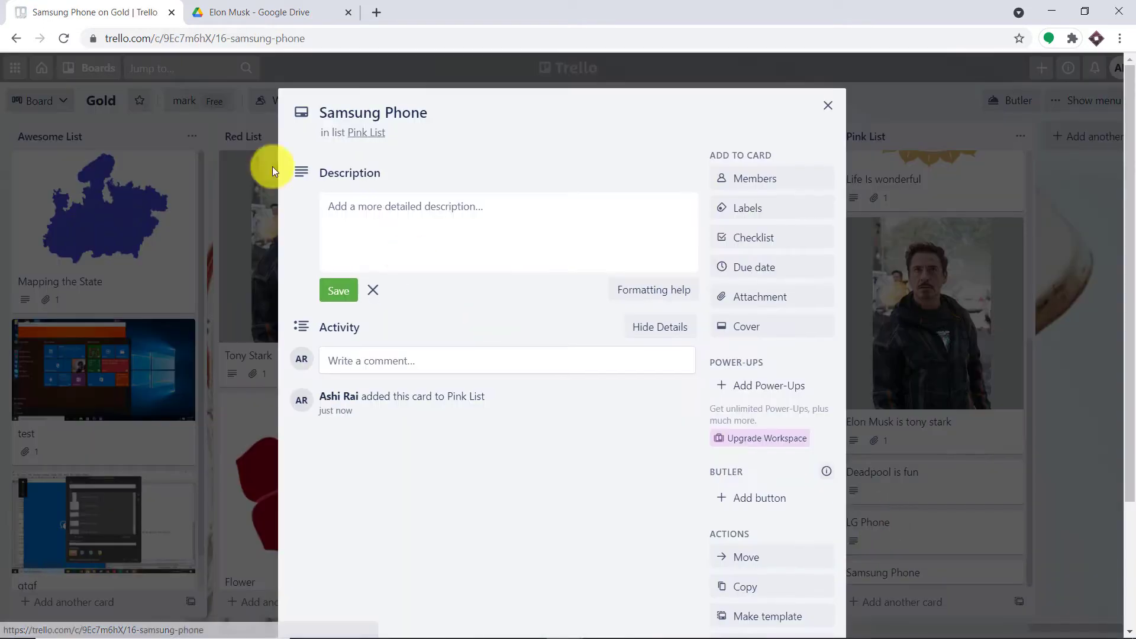
# Step: Enter "Samsung Phone Rock!!" as the description of the Samsung Phone card
pyautogui.click(349, 201)
pyautogui.write('S')
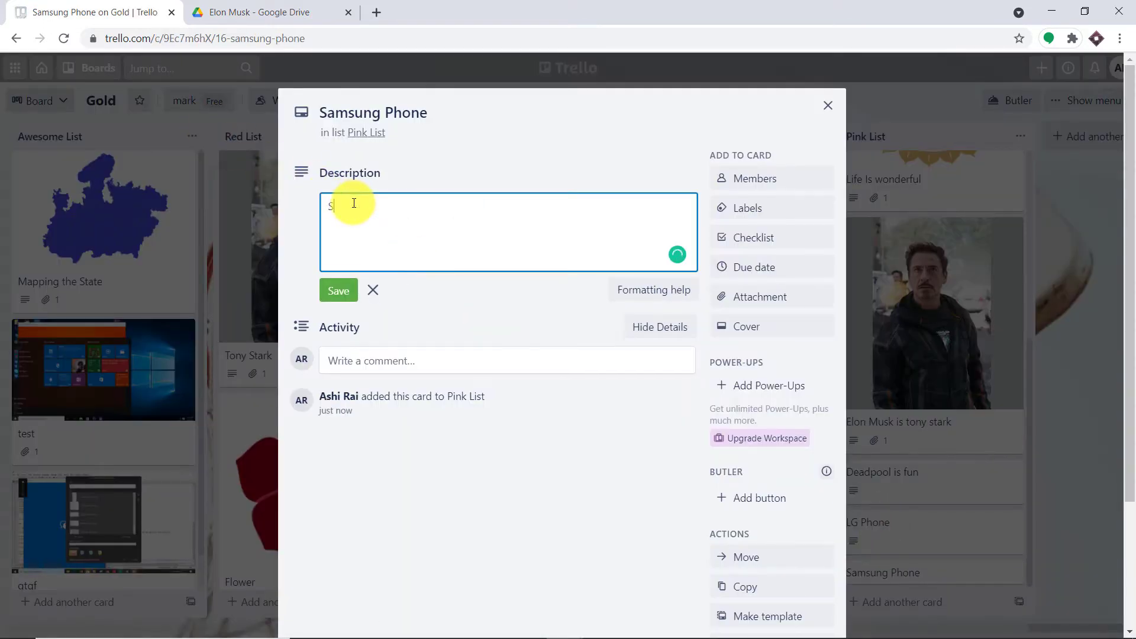
pyautogui.write('amsung Phone Rock!!')
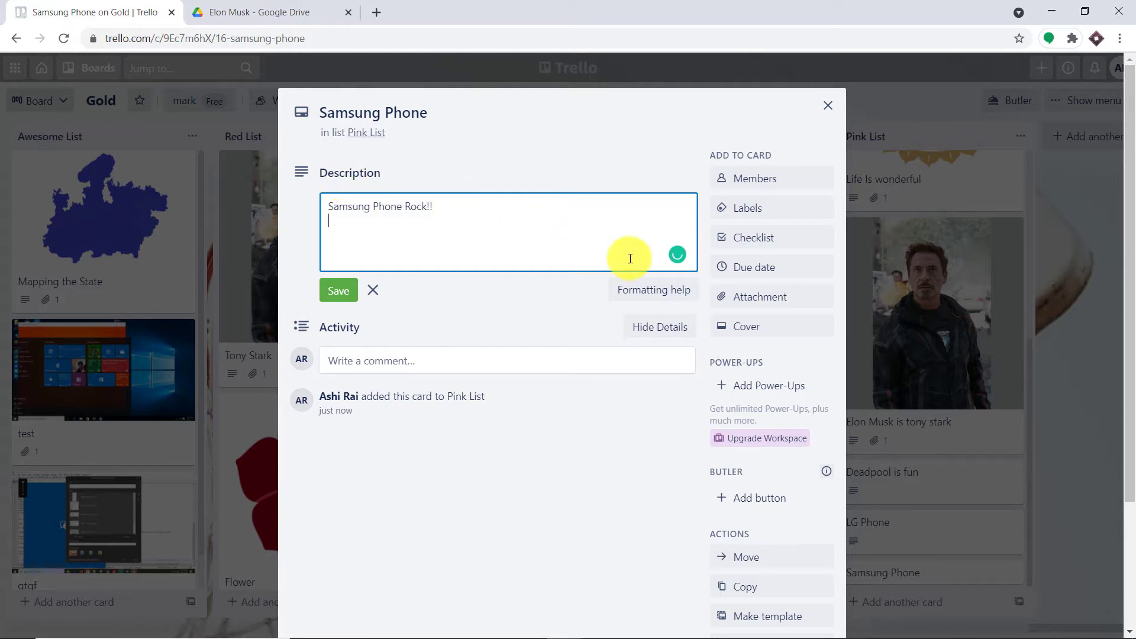
# Step: Attach the design image from the computer's Desktop folder to the Samsung Phone card
pyautogui.click(756, 296)
pyautogui.click(750, 137)
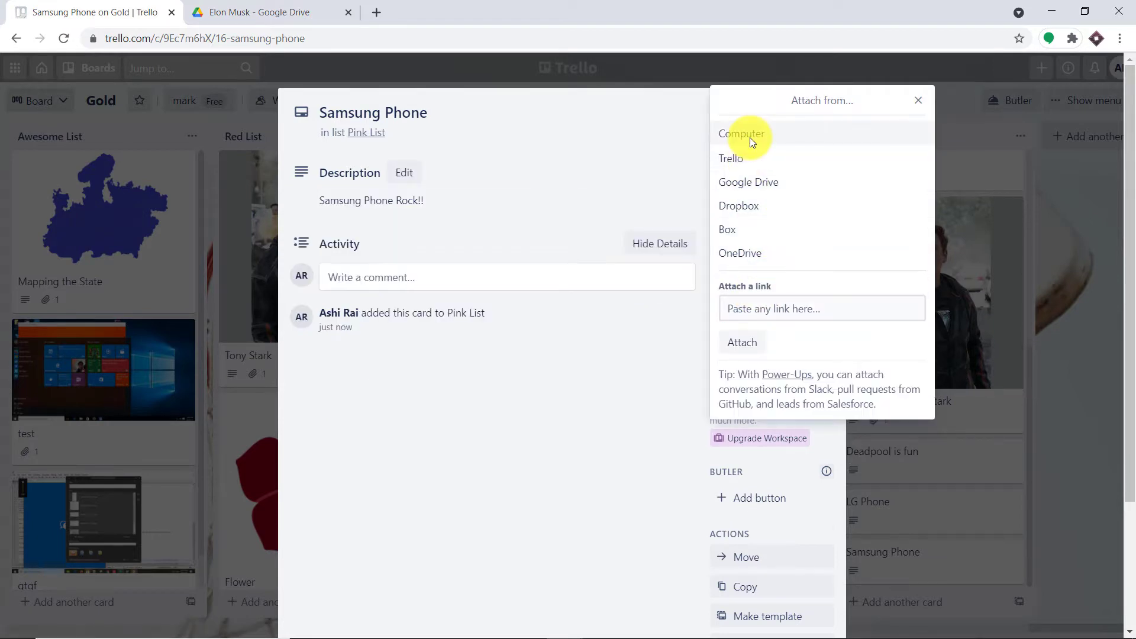
pyautogui.scroll(-15, 342, 194)
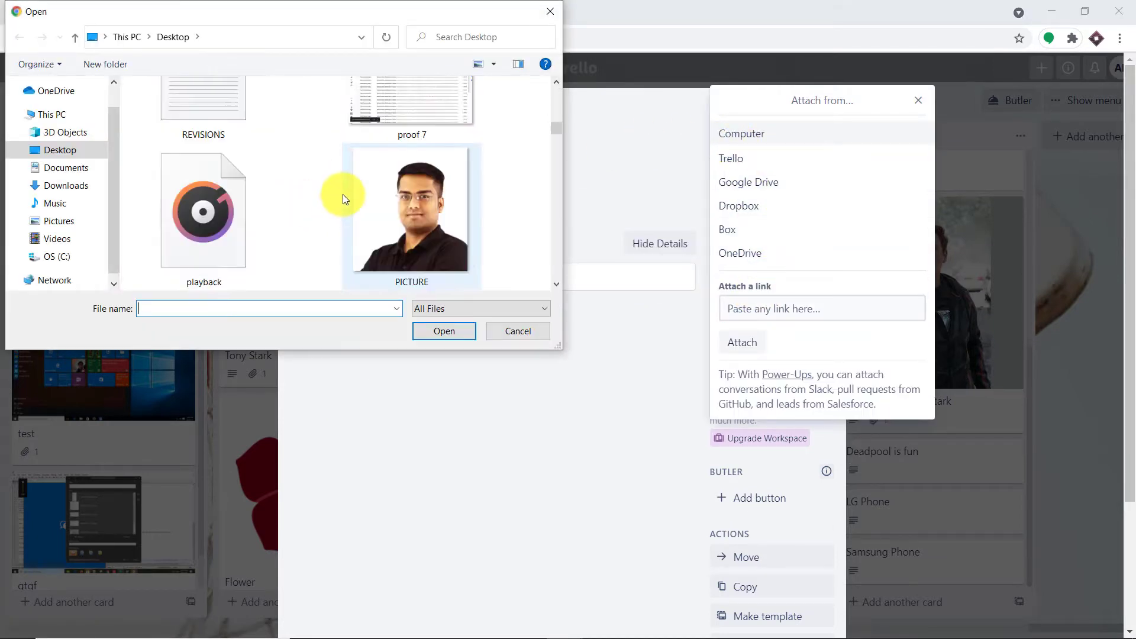
pyautogui.scroll(-15, 343, 194)
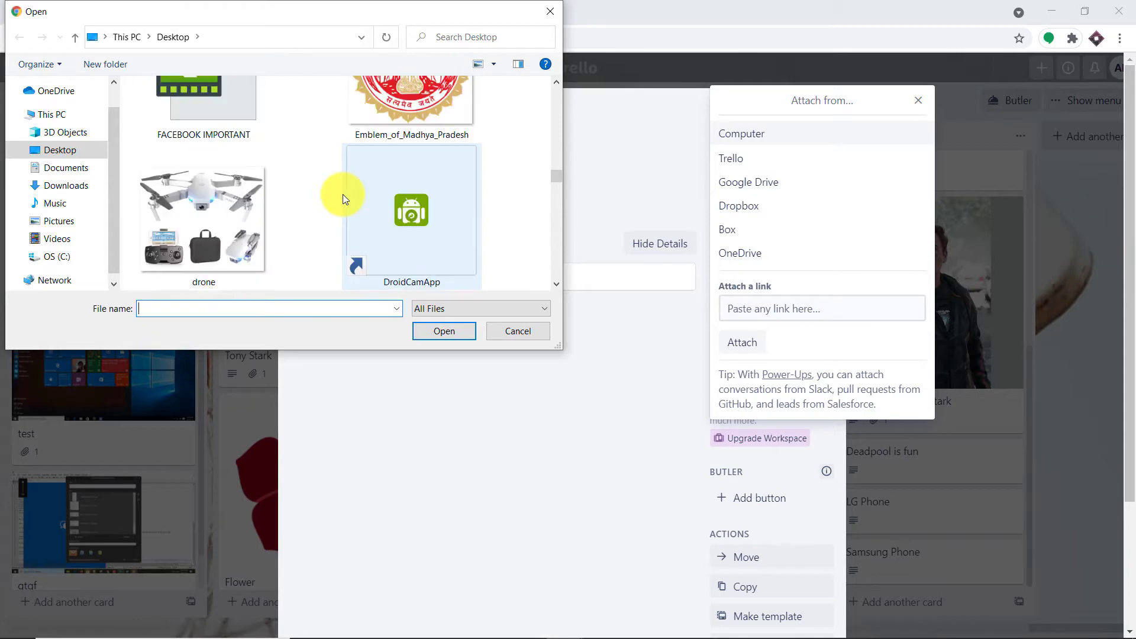
pyautogui.scroll(10, 342, 194)
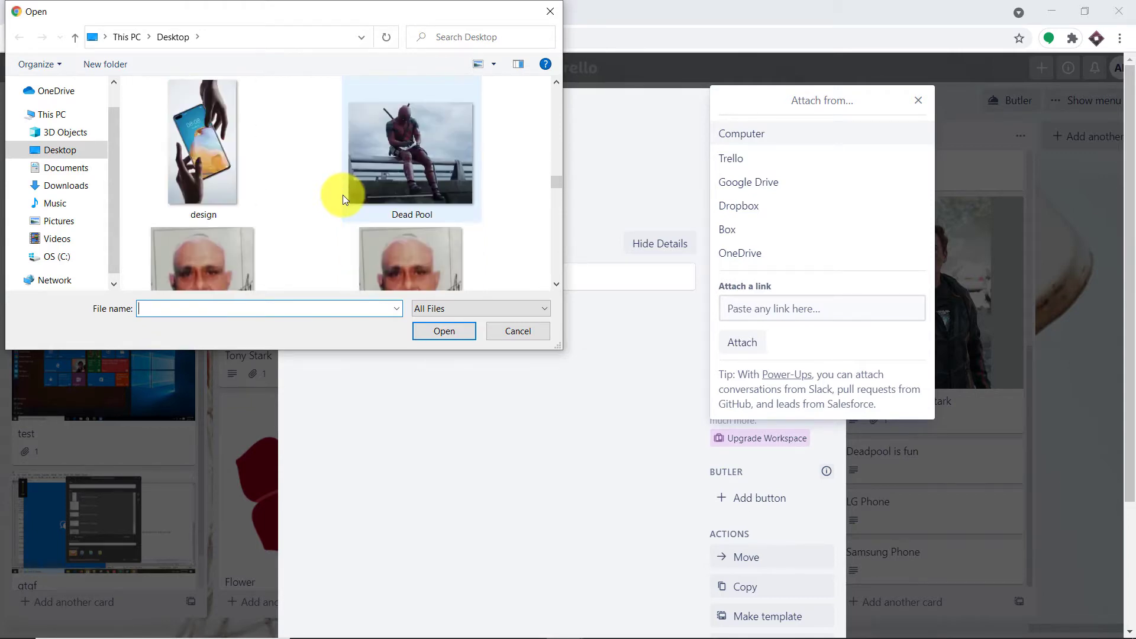
pyautogui.click(205, 237)
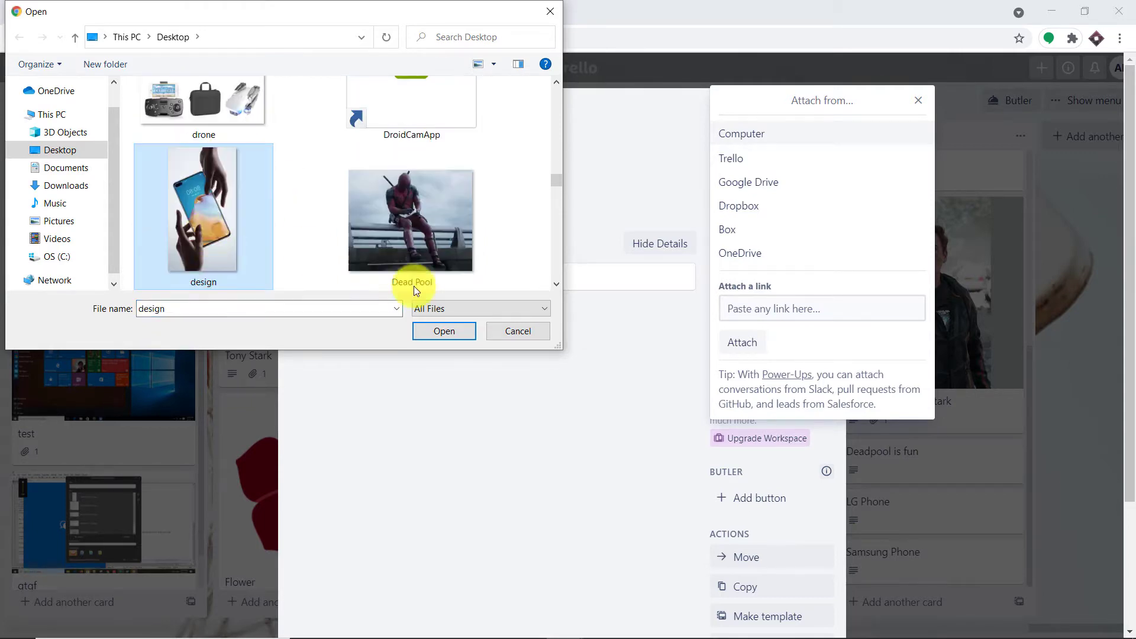
pyautogui.click(459, 337)
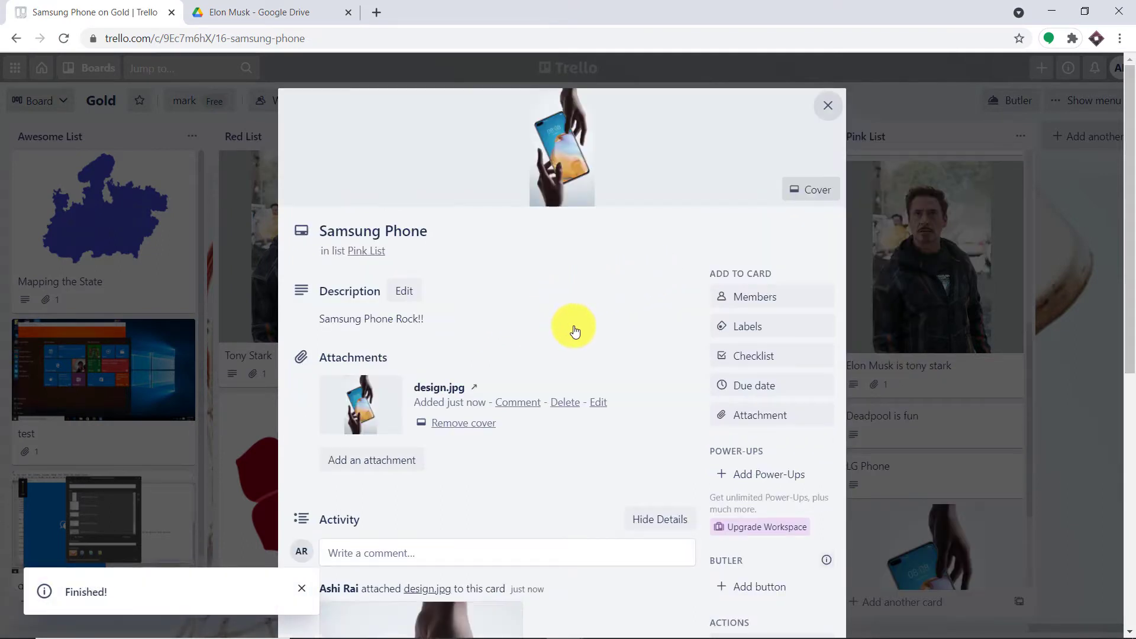
# Step: Review the card's attached image and close the card, and look at the Elon Musk folder in Google Drive
pyautogui.scroll(-5, 574, 330)
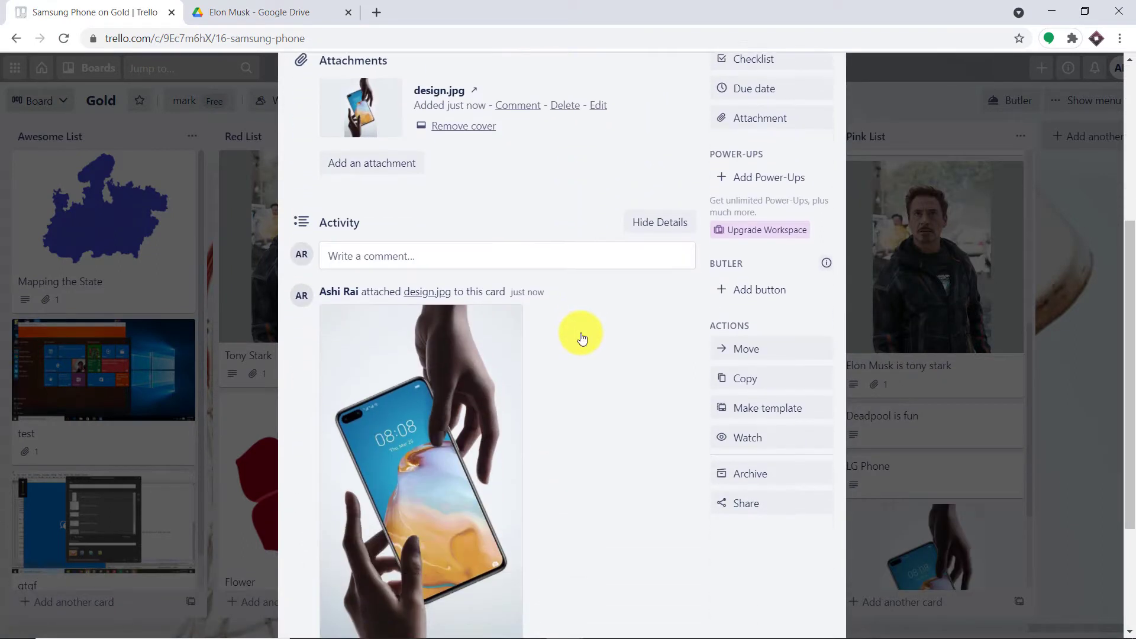
pyautogui.scroll(-3, 581, 332)
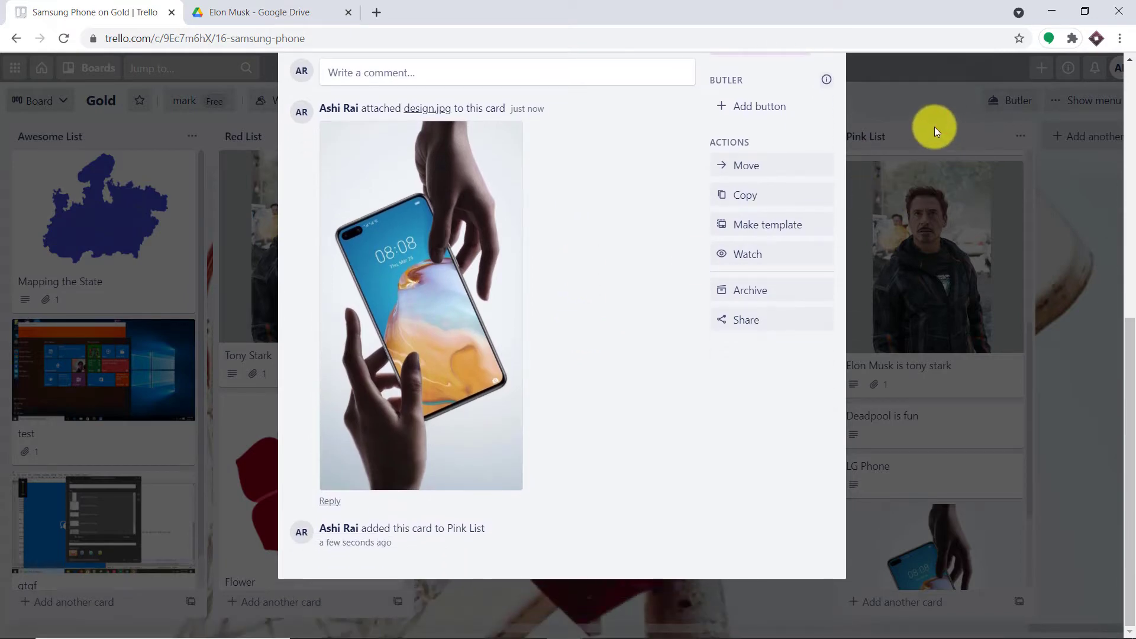
pyautogui.click(934, 126)
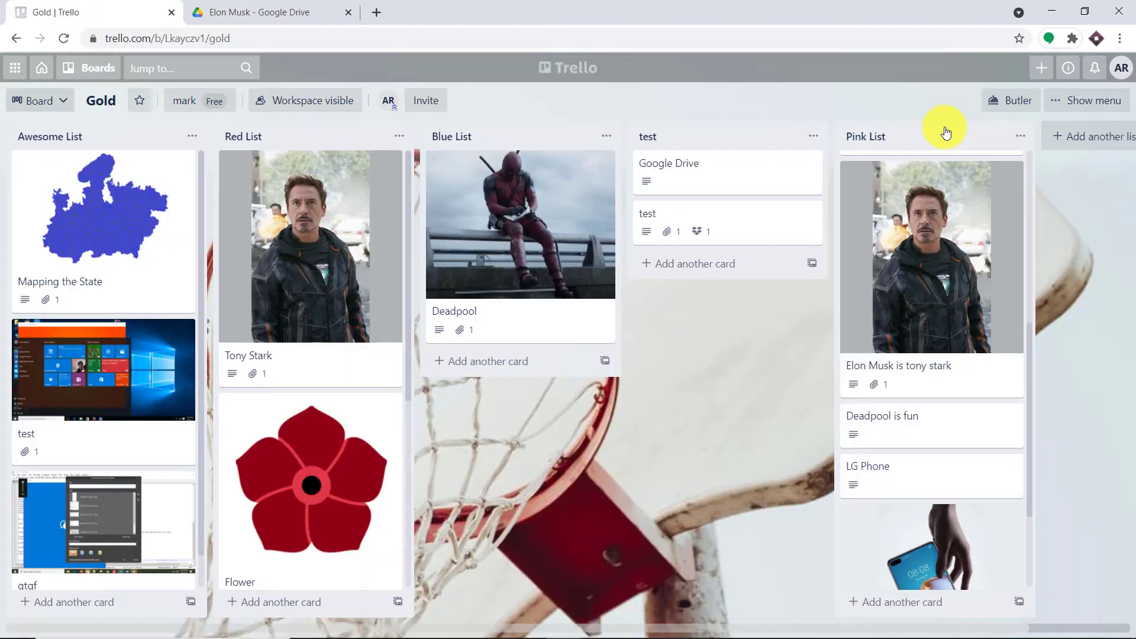
pyautogui.click(256, 7)
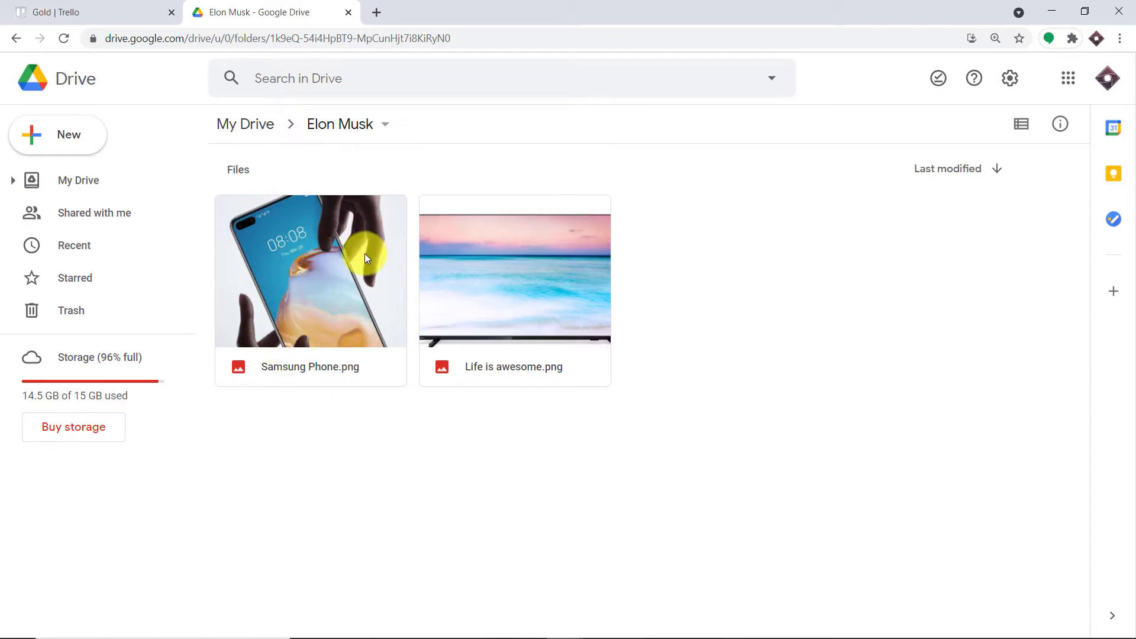
# Step: Sign in at pabbly.com in a new browser tab and access the Connect application
pyautogui.click(379, 12)
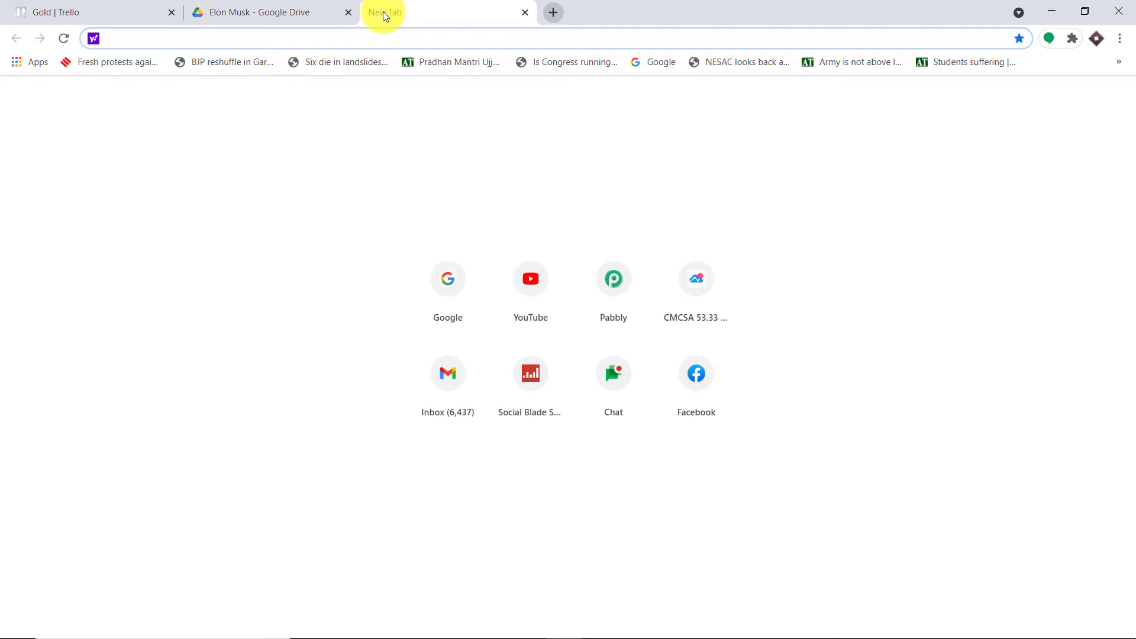
pyautogui.write('pa')
pyautogui.press('Return')
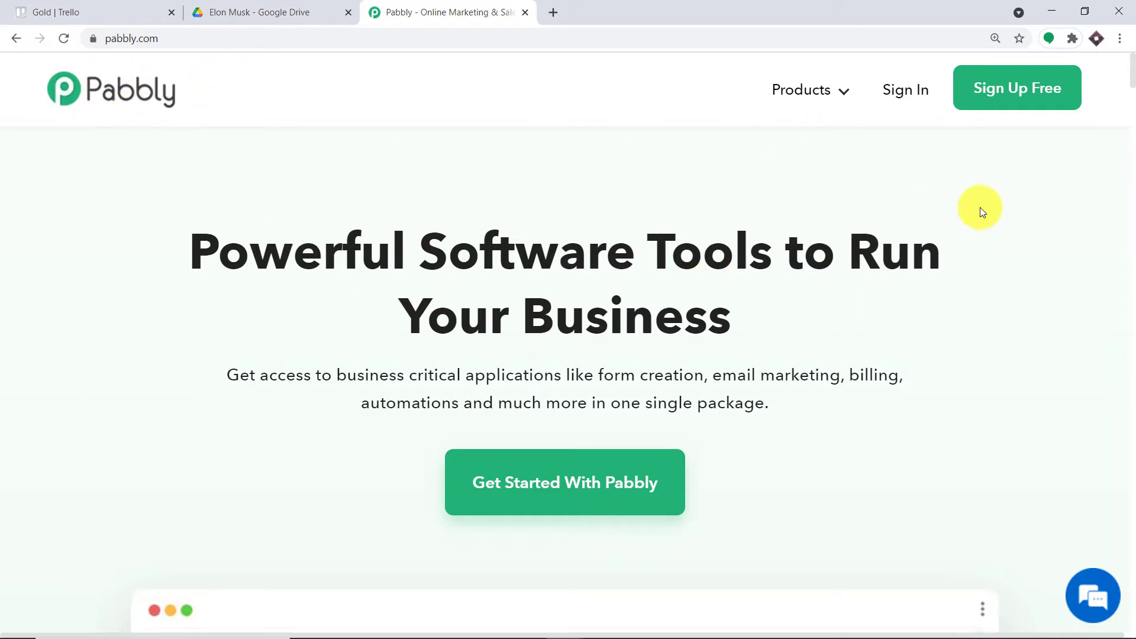
pyautogui.click(902, 94)
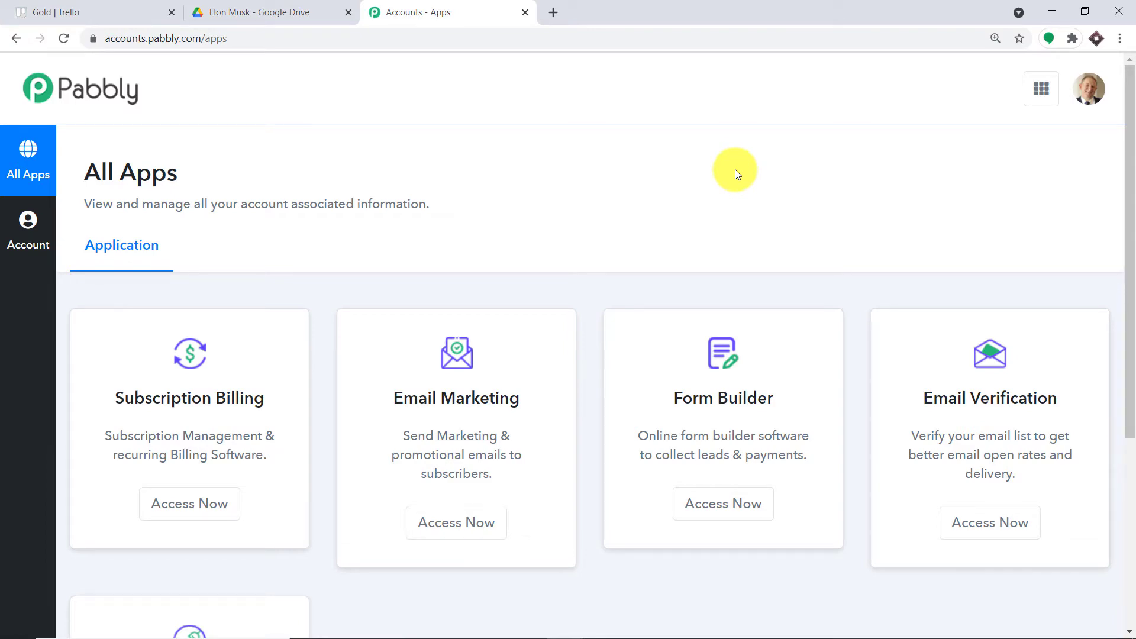
pyautogui.scroll(-5, 719, 171)
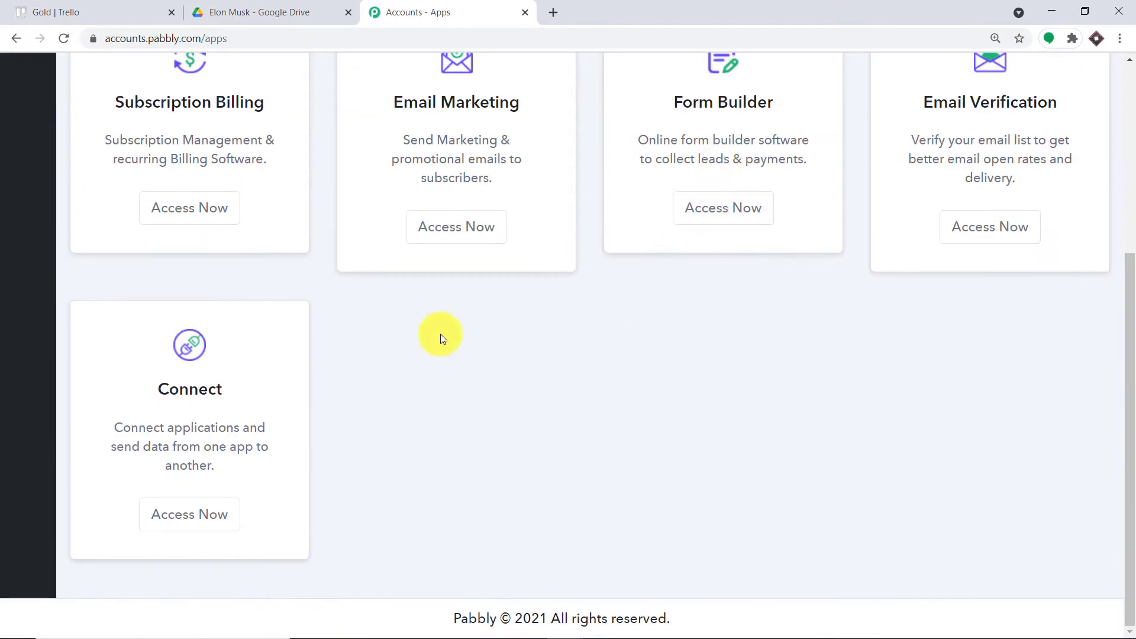
pyautogui.click(192, 516)
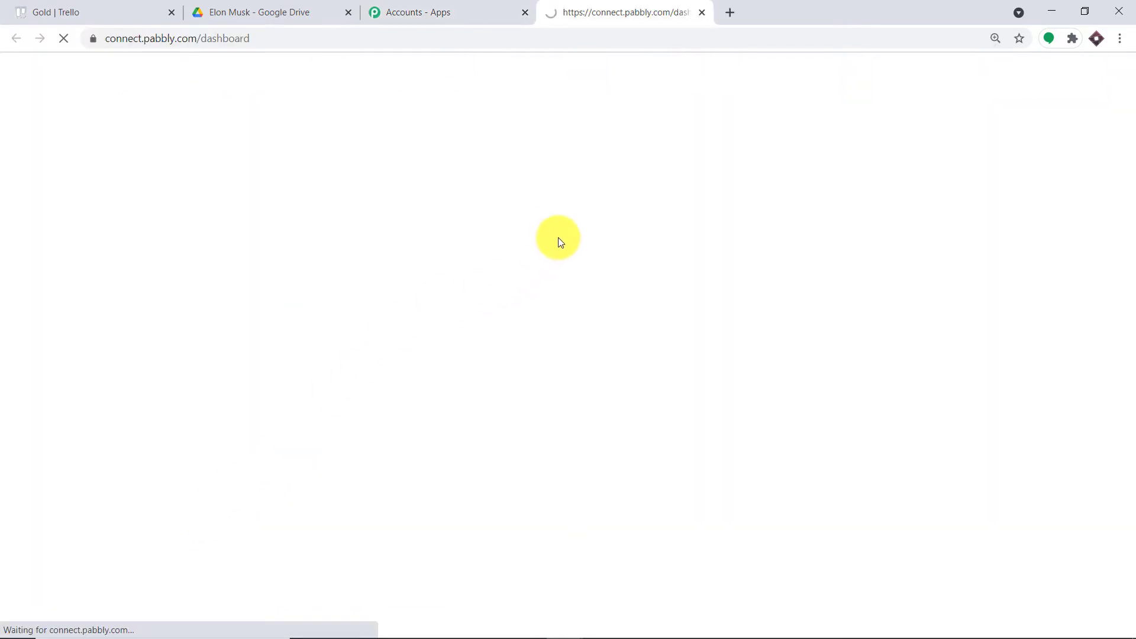
pyautogui.click(50, 8)
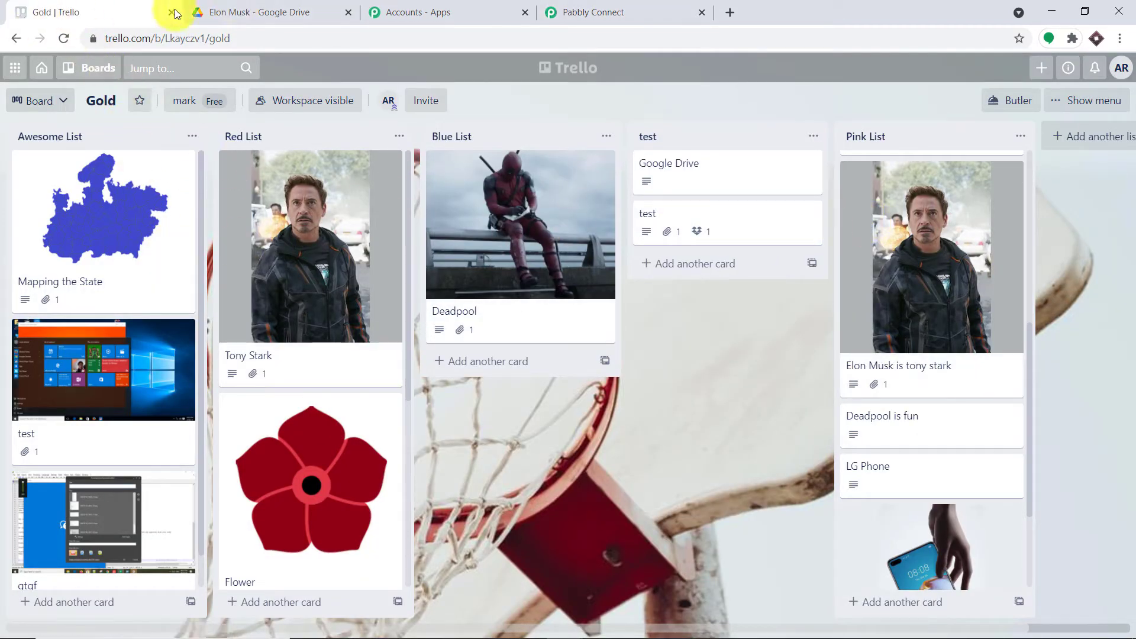
pyautogui.click(287, 10)
pyautogui.click(611, 7)
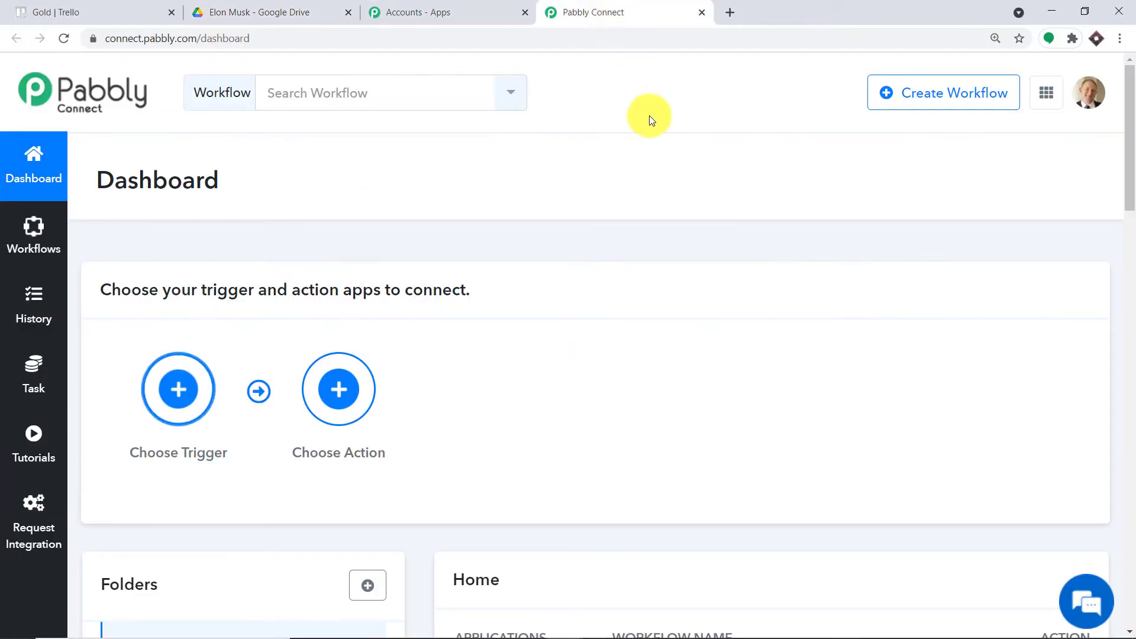
# Step: Turn off the existing Trello Integration workflow in the Home workflow list
pyautogui.scroll(-6, 642, 145)
pyautogui.scroll(-1, 645, 149)
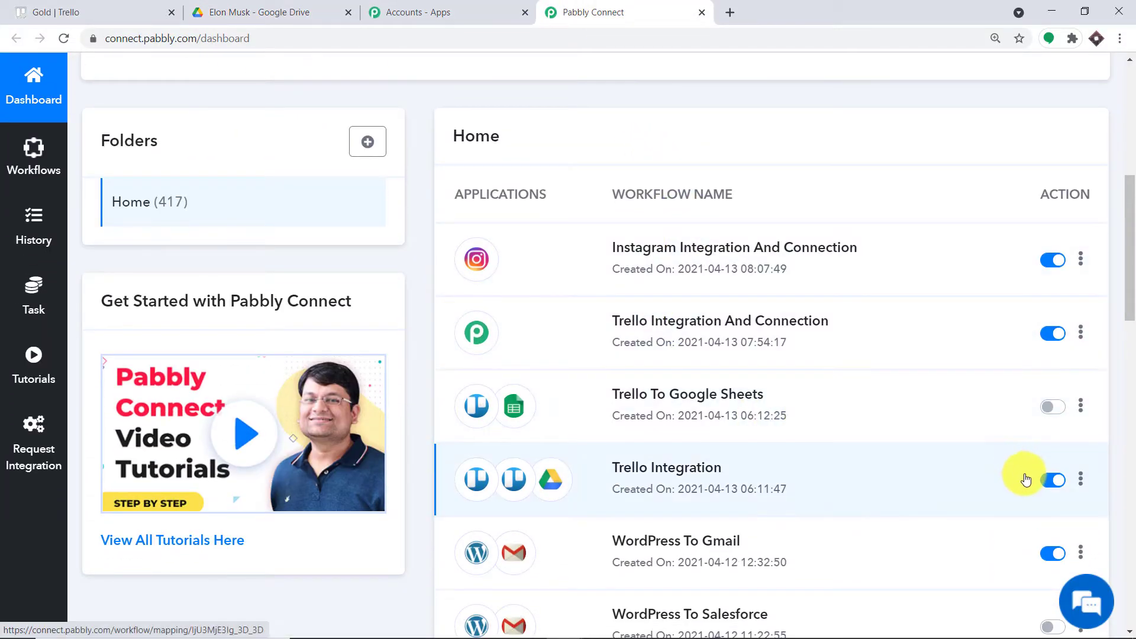
pyautogui.click(1051, 480)
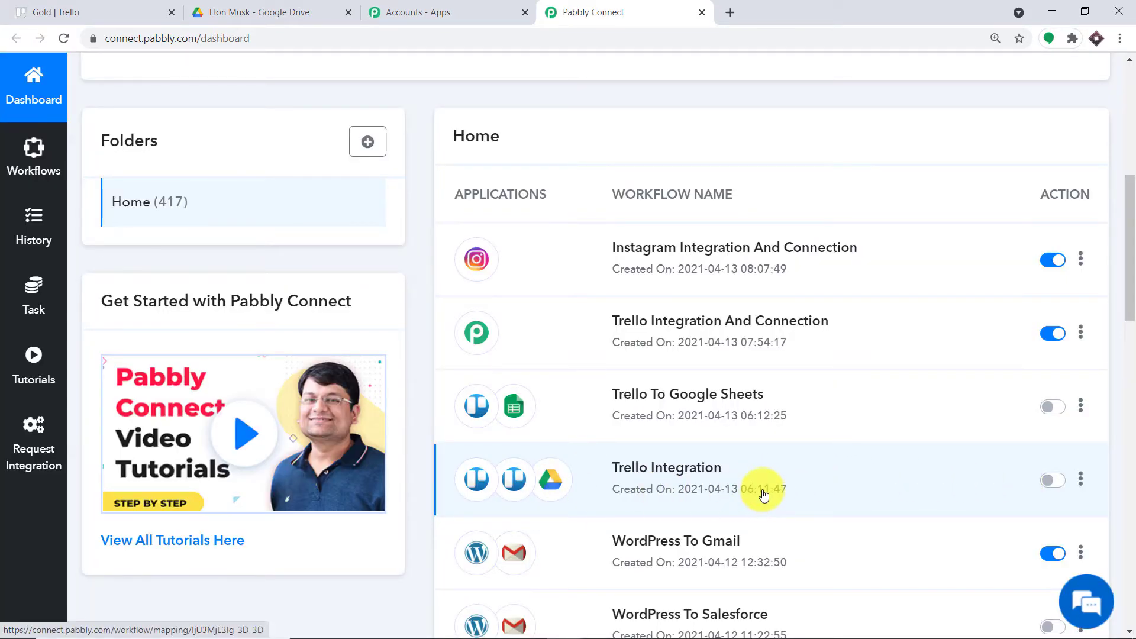
# Step: Create a new workflow named "Trello To Google Drive"
pyautogui.scroll(1, 987, 242)
pyautogui.scroll(6, 986, 238)
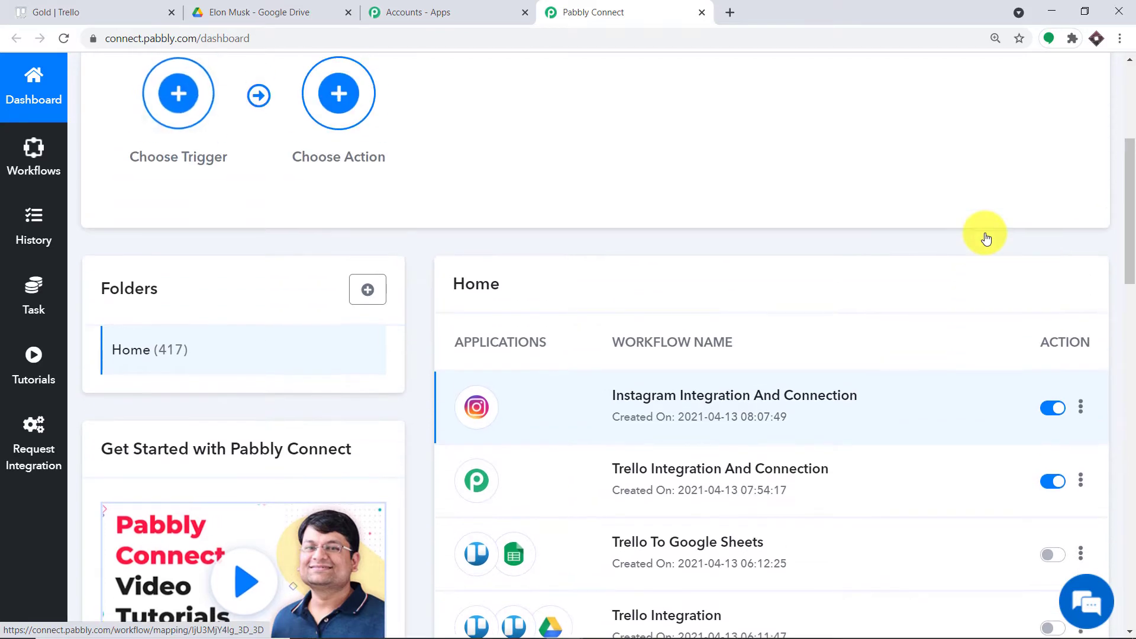
pyautogui.scroll(1, 984, 229)
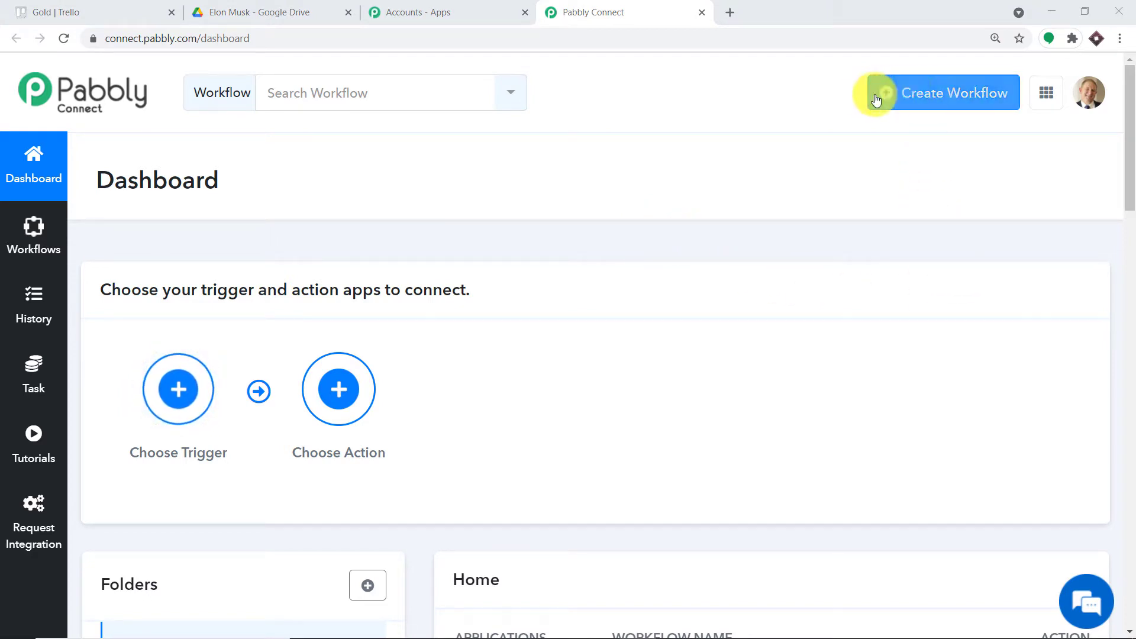
pyautogui.click(943, 93)
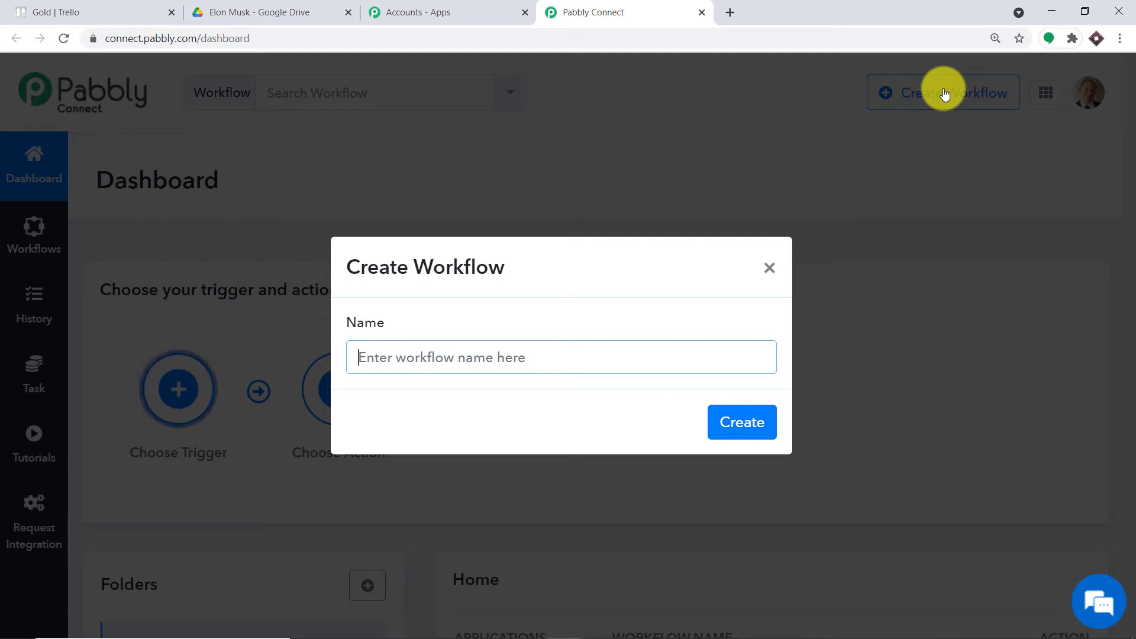
pyautogui.write('T')
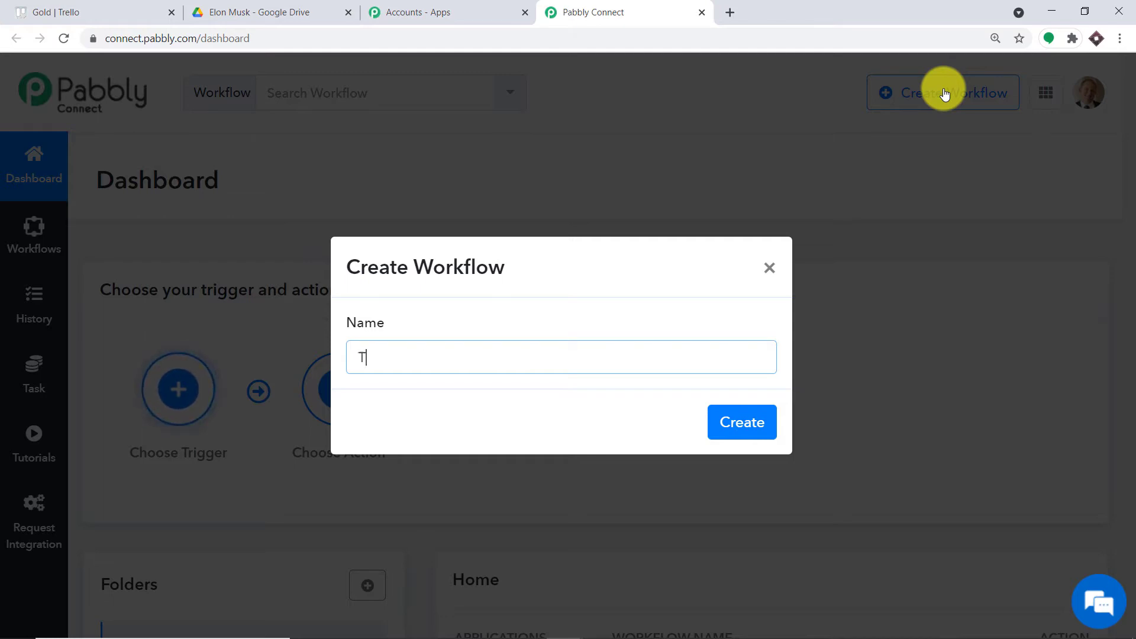
pyautogui.write('rello To')
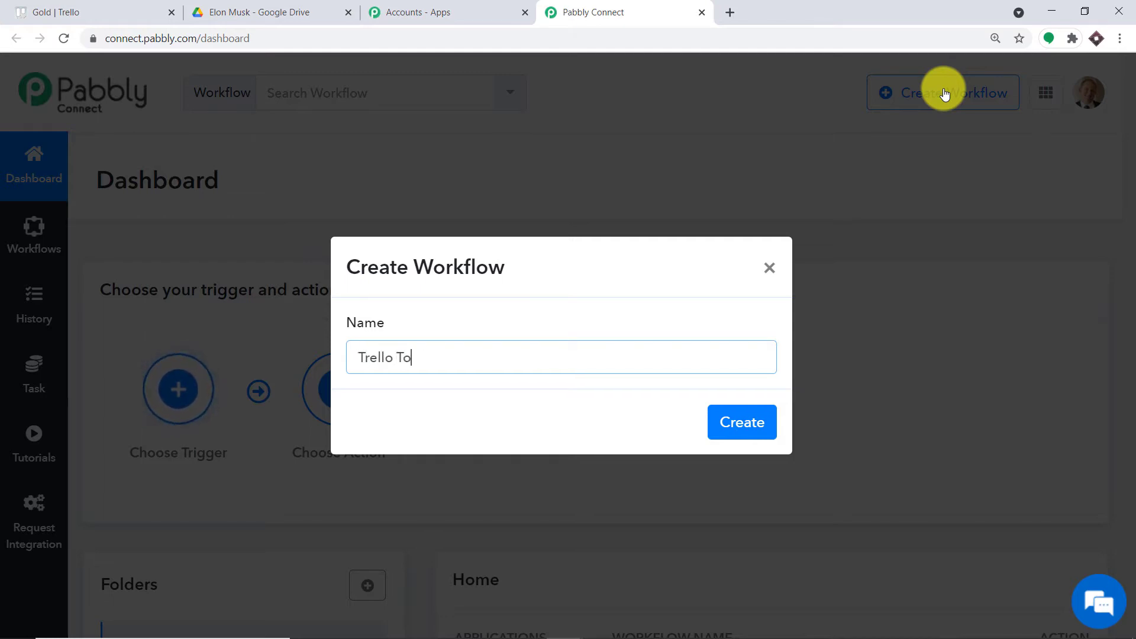
pyautogui.write(' Google Drive')
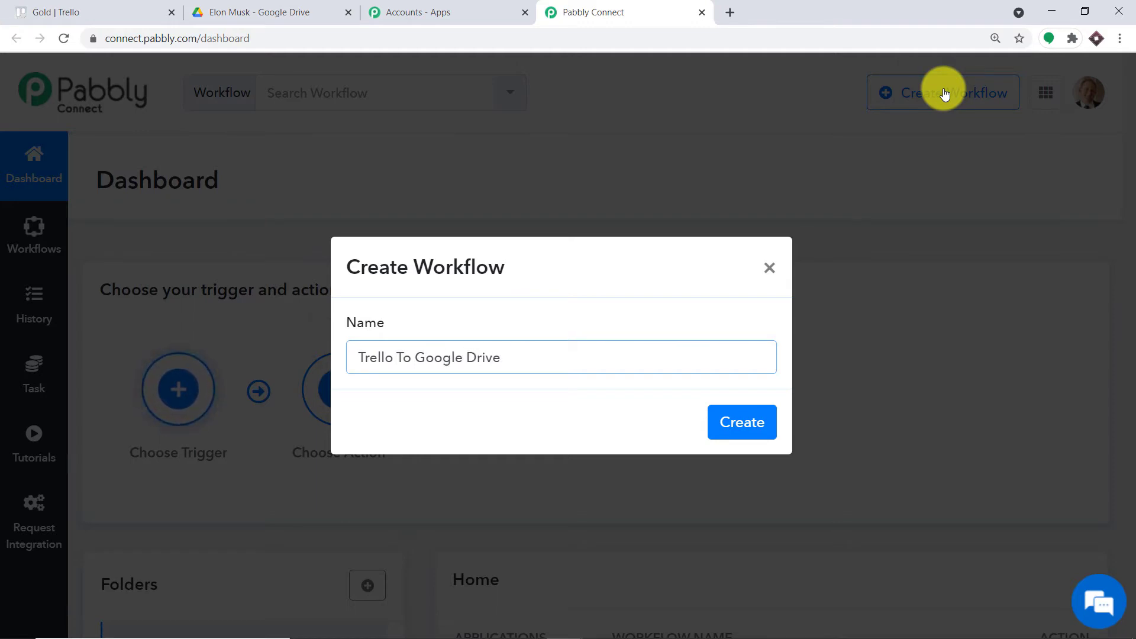
pyautogui.click(758, 424)
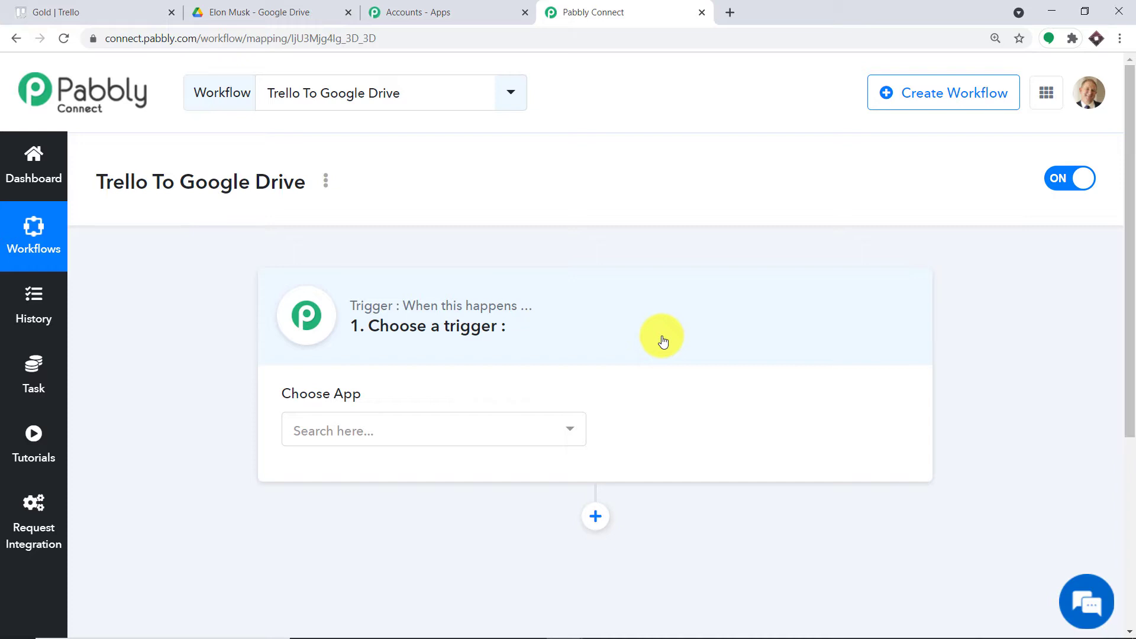
# Step: Choose Trello as the workflow's trigger app with New Card as the trigger event
pyautogui.click(436, 425)
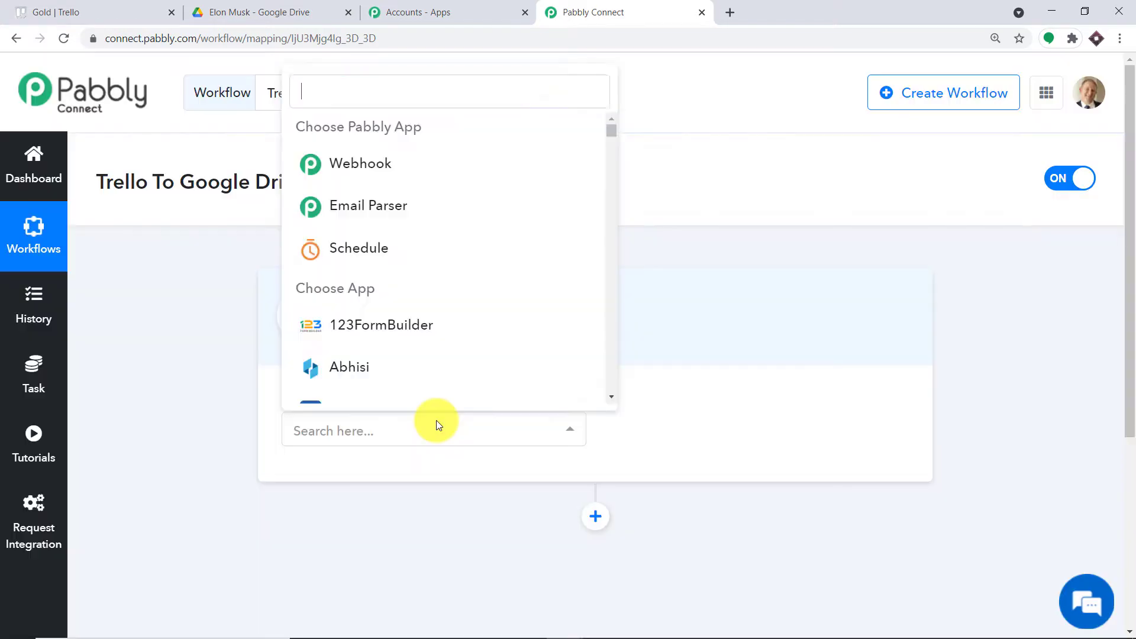
pyautogui.write('tre')
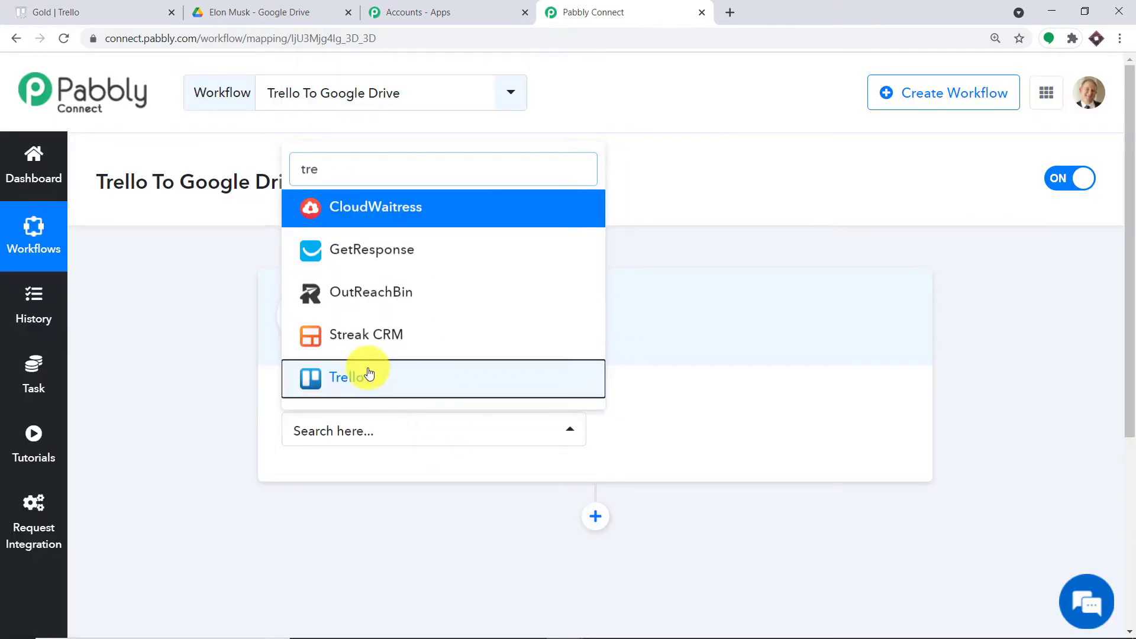
pyautogui.click(368, 373)
pyautogui.click(680, 432)
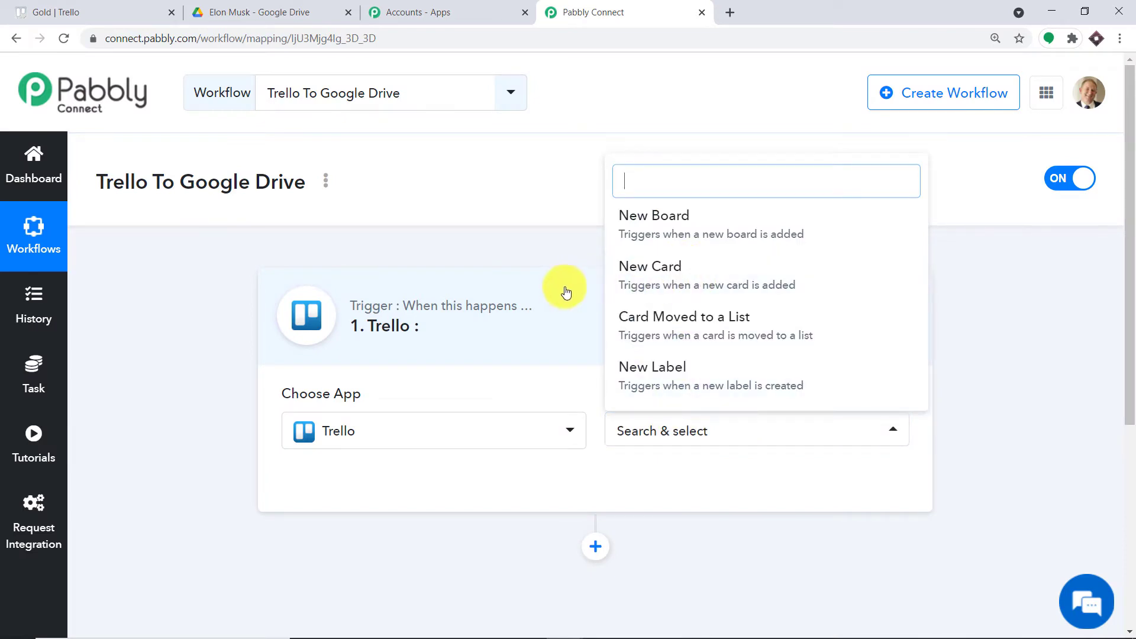
pyautogui.click(719, 283)
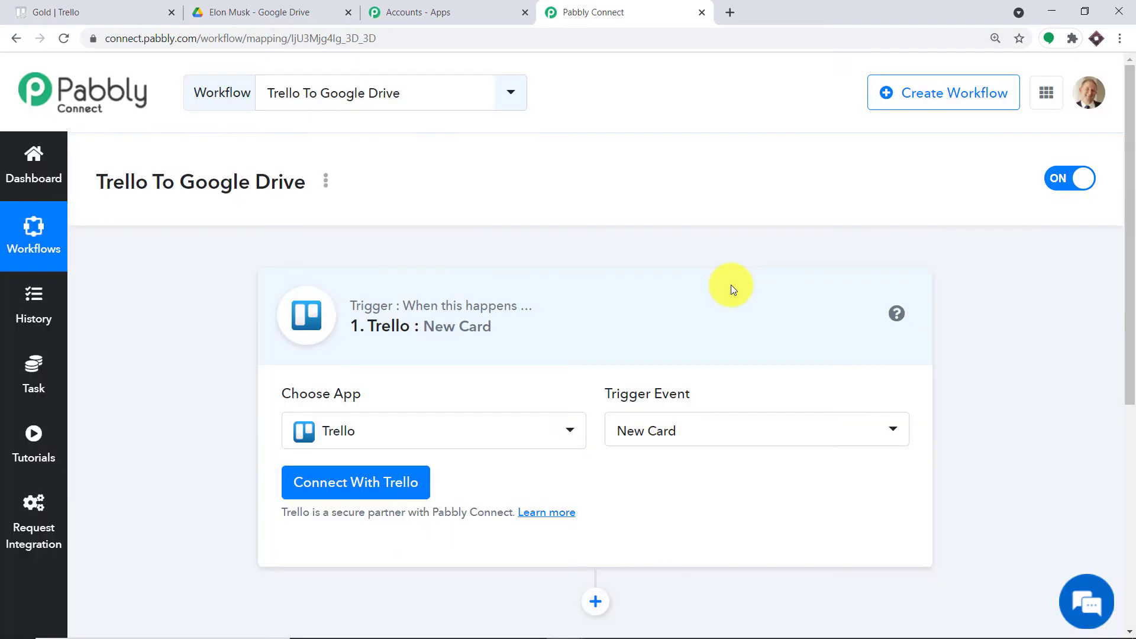
pyautogui.scroll(-3, 732, 289)
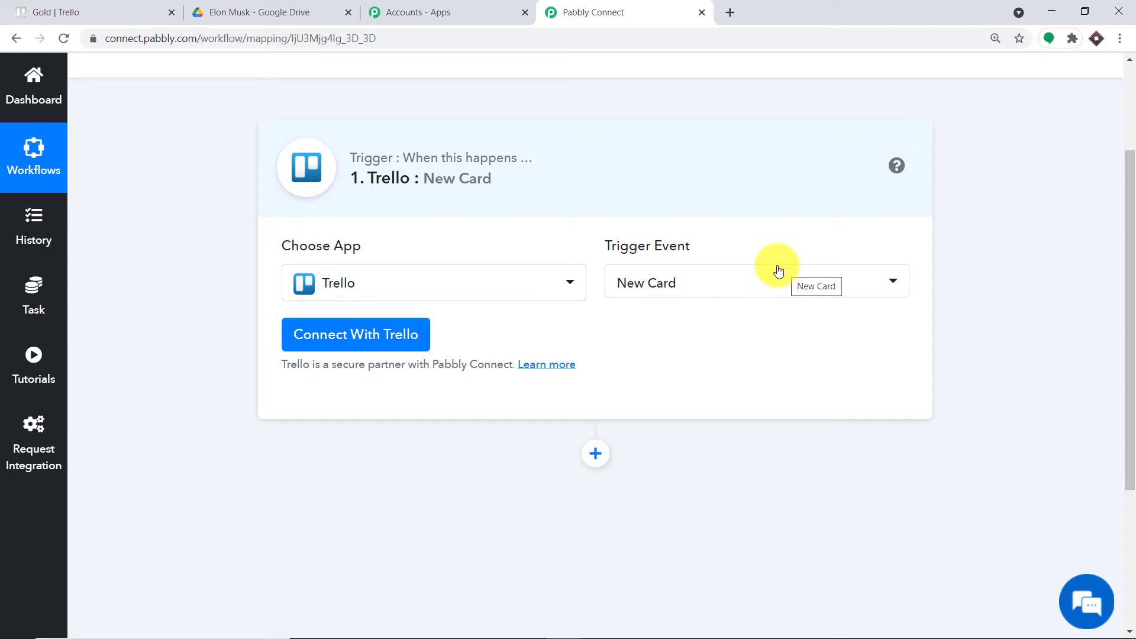
pyautogui.click(755, 284)
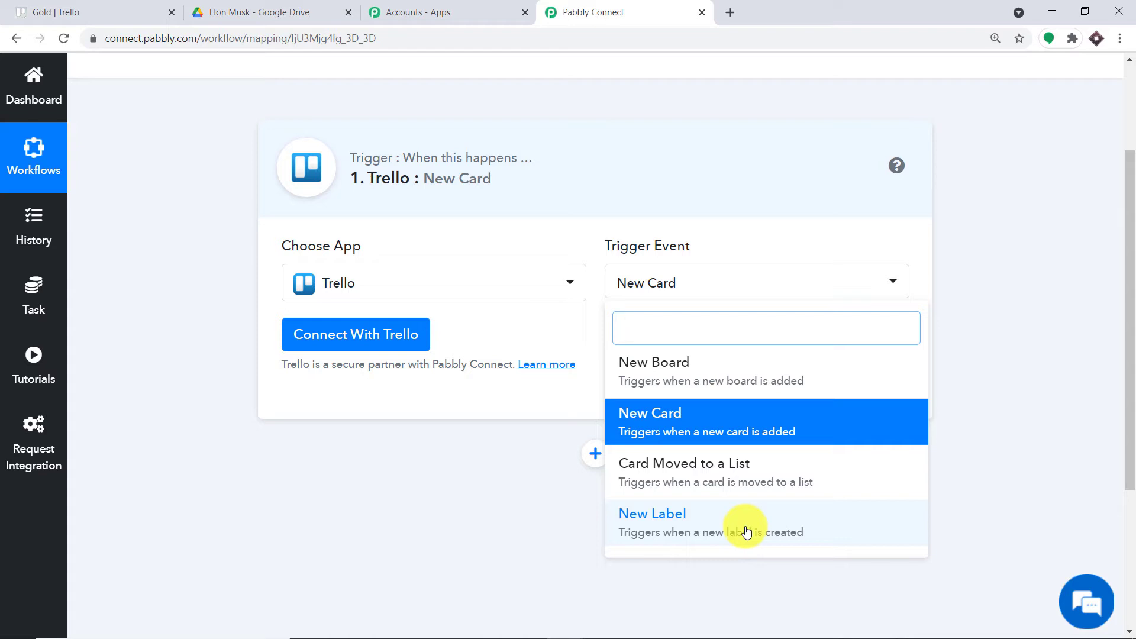
pyautogui.click(690, 424)
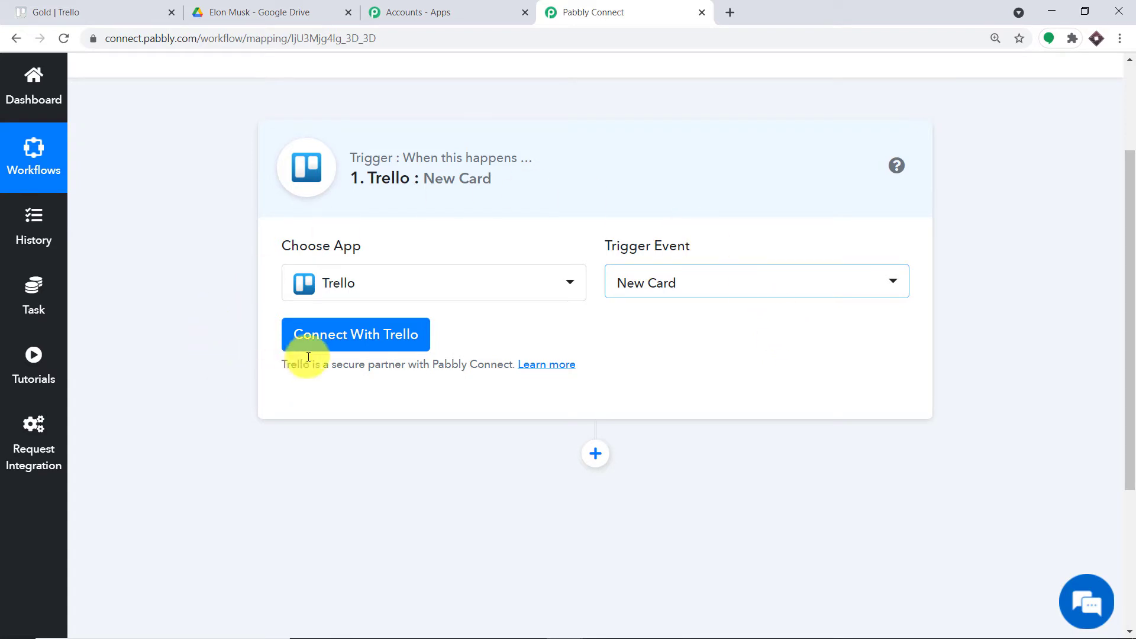
# Step: Start a new Trello connection for the trigger and open Trello's Developer API Keys page in a new tab
pyautogui.click(324, 336)
pyautogui.scroll(-3, 592, 263)
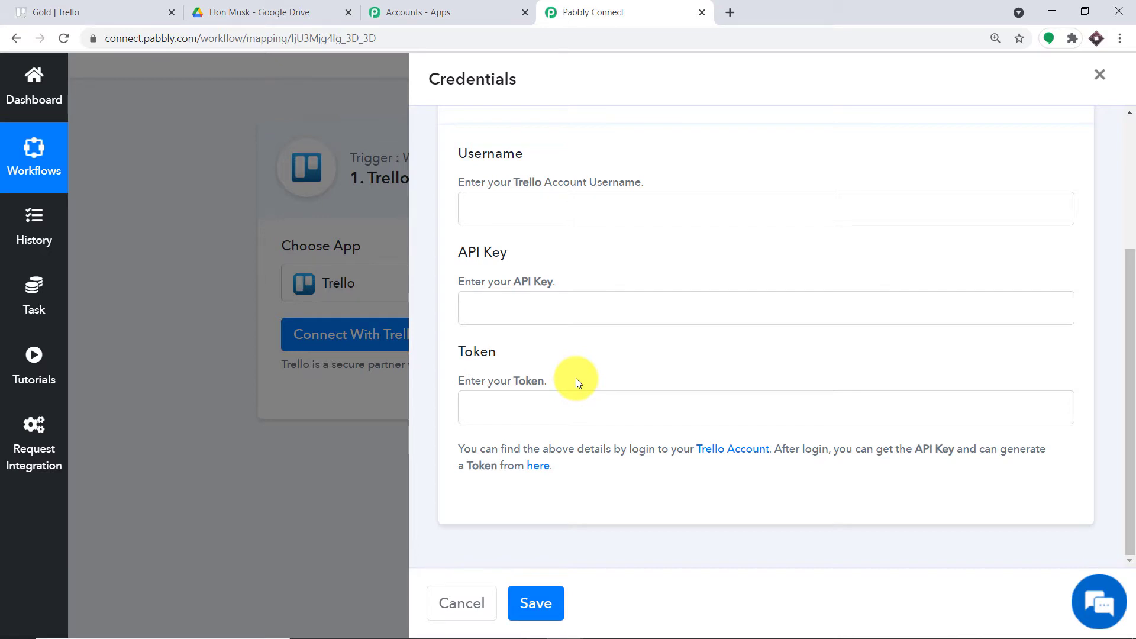
pyautogui.rightClick(537, 467)
pyautogui.click(545, 478)
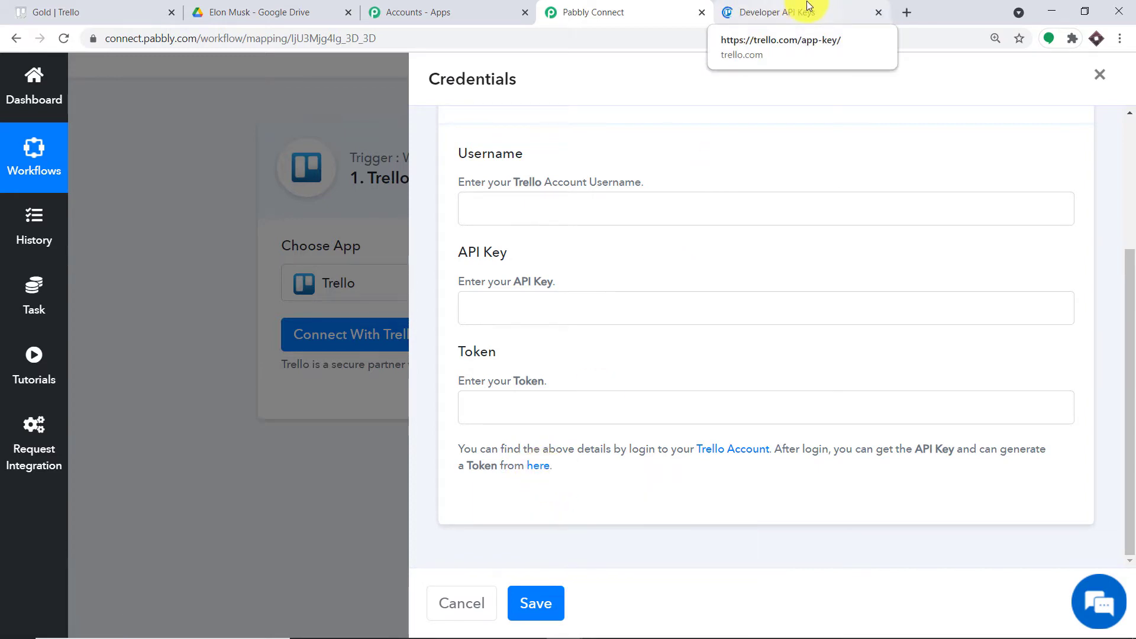
pyautogui.click(807, 1)
# Step: Copy the Trello developer API key and paste it into the API Key field of the Trello credentials
pyautogui.doubleClick(584, 278)
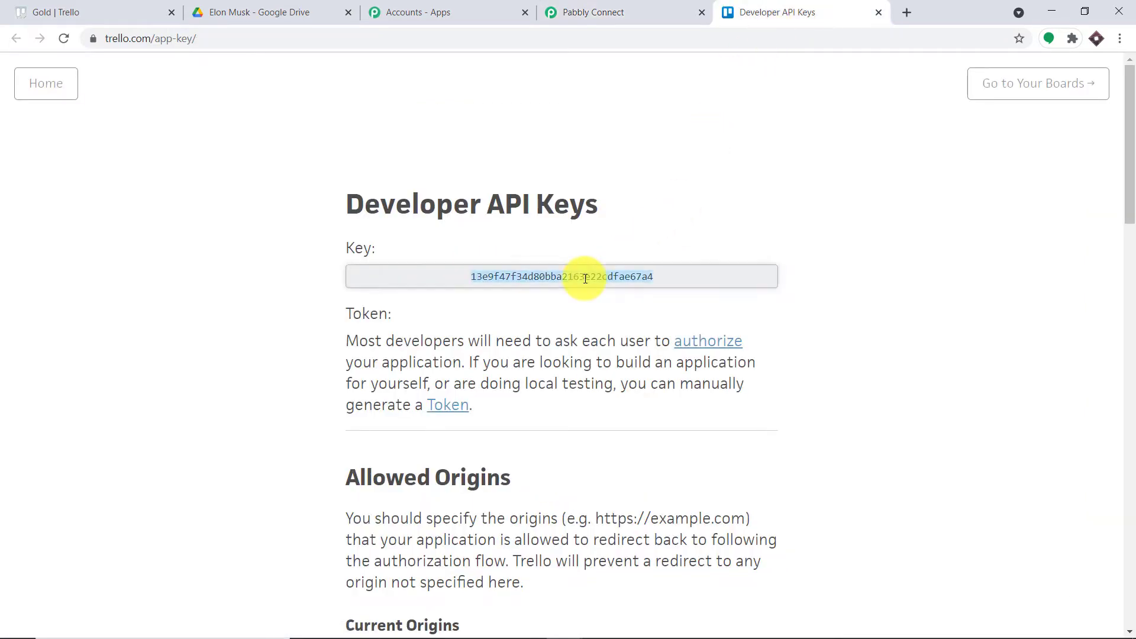
pyautogui.rightClick(584, 278)
pyautogui.click(601, 291)
pyautogui.click(623, 3)
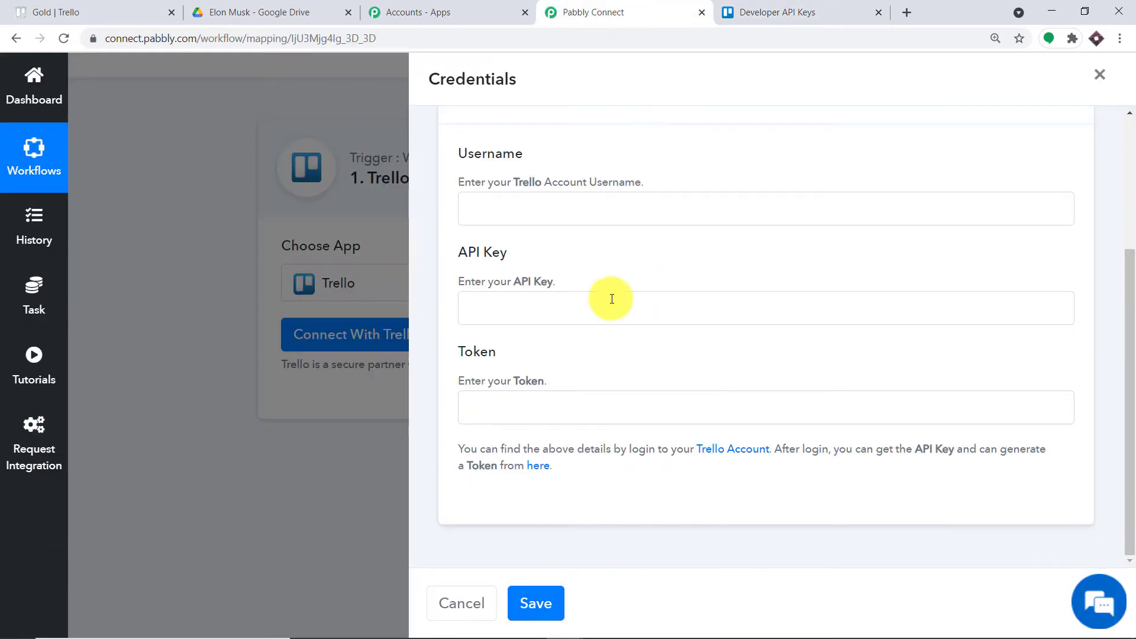
pyautogui.click(580, 314)
pyautogui.rightClick(580, 314)
pyautogui.click(617, 430)
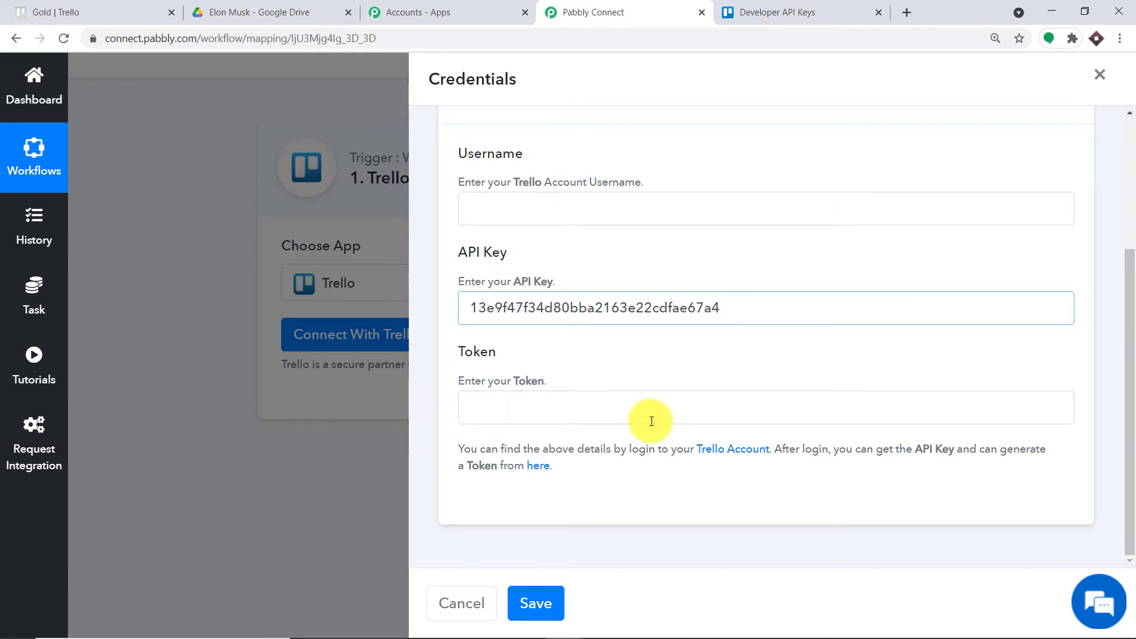
# Step: Open Trello's token authorization page and copy the account username from it into the Username field of the Pabbly Connect credentials
pyautogui.click(769, 12)
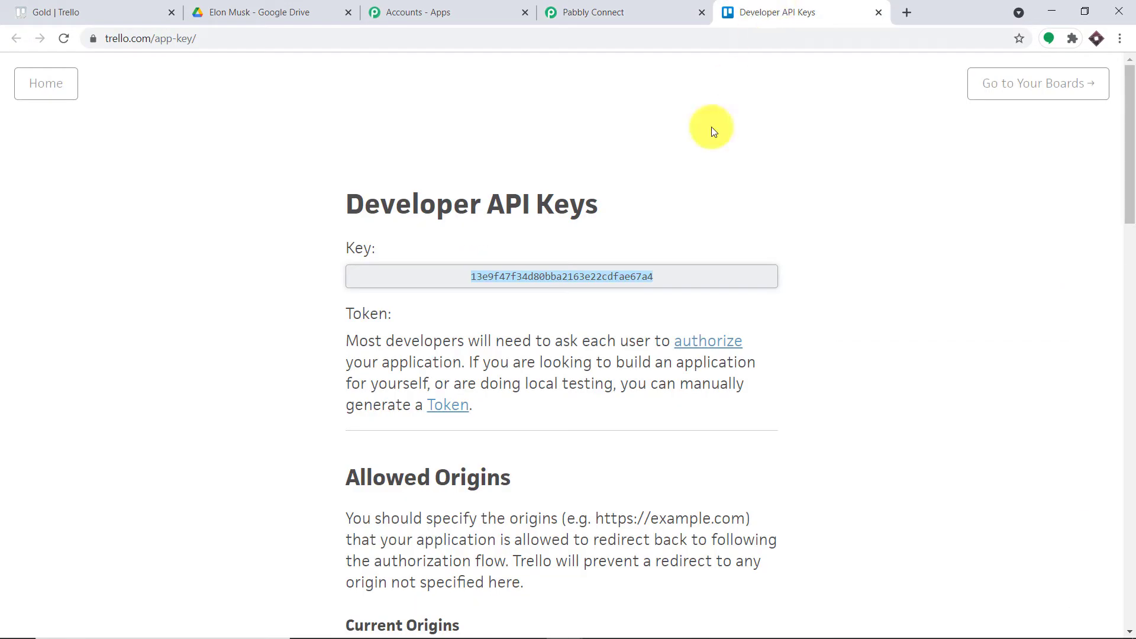
pyautogui.scroll(-1, 507, 342)
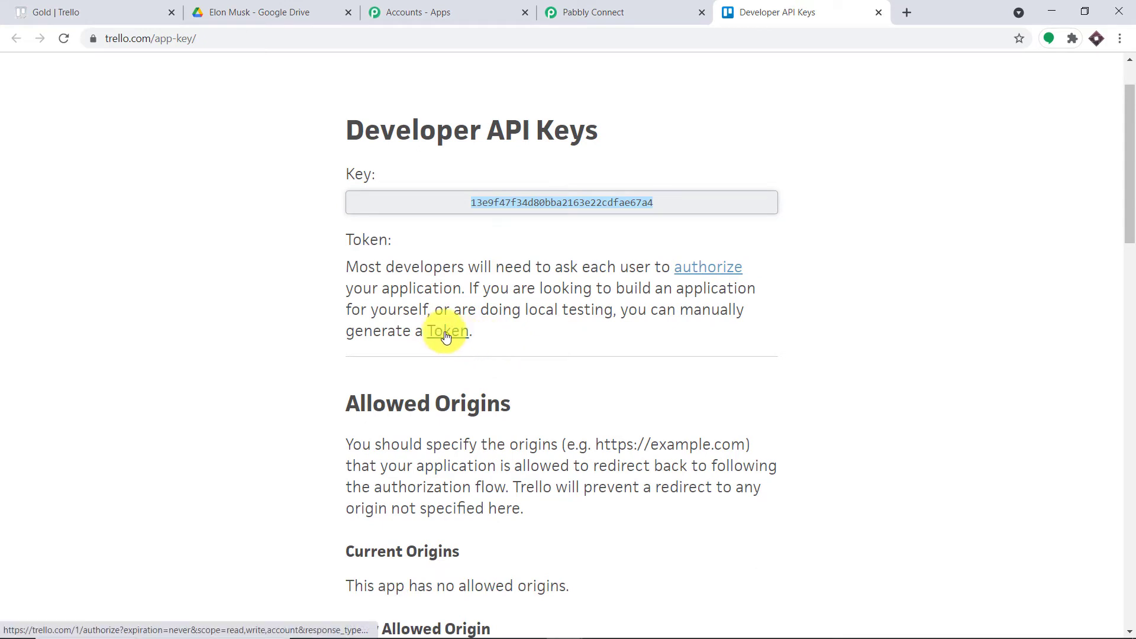
pyautogui.click(446, 337)
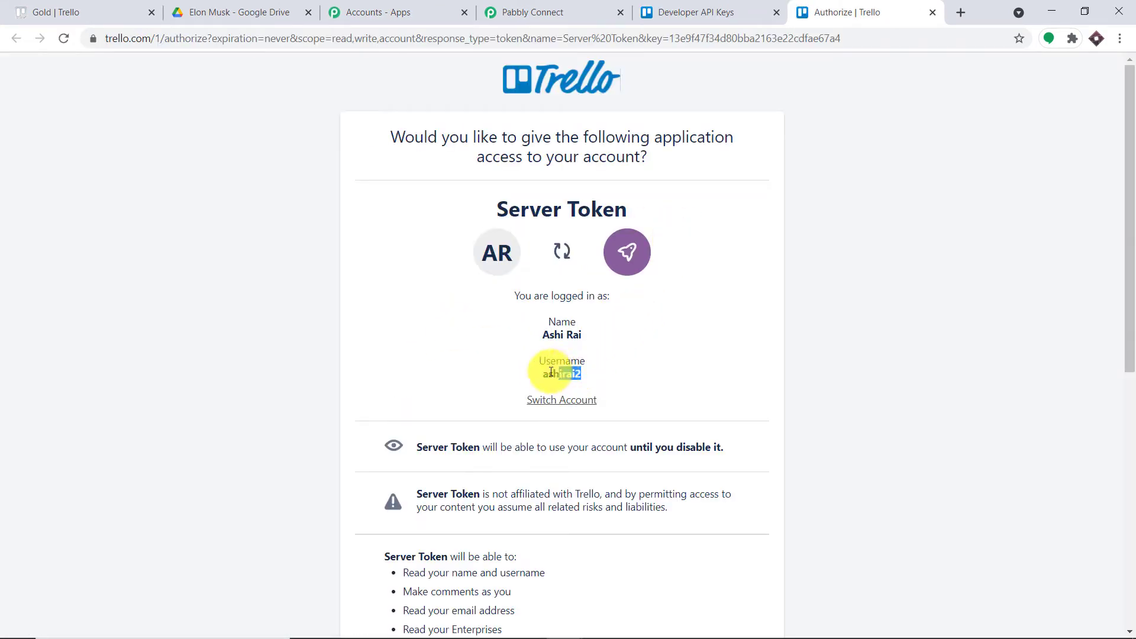
pyautogui.doubleClick(543, 373)
pyautogui.rightClick(546, 374)
pyautogui.click(563, 386)
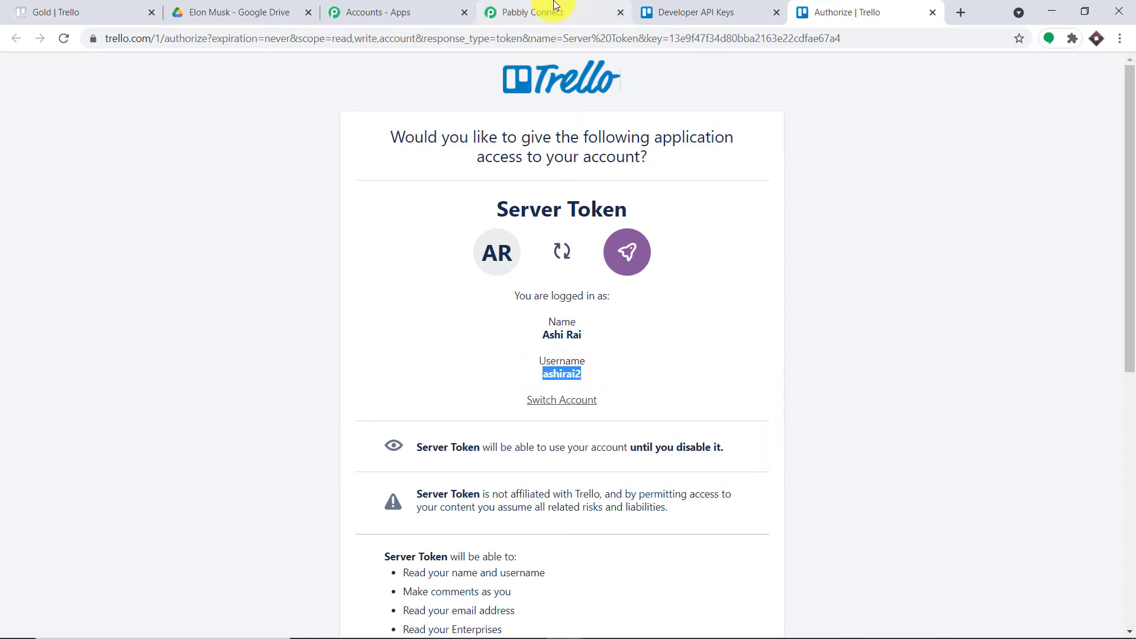
pyautogui.click(545, 11)
pyautogui.click(567, 213)
pyautogui.rightClick(566, 213)
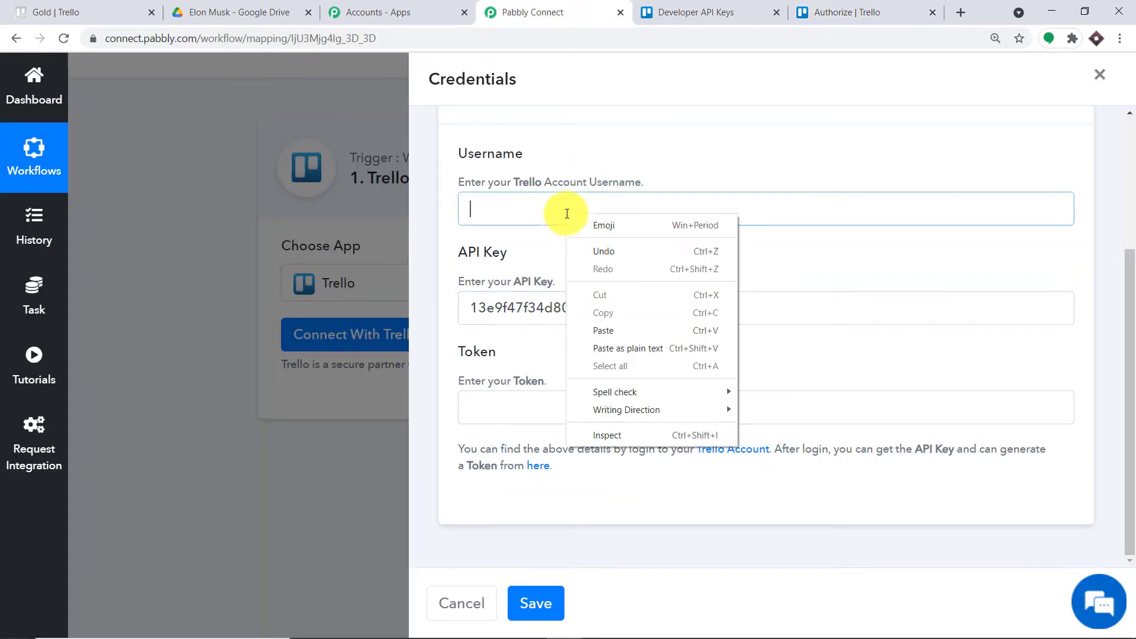
pyautogui.click(616, 333)
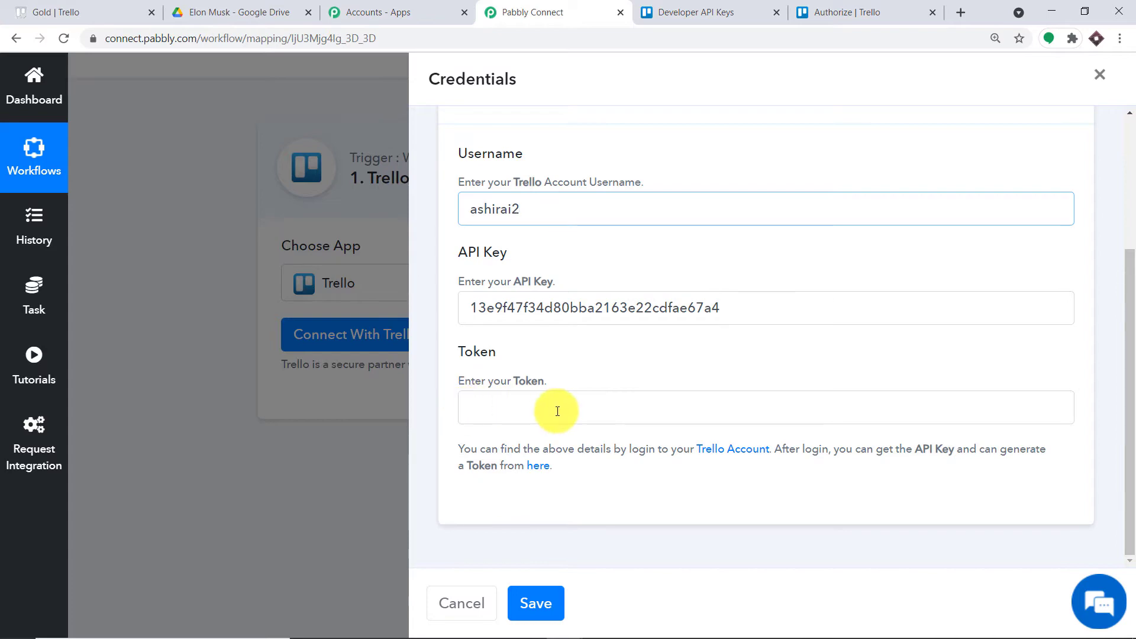
# Step: Allow the Server Token application access to the Trello account and copy the generated token
pyautogui.click(834, 6)
pyautogui.scroll(-8, 763, 184)
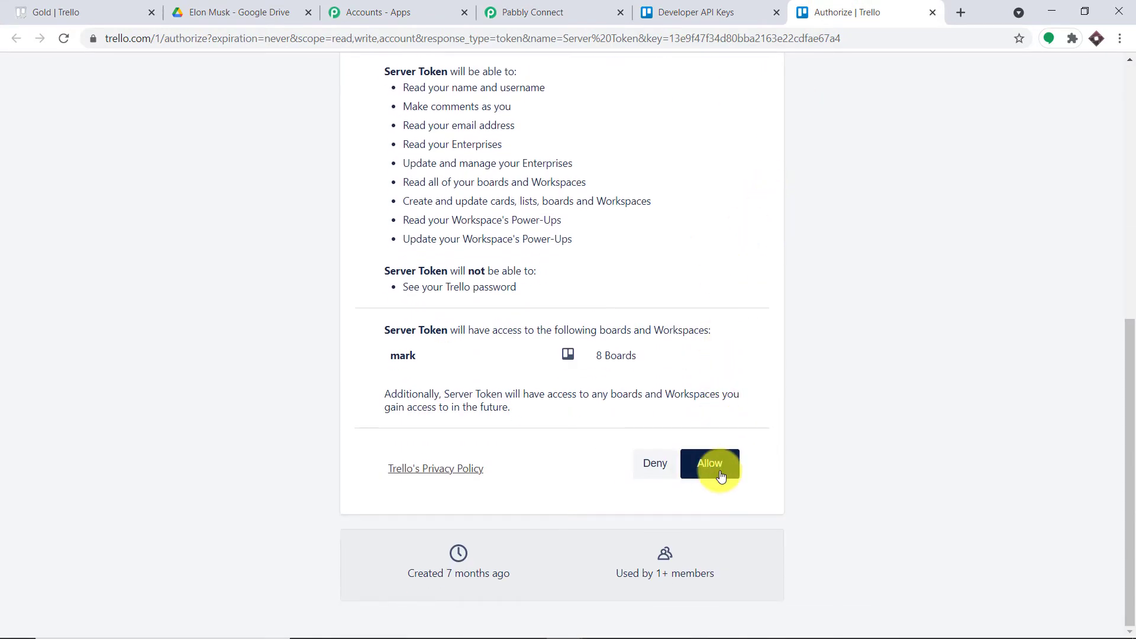
pyautogui.click(711, 468)
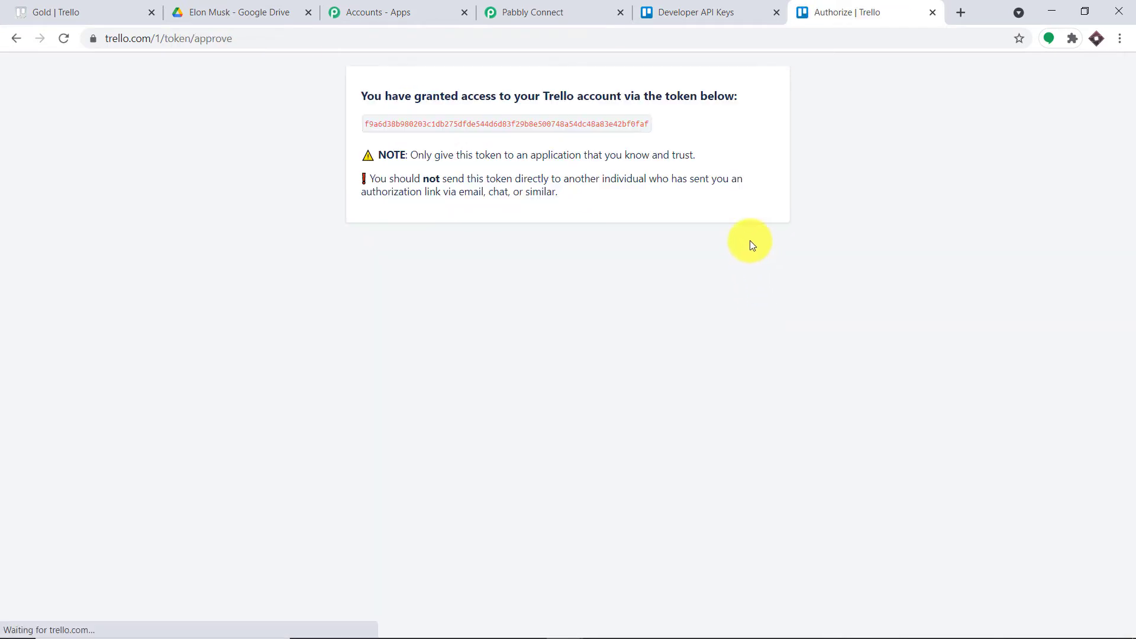
pyautogui.doubleClick(516, 125)
pyautogui.rightClick(517, 126)
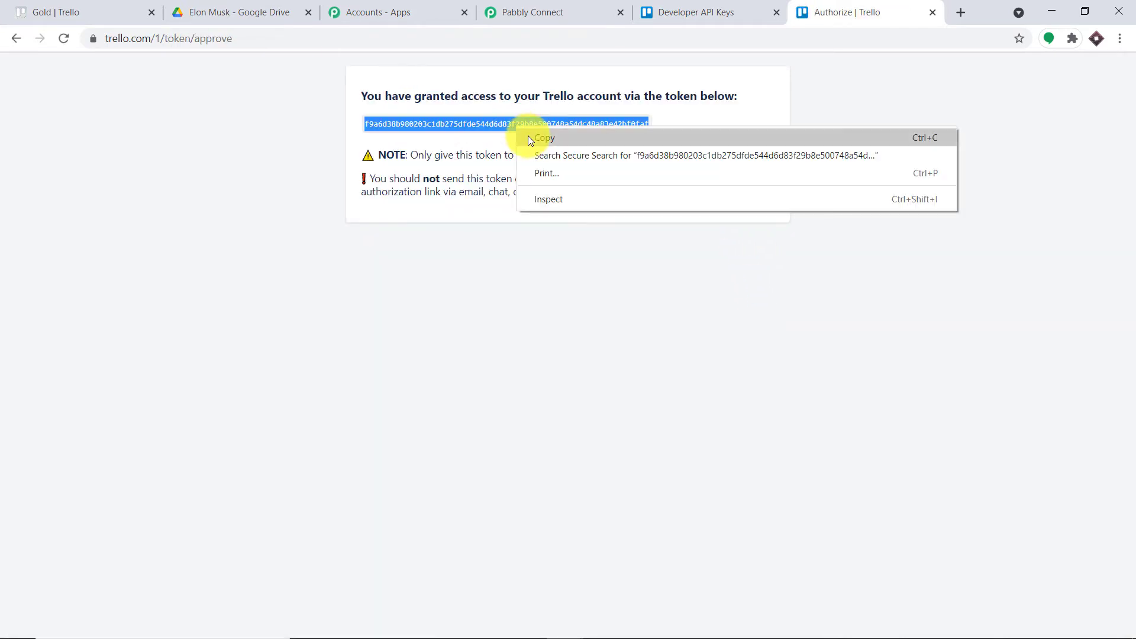
pyautogui.click(543, 138)
# Step: Paste the access token into the Token field of the Pabbly Connect credentials and save the Trello connection
pyautogui.click(535, 12)
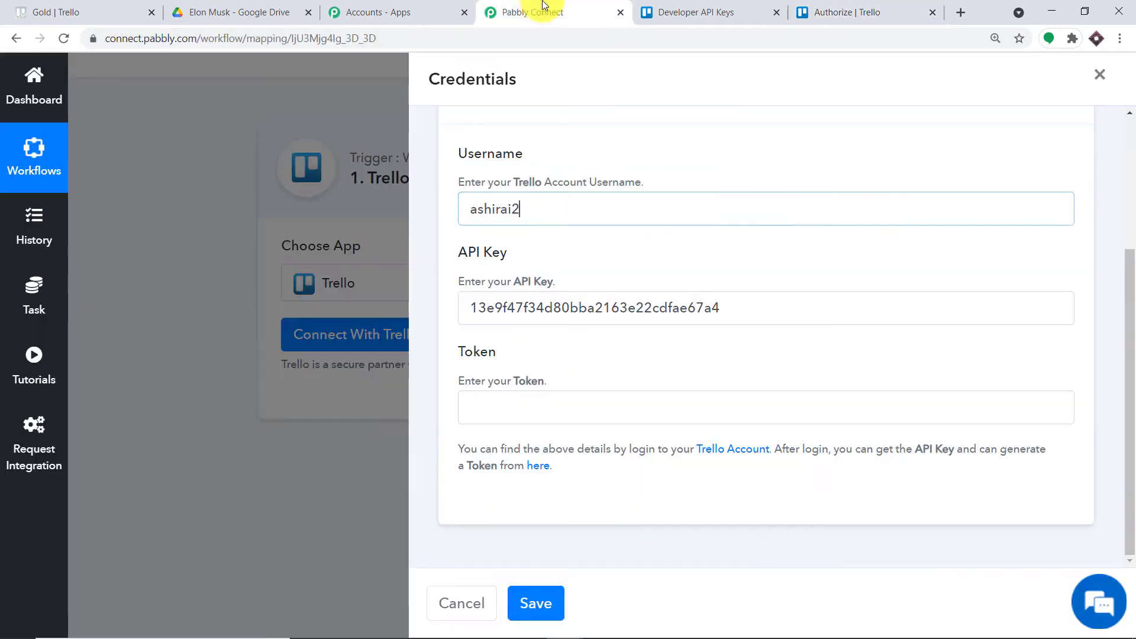
pyautogui.click(523, 411)
pyautogui.rightClick(523, 411)
pyautogui.click(587, 294)
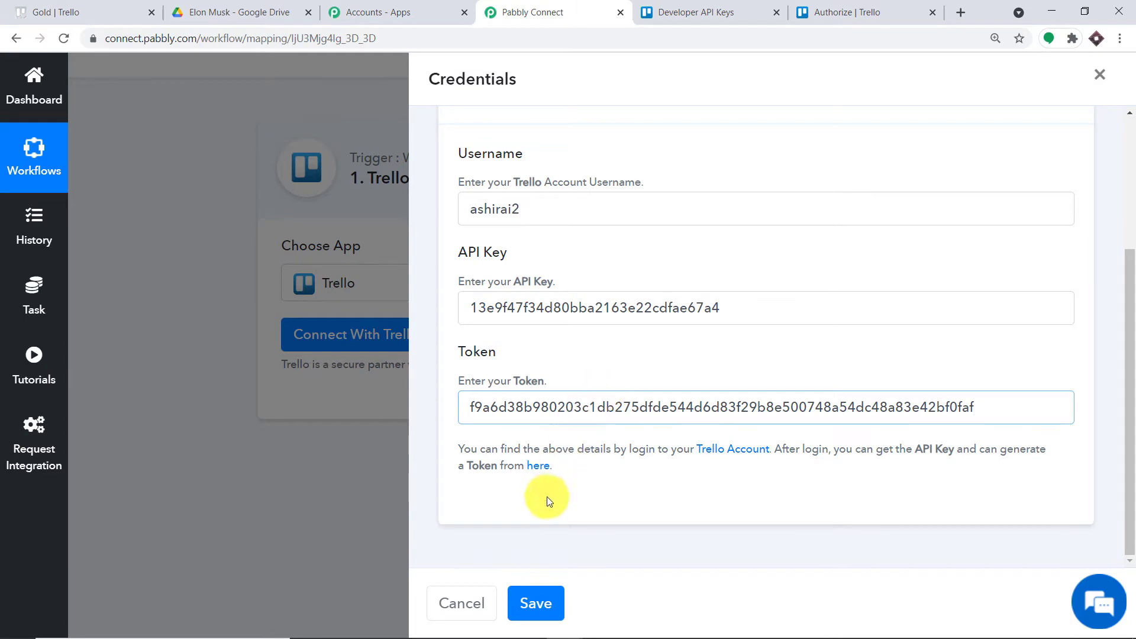
pyautogui.click(544, 605)
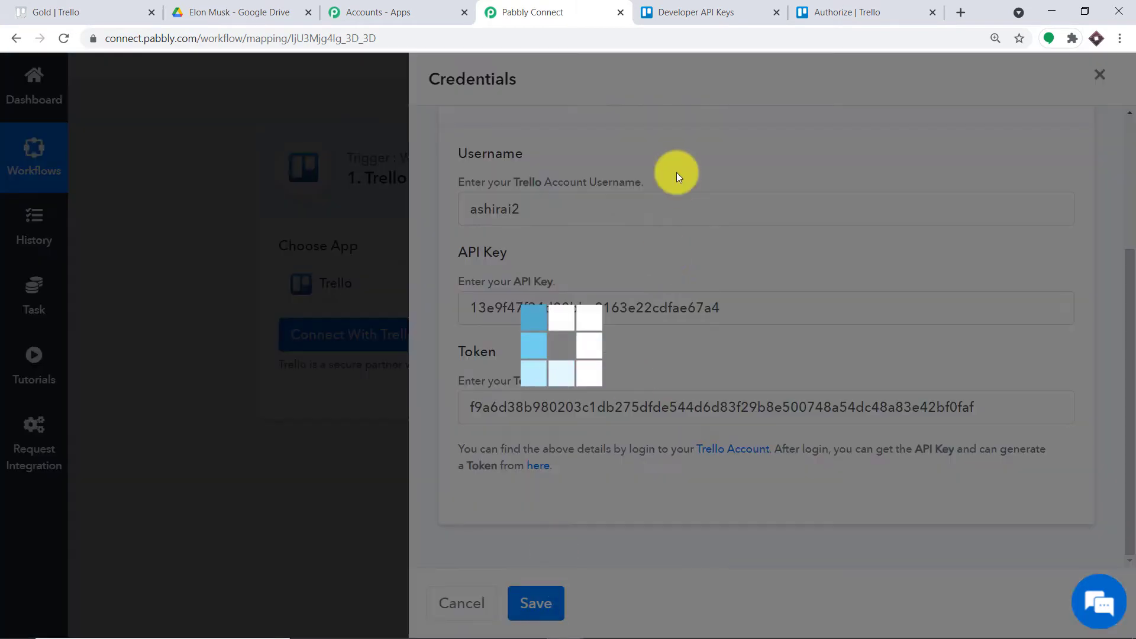
# Step: View the Moonstruck board in Trello and select Moonstruck as the board for the Pabbly Connect trigger
pyautogui.scroll(-4, 711, 183)
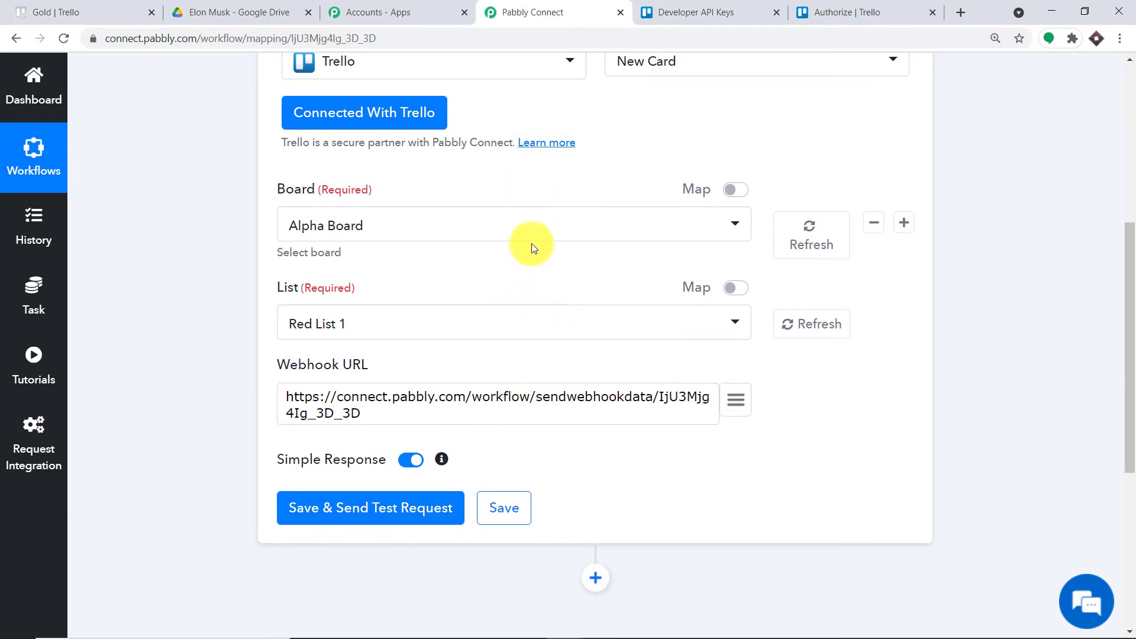
pyautogui.click(393, 398)
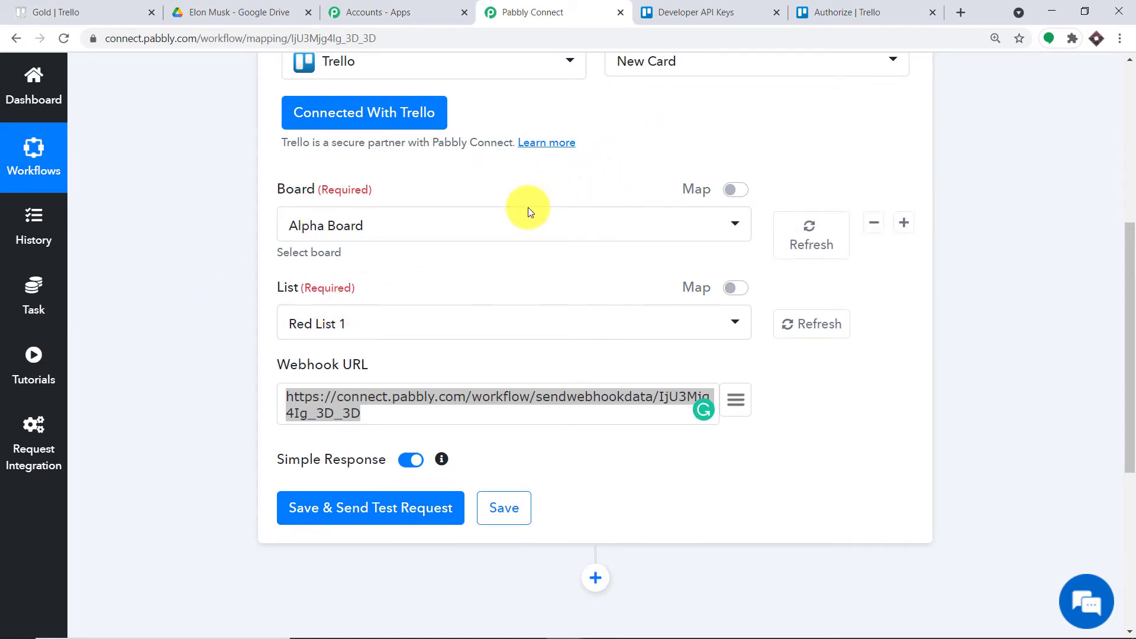
pyautogui.click(334, 228)
pyautogui.scroll(-1, 378, 499)
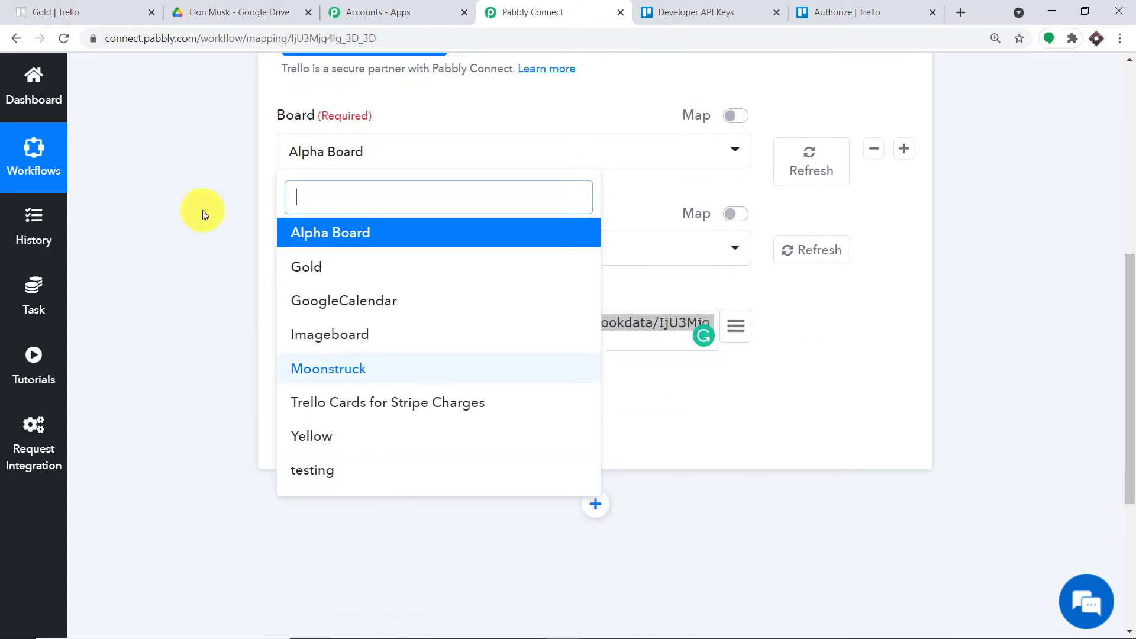
pyautogui.click(96, 9)
pyautogui.click(92, 68)
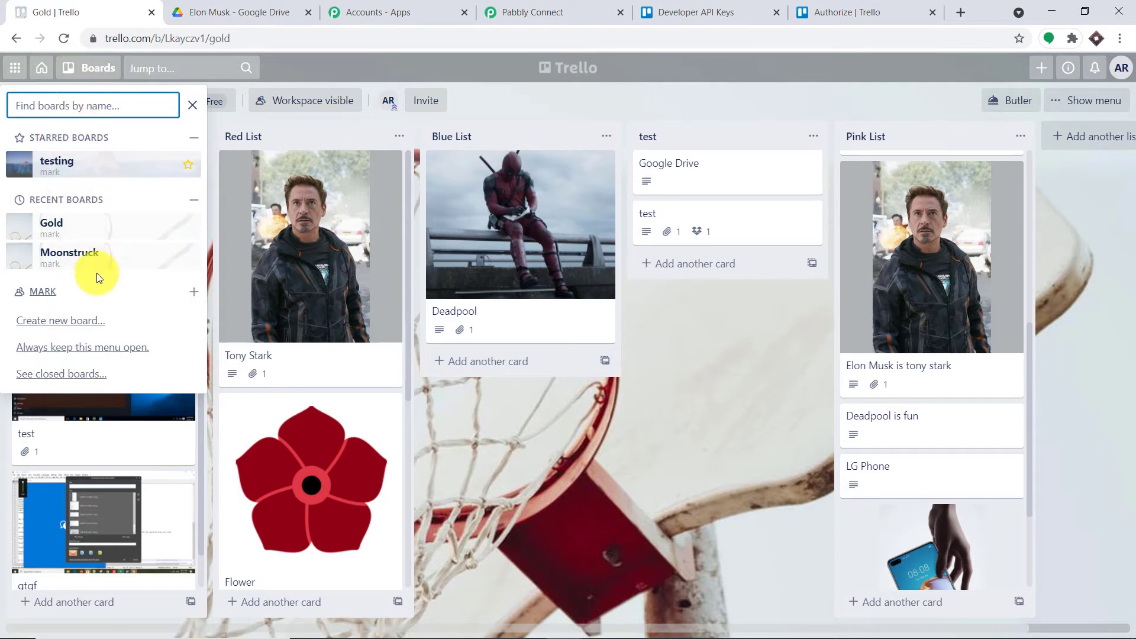
pyautogui.click(97, 256)
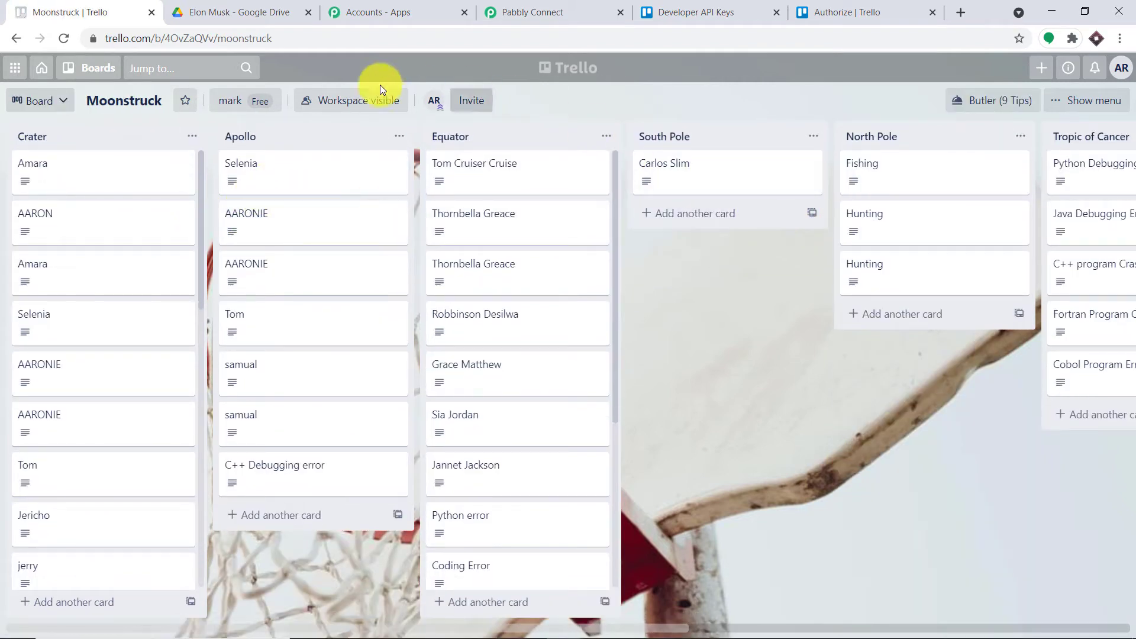
pyautogui.click(551, 12)
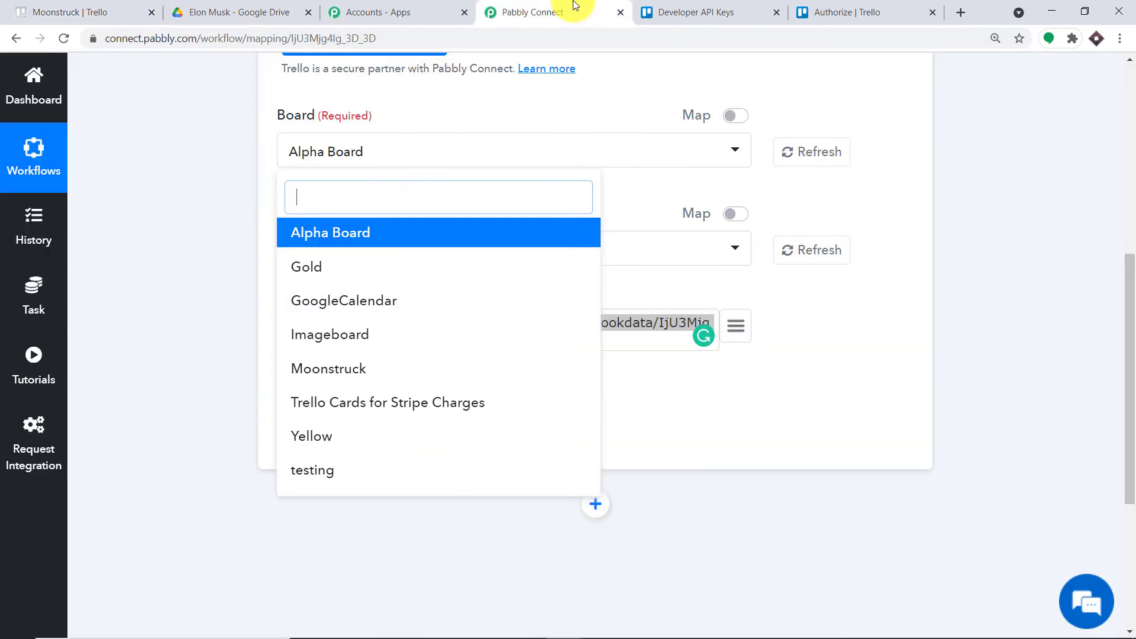
pyautogui.click(330, 375)
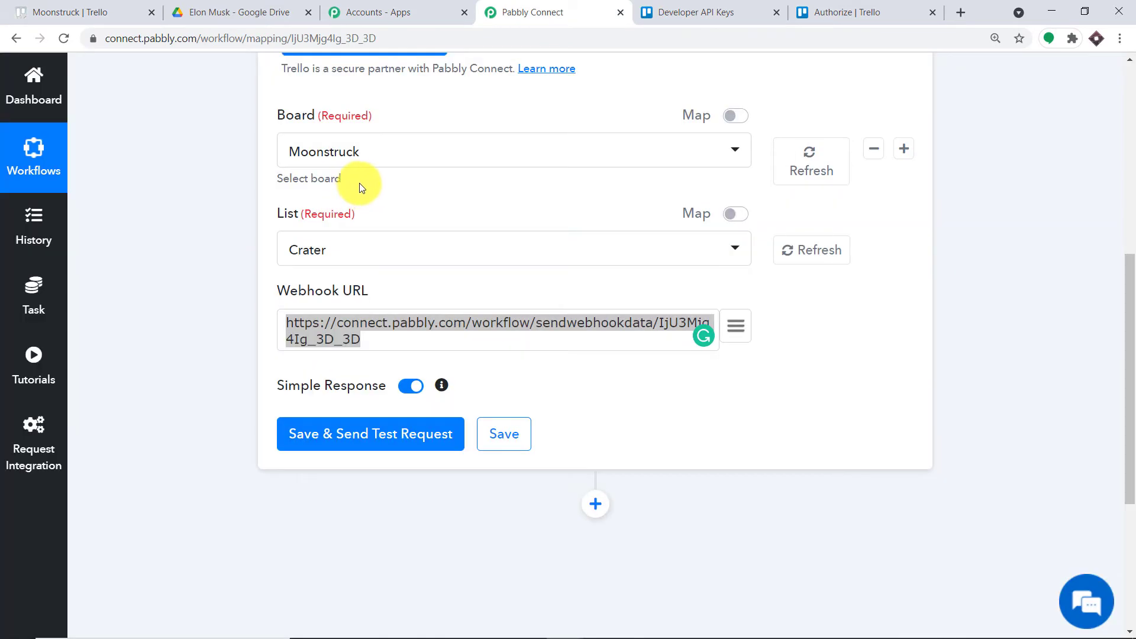
# Step: Add a list named "NEW TASK" at the end of the Moonstruck board in Trello
pyautogui.click(68, 6)
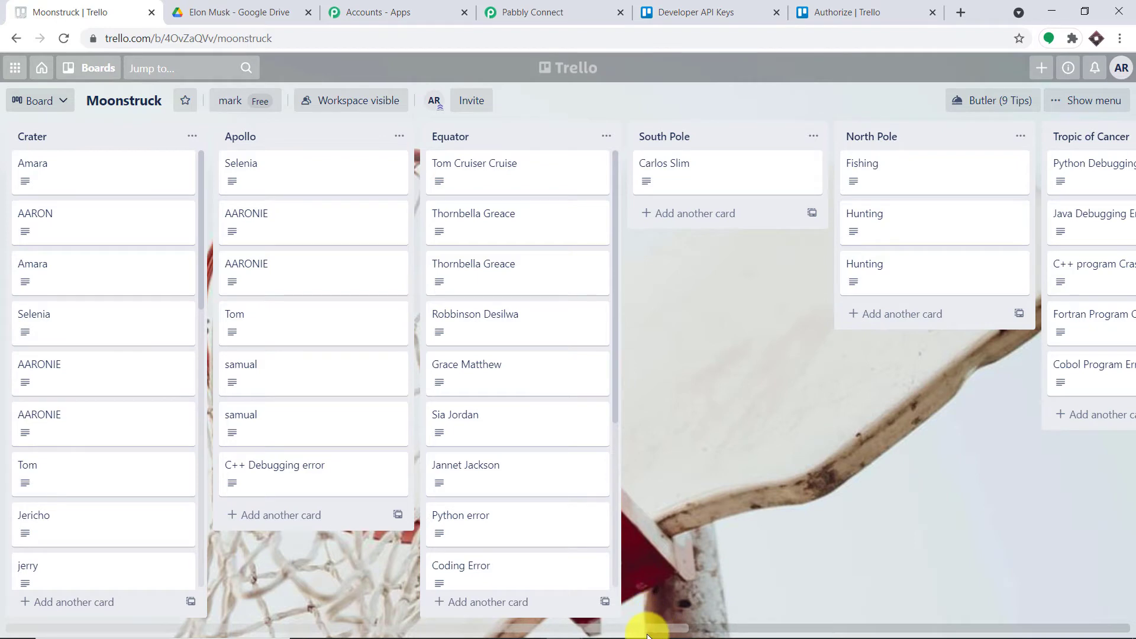
pyautogui.moveTo(648, 632); pyautogui.dragTo(1127, 628)
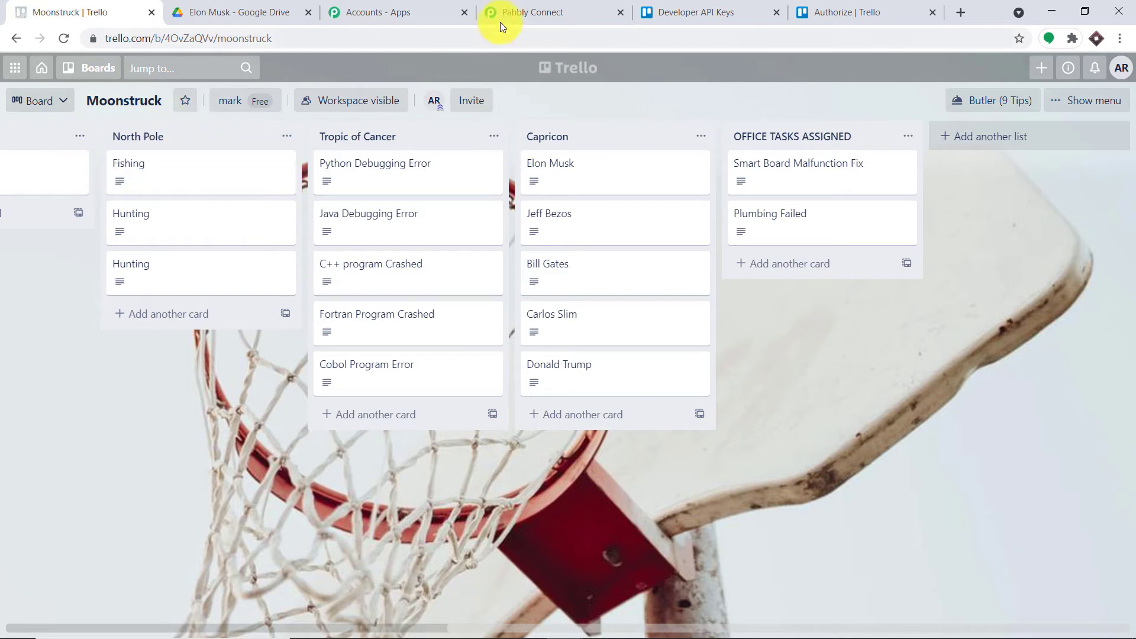
pyautogui.click(513, 7)
pyautogui.click(348, 252)
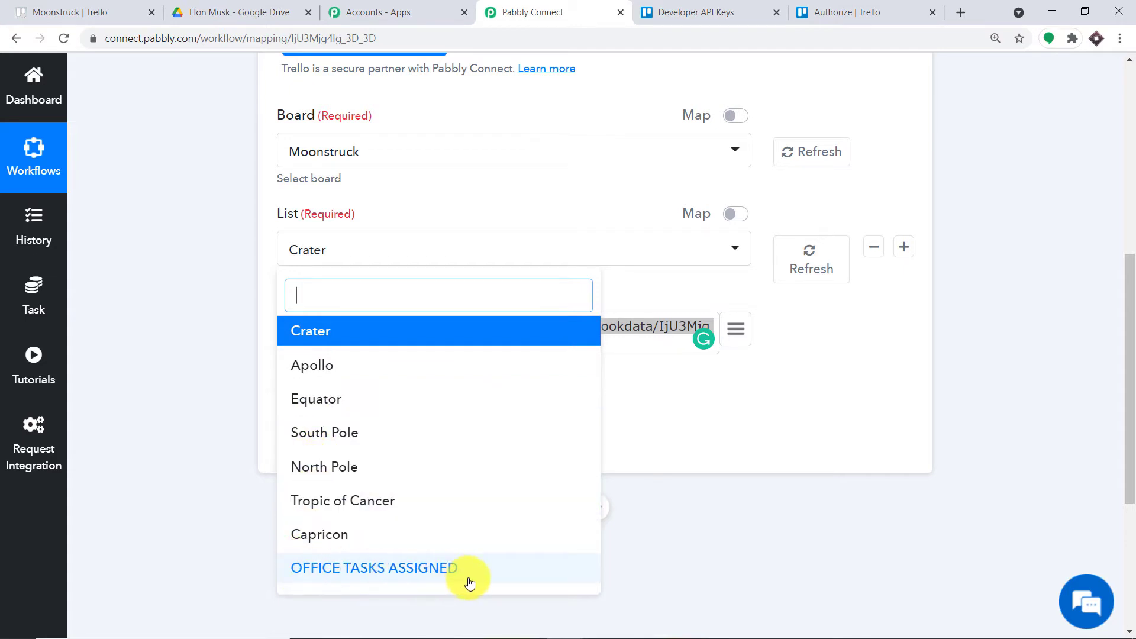
pyautogui.click(618, 196)
pyautogui.click(35, 5)
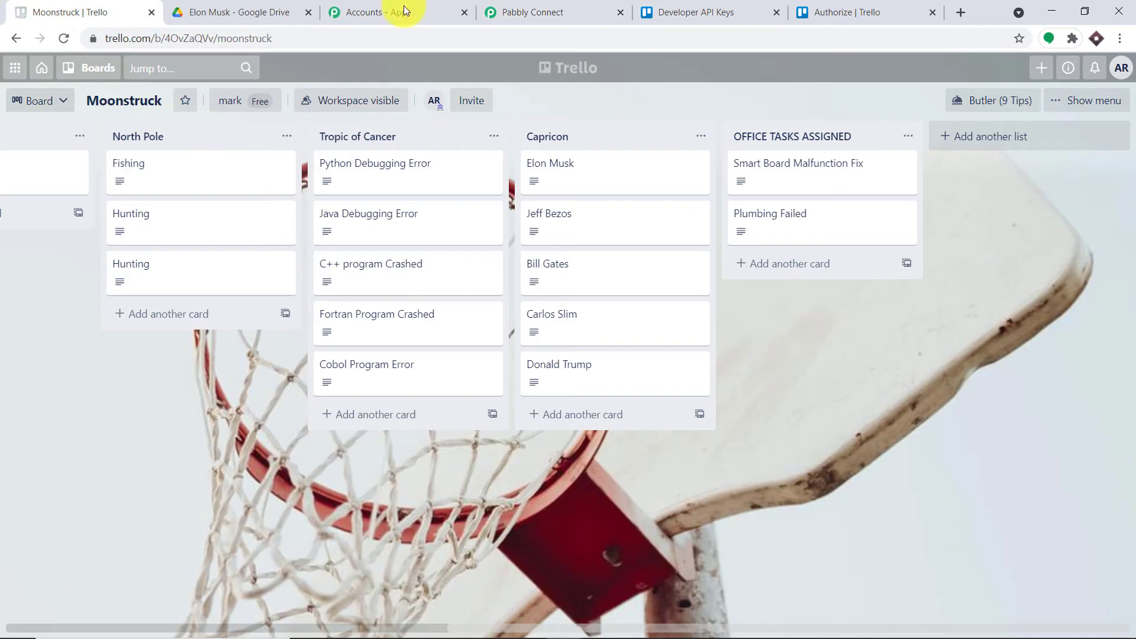
pyautogui.click(1006, 139)
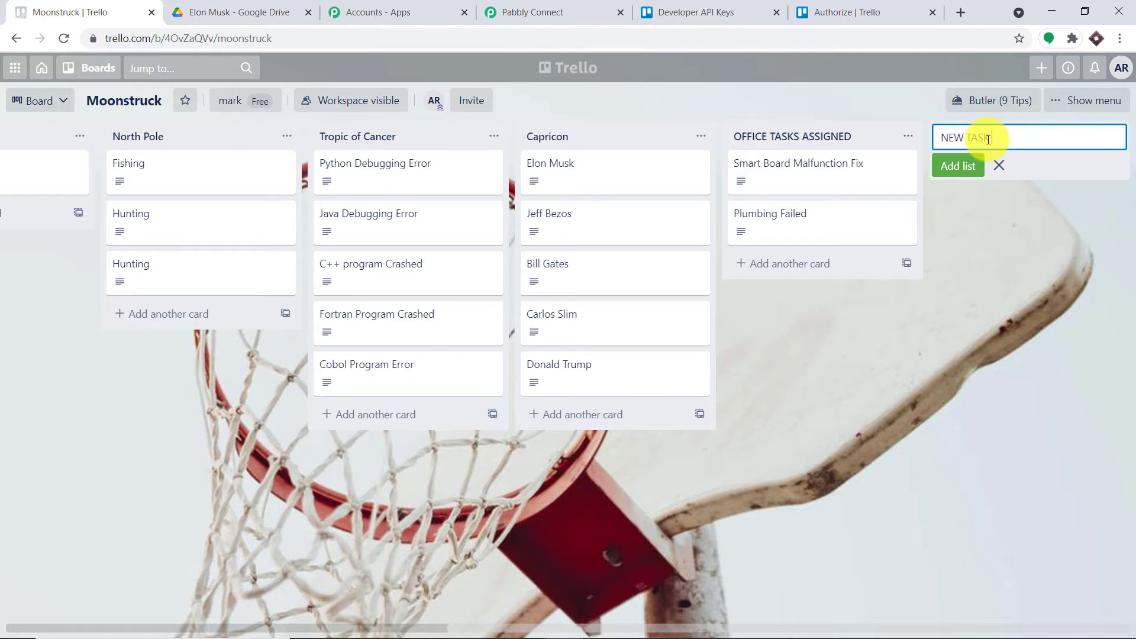
pyautogui.click(980, 154)
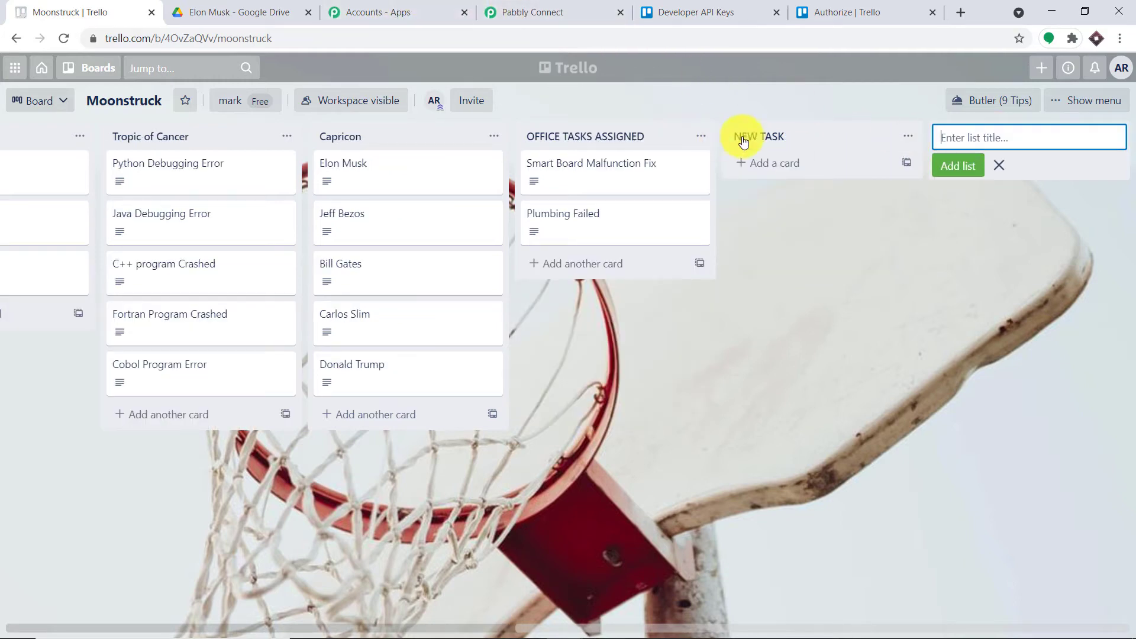
# Step: Refresh the trigger's list options in Pabbly Connect and select NEW TASK as the list
pyautogui.click(577, 10)
pyautogui.click(795, 249)
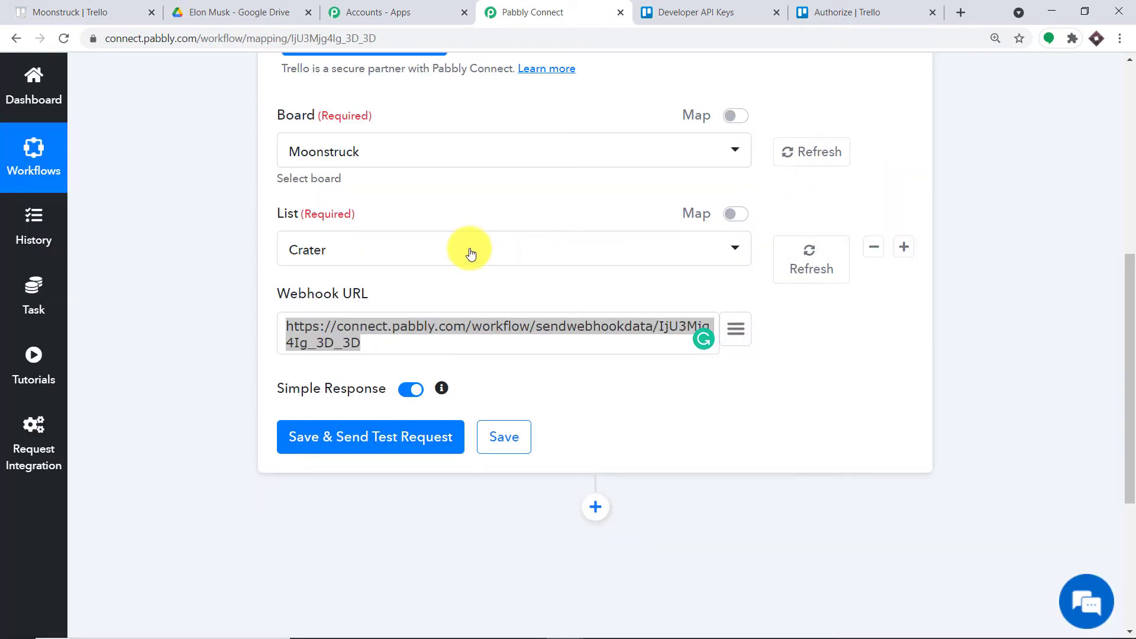
pyautogui.click(469, 250)
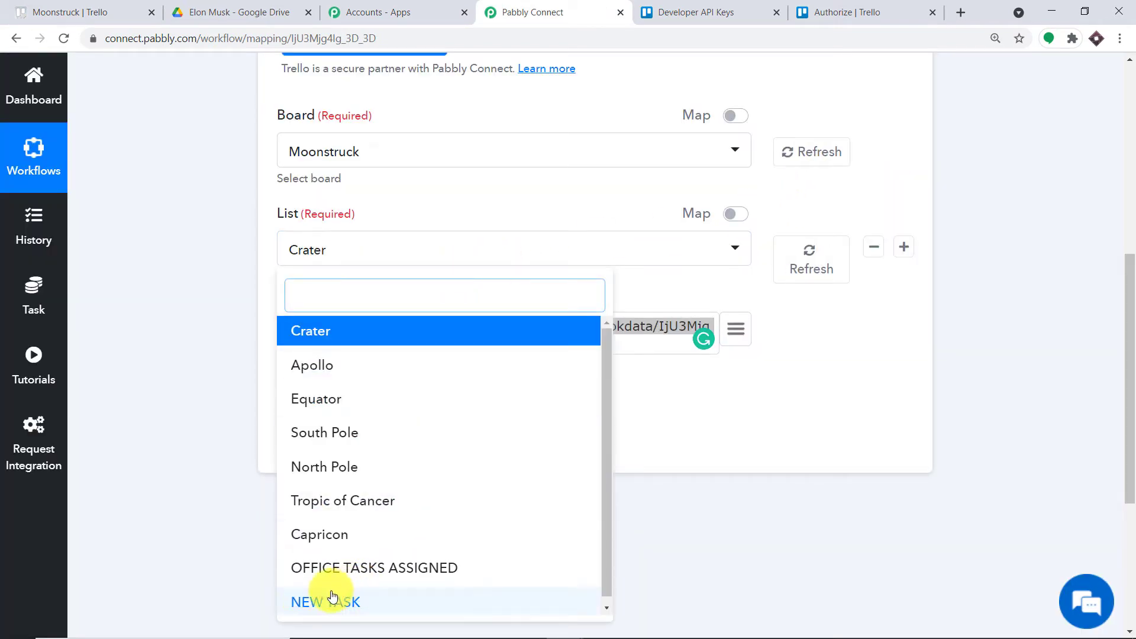
pyautogui.click(304, 602)
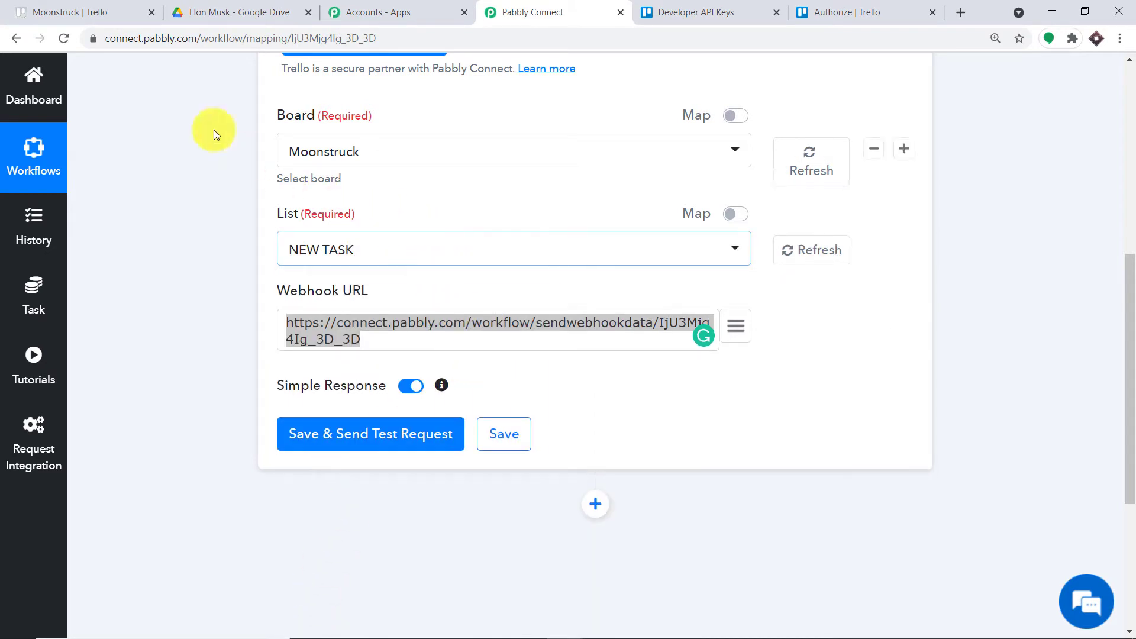
pyautogui.click(89, 12)
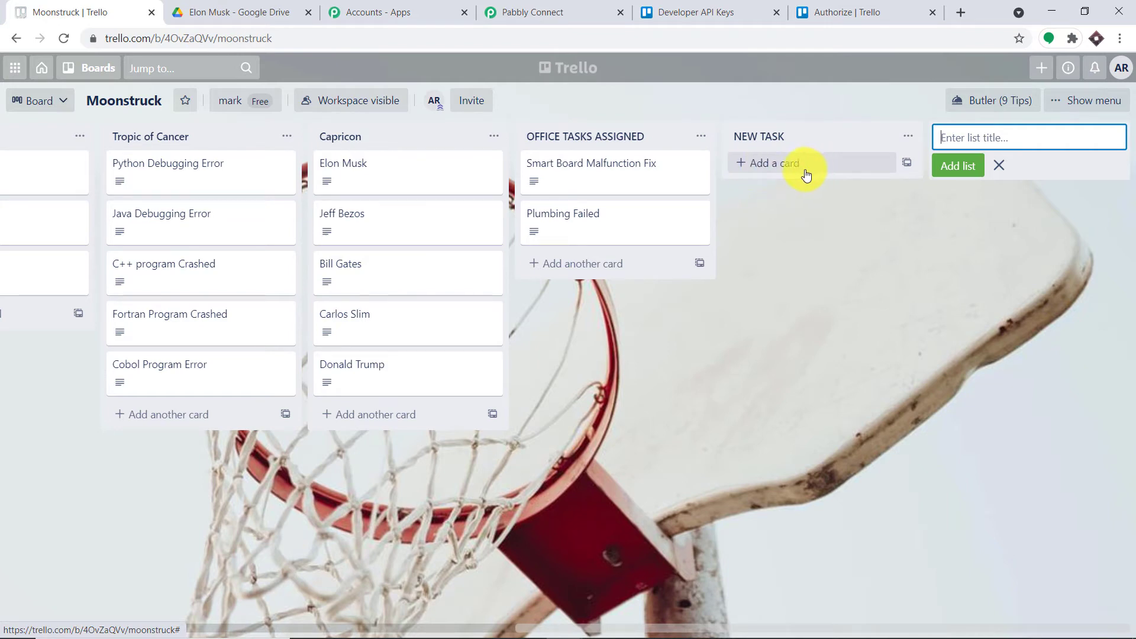
pyautogui.click(521, 10)
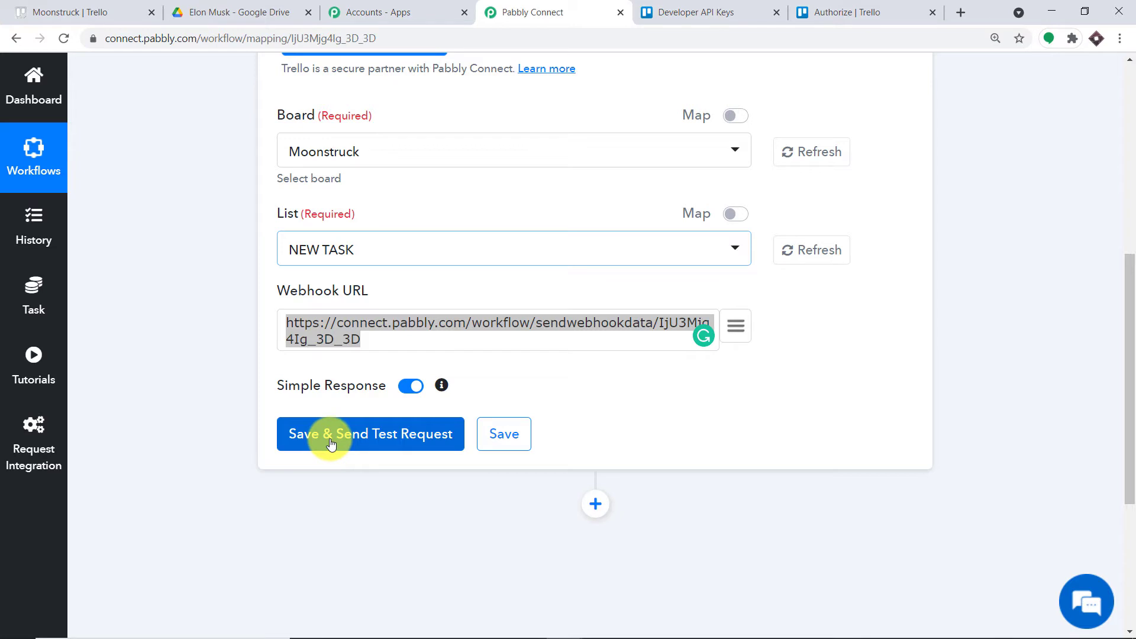
# Step: Save the Trello trigger's Moonstruck board and NEW TASK list settings and send a test request in Pabbly Connect
pyautogui.click(77, 8)
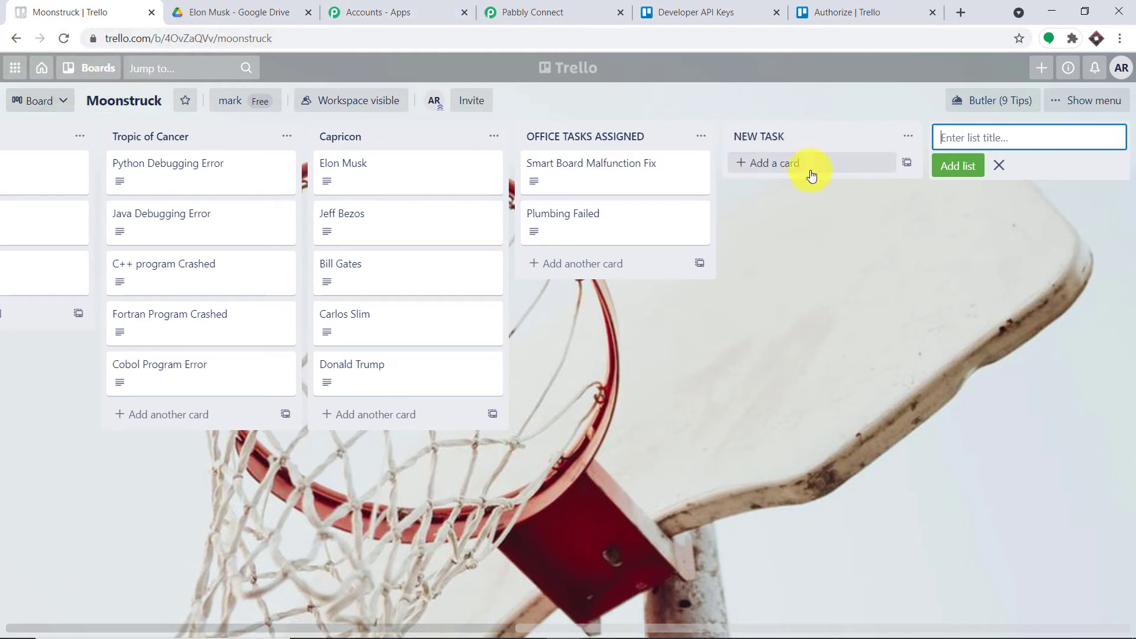
pyautogui.click(449, 12)
pyautogui.click(497, 11)
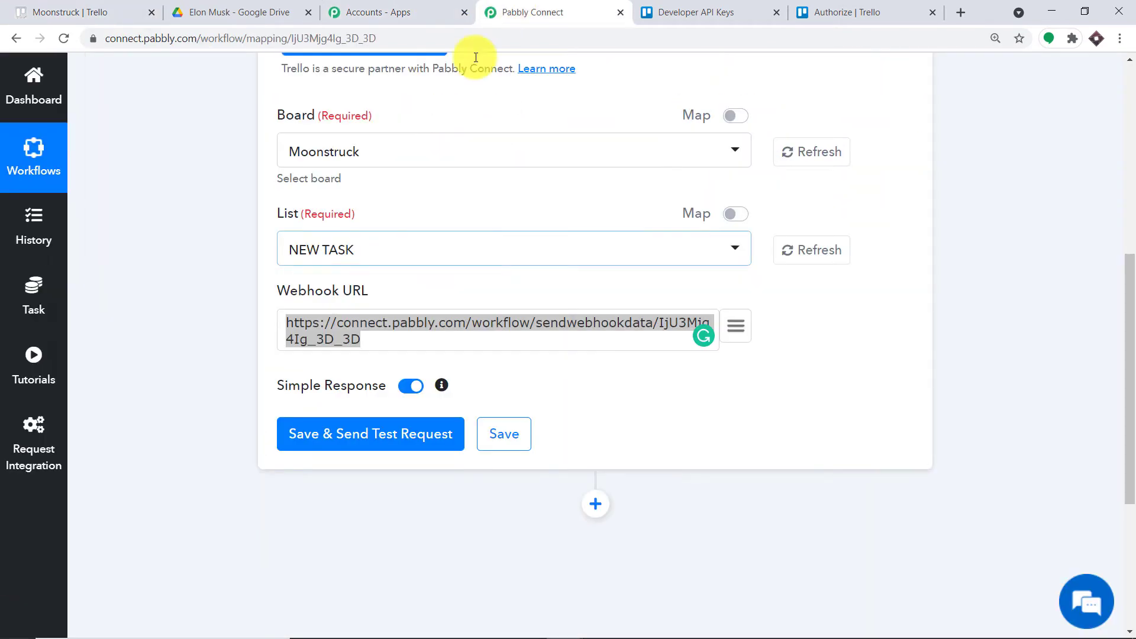
pyautogui.click(358, 438)
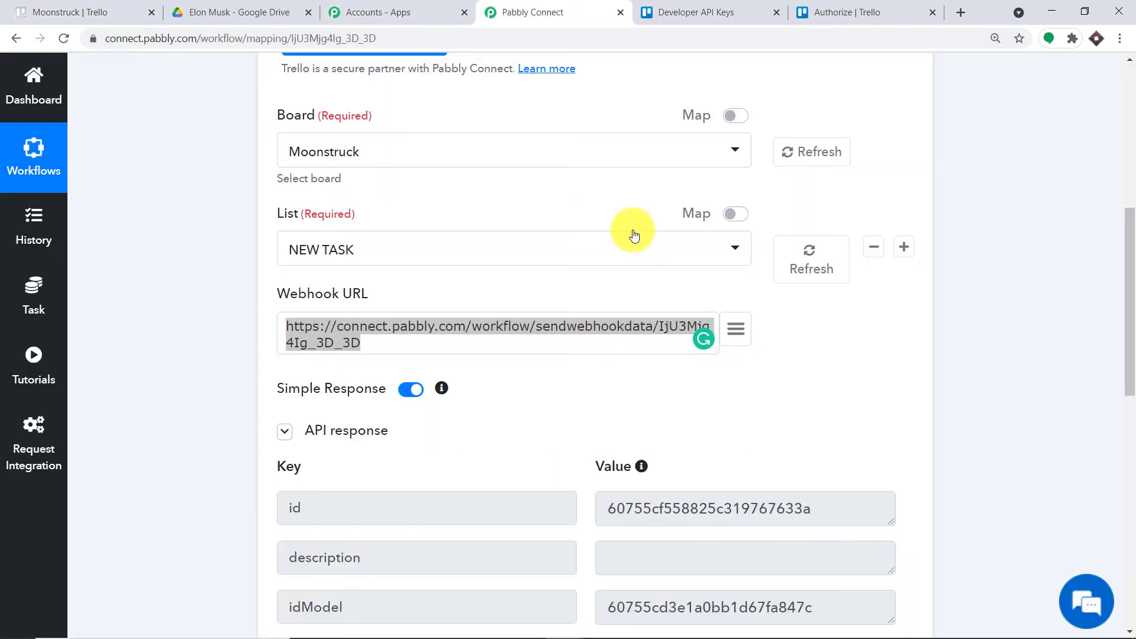
pyautogui.scroll(-6, 603, 324)
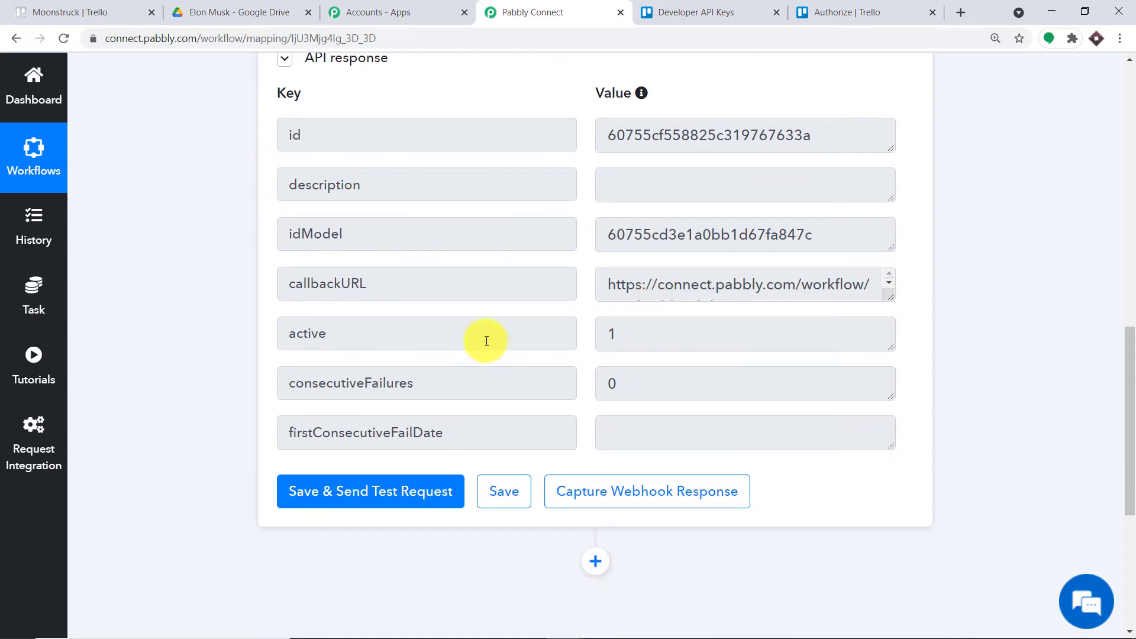
# Step: Start capturing the webhook response for the Trello trigger in Pabbly Connect
pyautogui.click(83, 12)
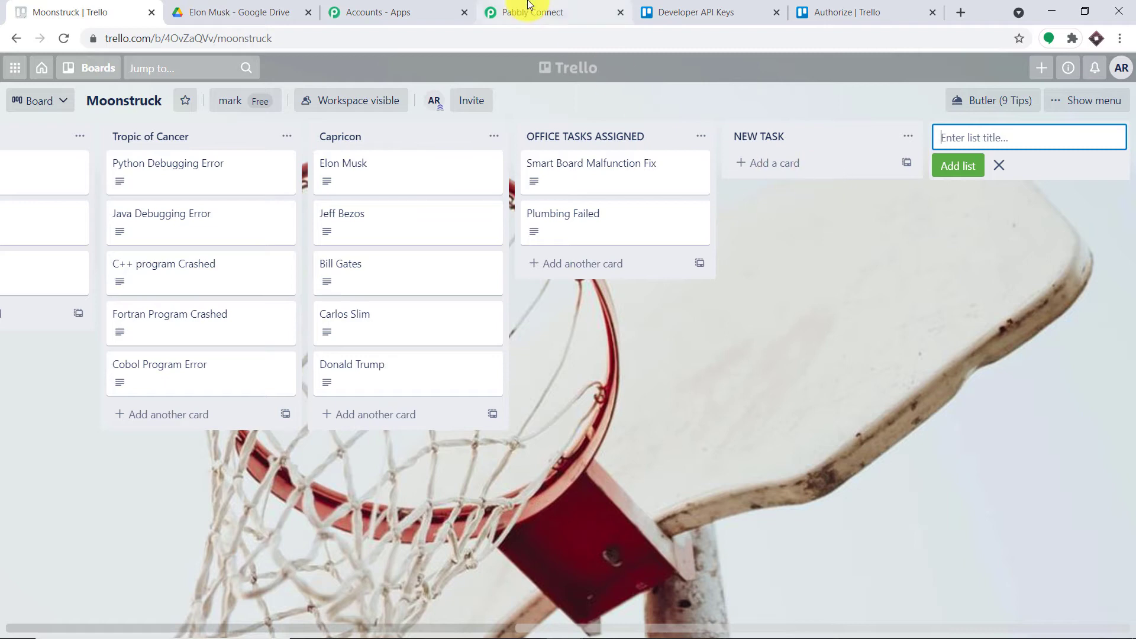
pyautogui.click(509, 12)
pyautogui.click(625, 489)
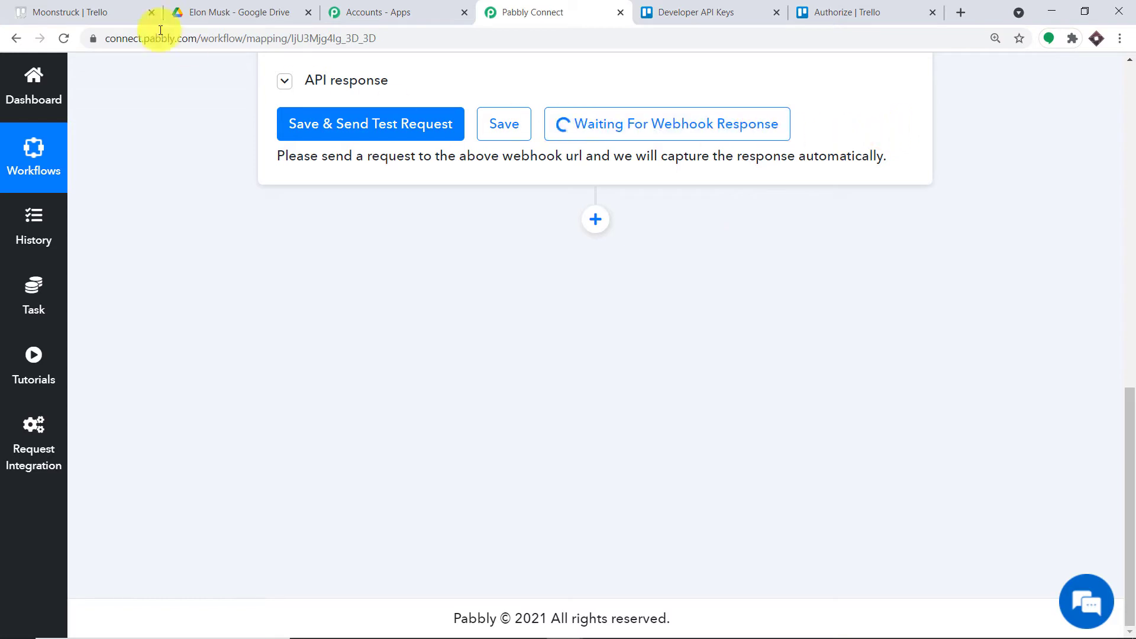
# Step: Switch to Trello and add a card titled "Robert Downey Junior" to the NEW TASK list
pyautogui.click(75, 11)
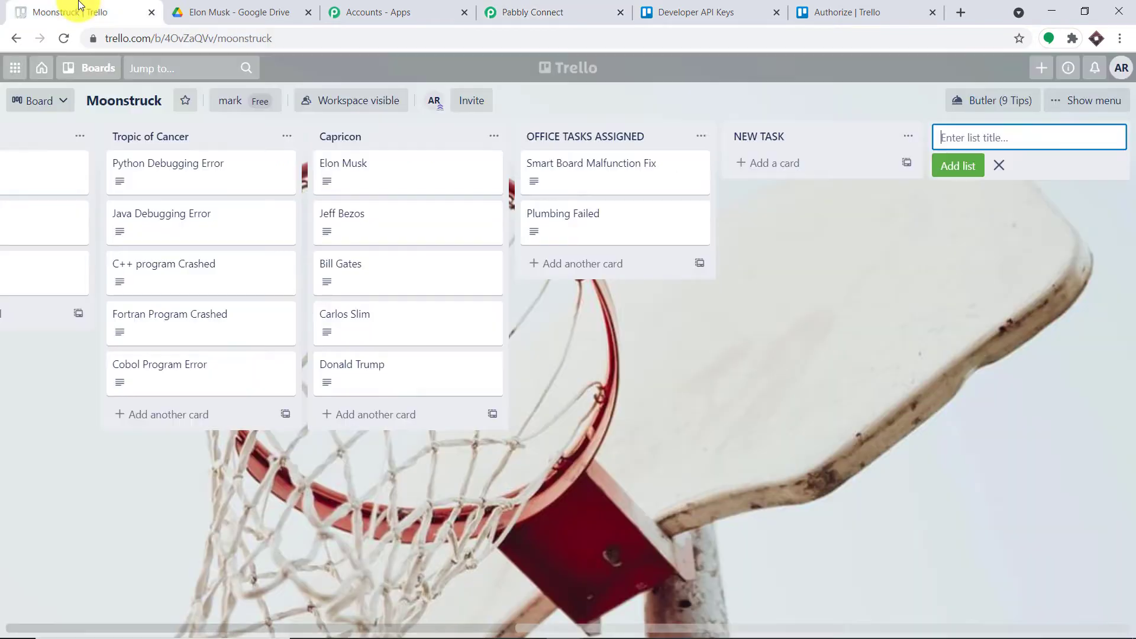
pyautogui.click(766, 166)
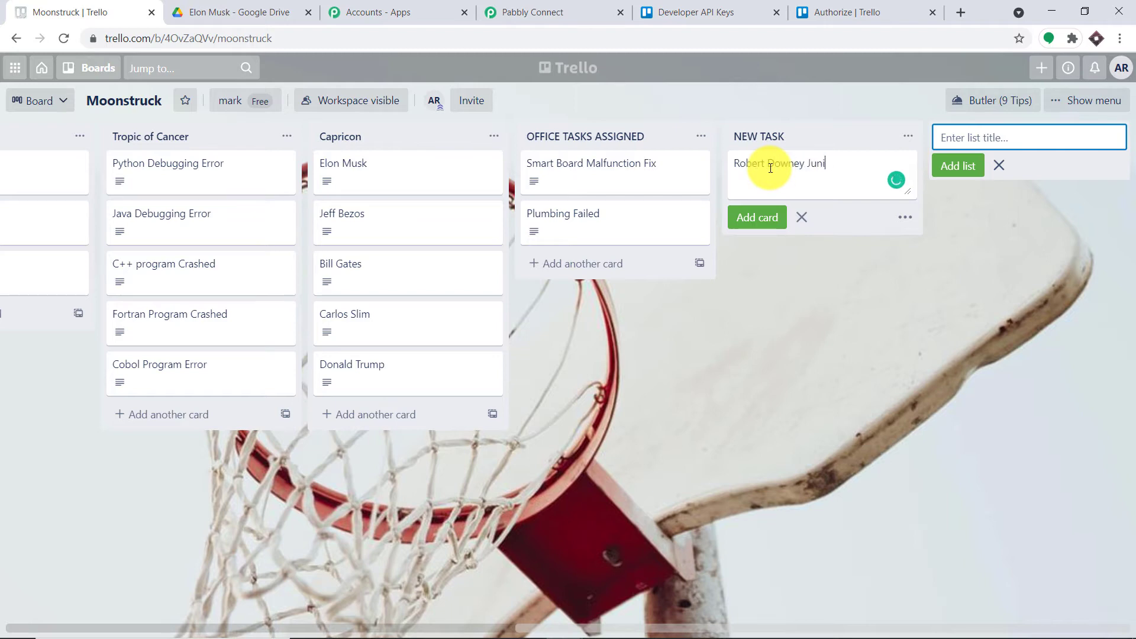
pyautogui.click(773, 220)
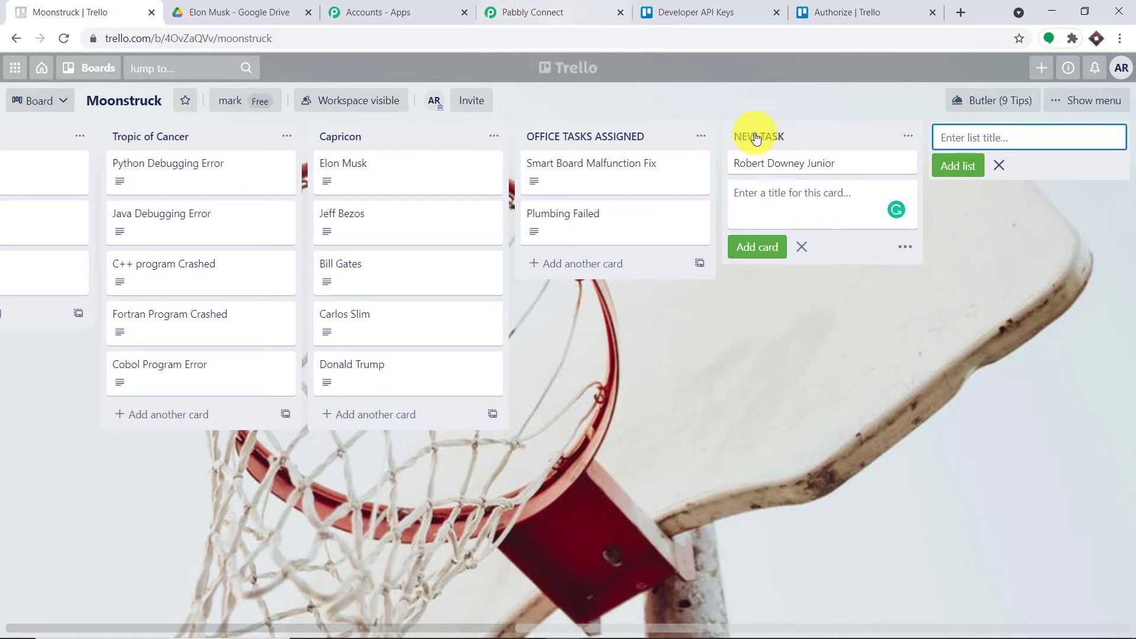
# Step: Switch to Pabbly Connect and review the card, list and board fields in the captured webhook response
pyautogui.click(565, 5)
pyautogui.scroll(-6, 778, 236)
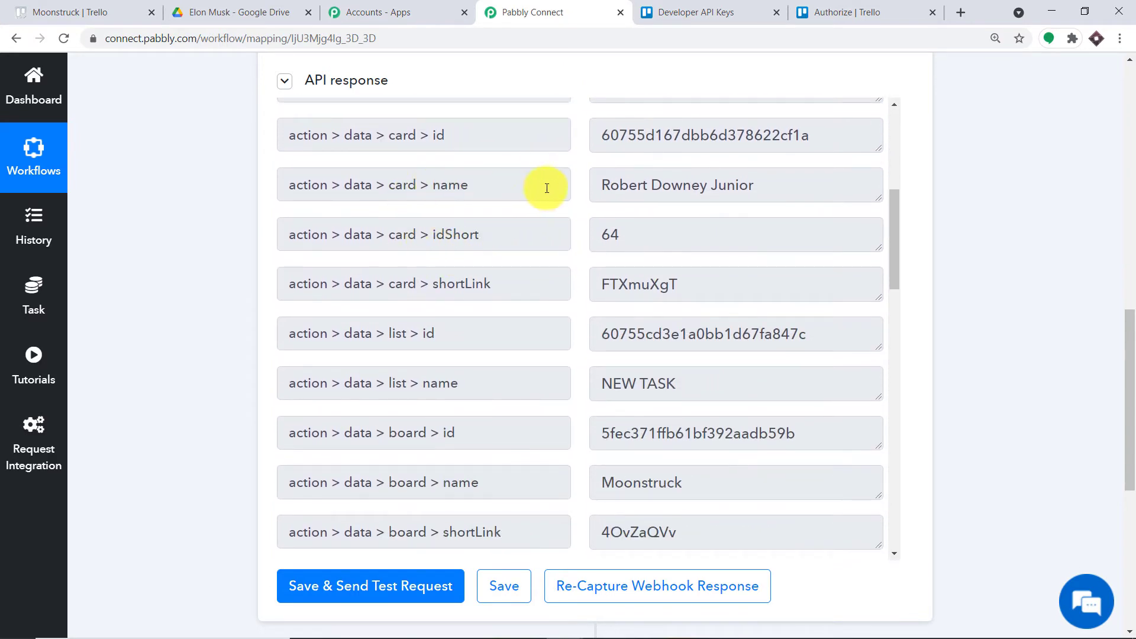
pyautogui.scroll(-4, 740, 231)
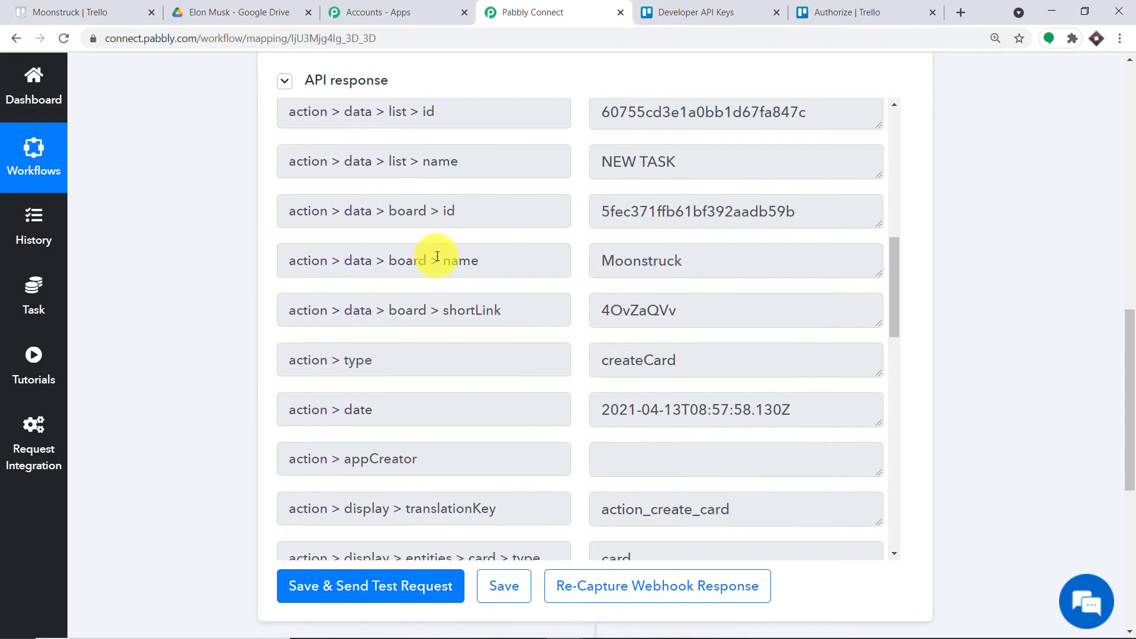
pyautogui.scroll(-8, 650, 278)
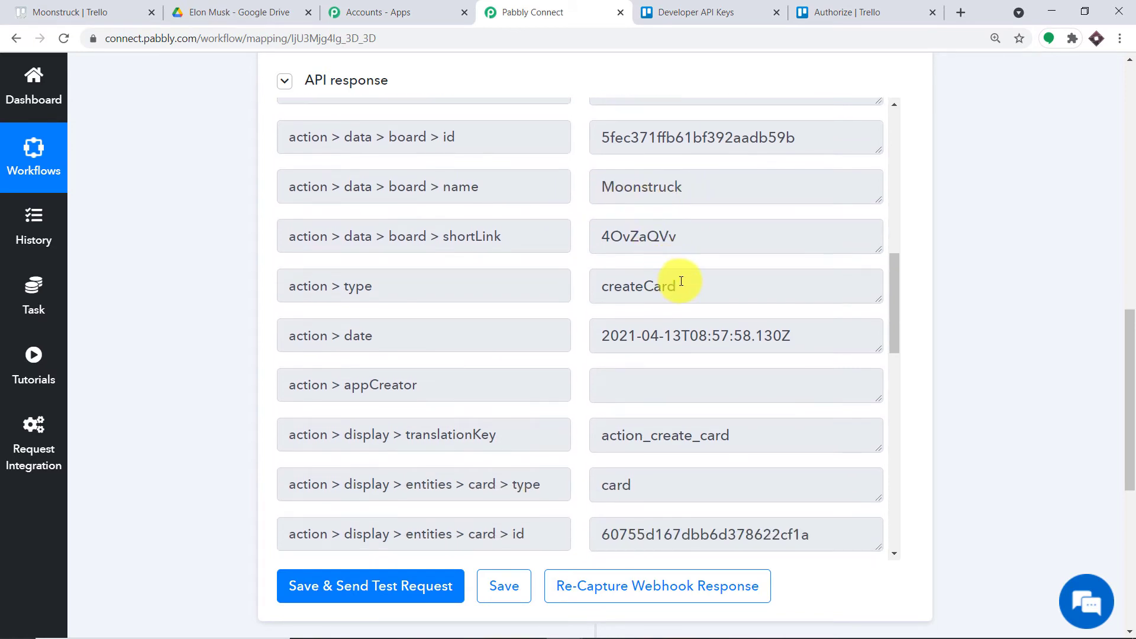
pyautogui.scroll(-1, 685, 277)
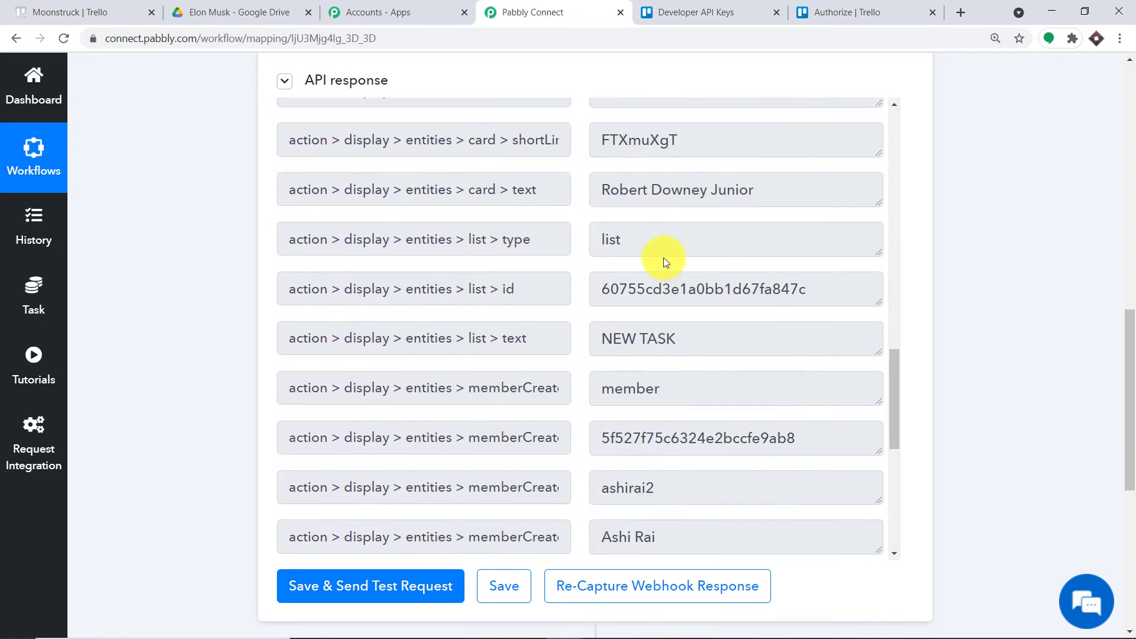
# Step: Give the Robert Downey Junior card in Trello the description "Tony Stark is Robert Downey Junior"
pyautogui.click(265, 6)
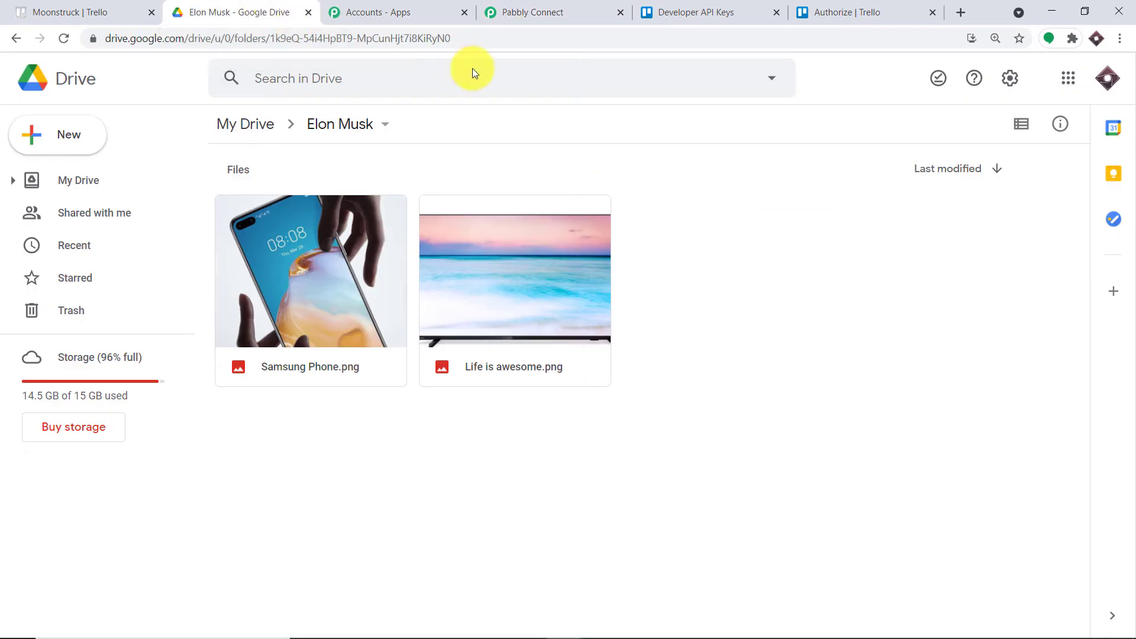
pyautogui.click(36, 11)
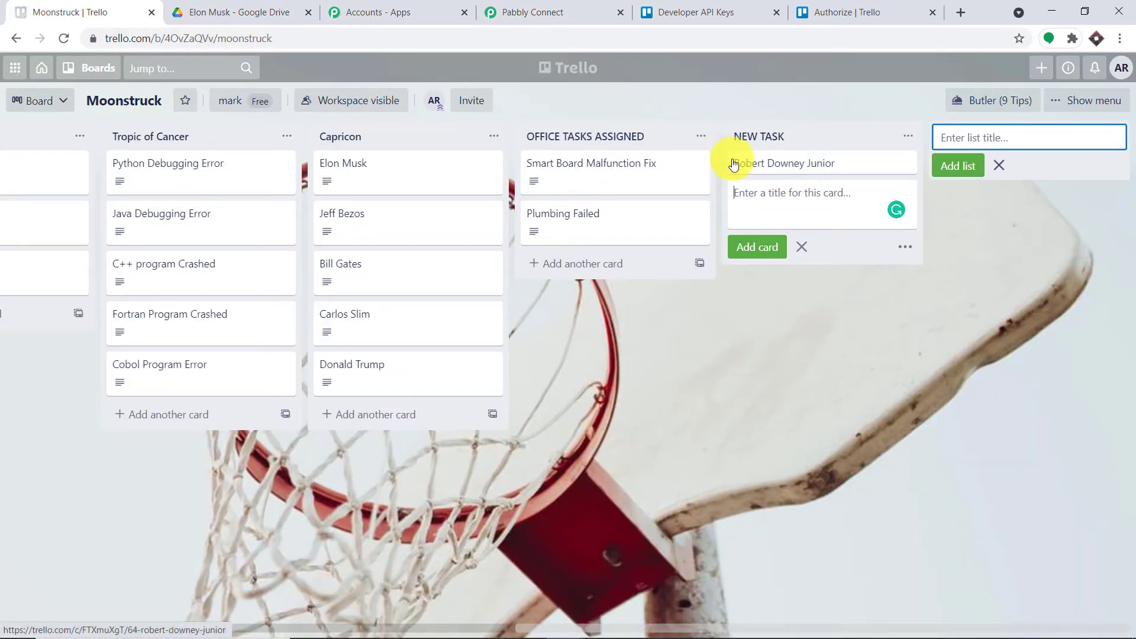
pyautogui.click(802, 167)
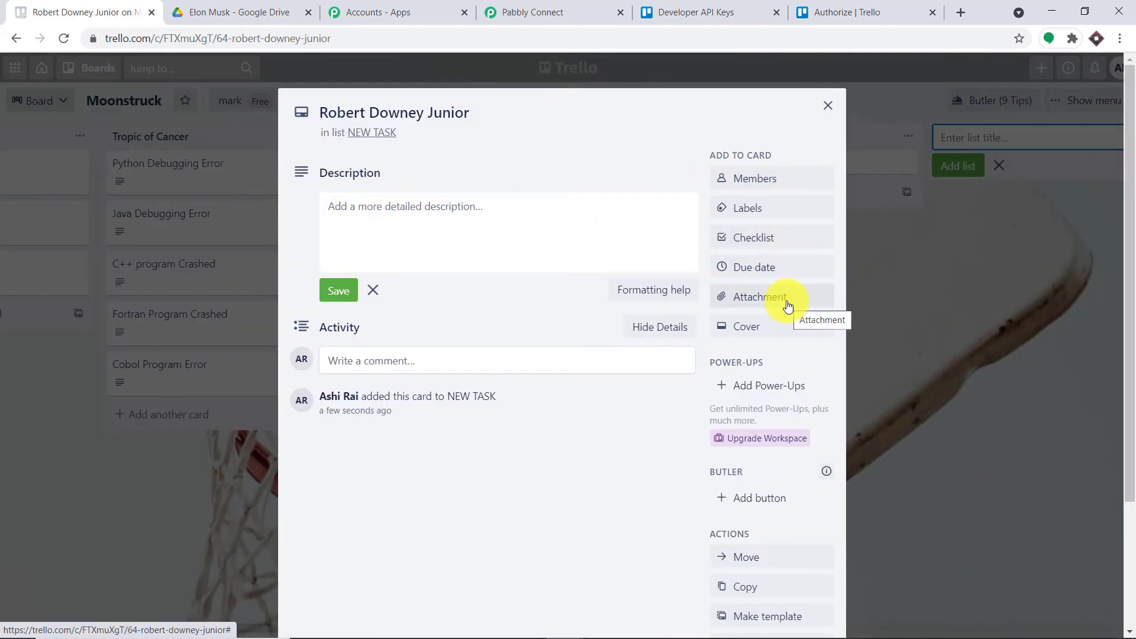
pyautogui.click(378, 208)
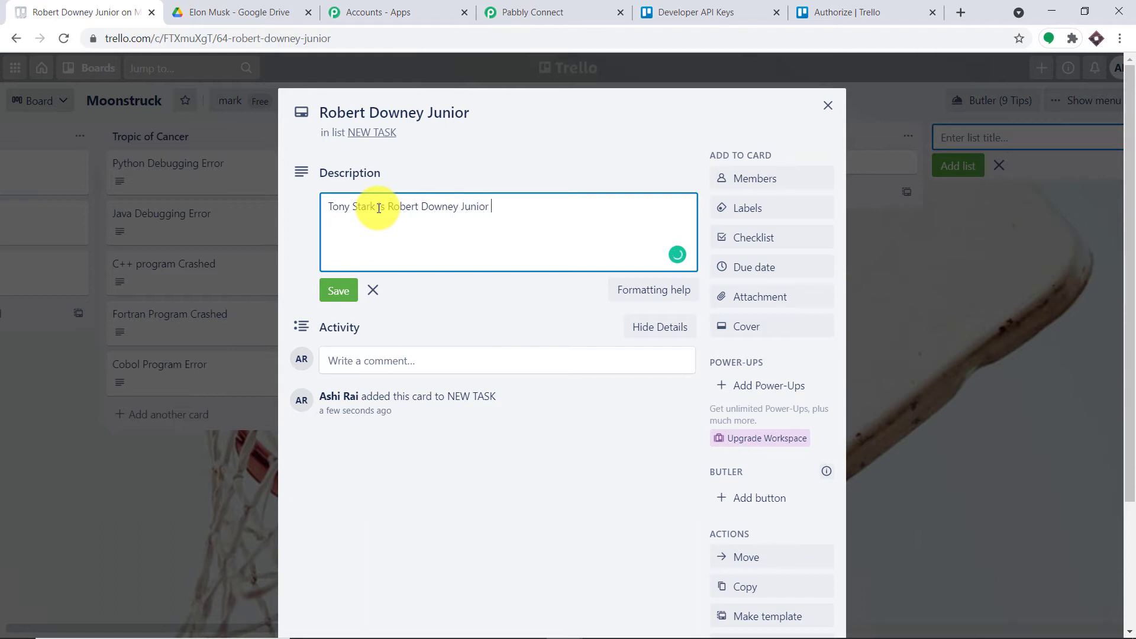
# Step: Attach the image Tony Stark.jpg from the computer's Desktop to the Robert Downey Junior card
pyautogui.click(760, 300)
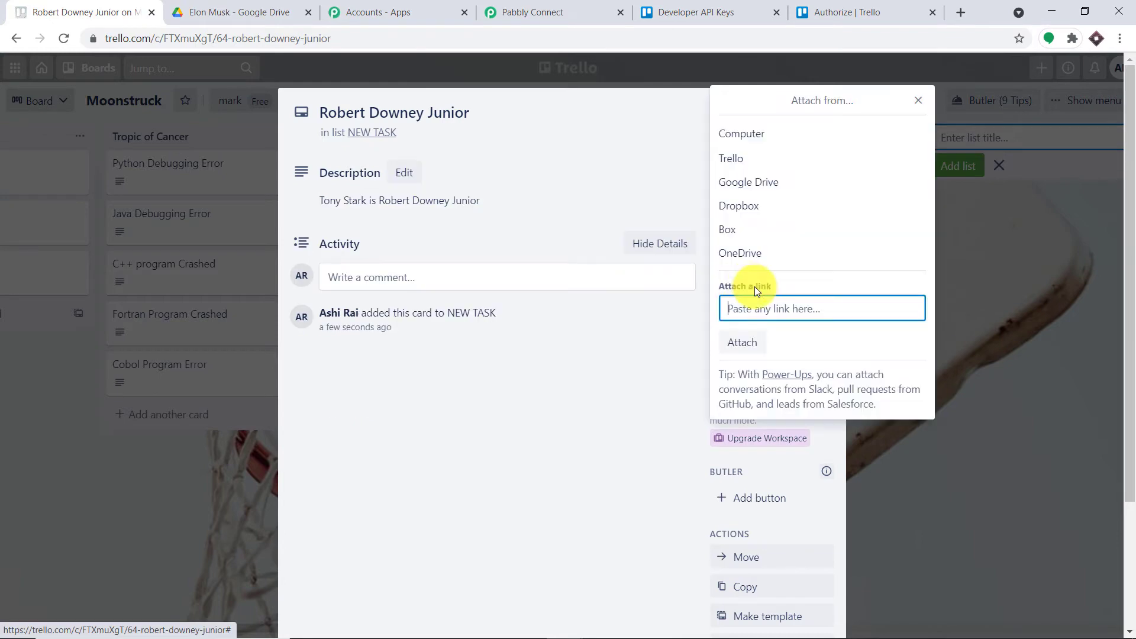
pyautogui.click(761, 133)
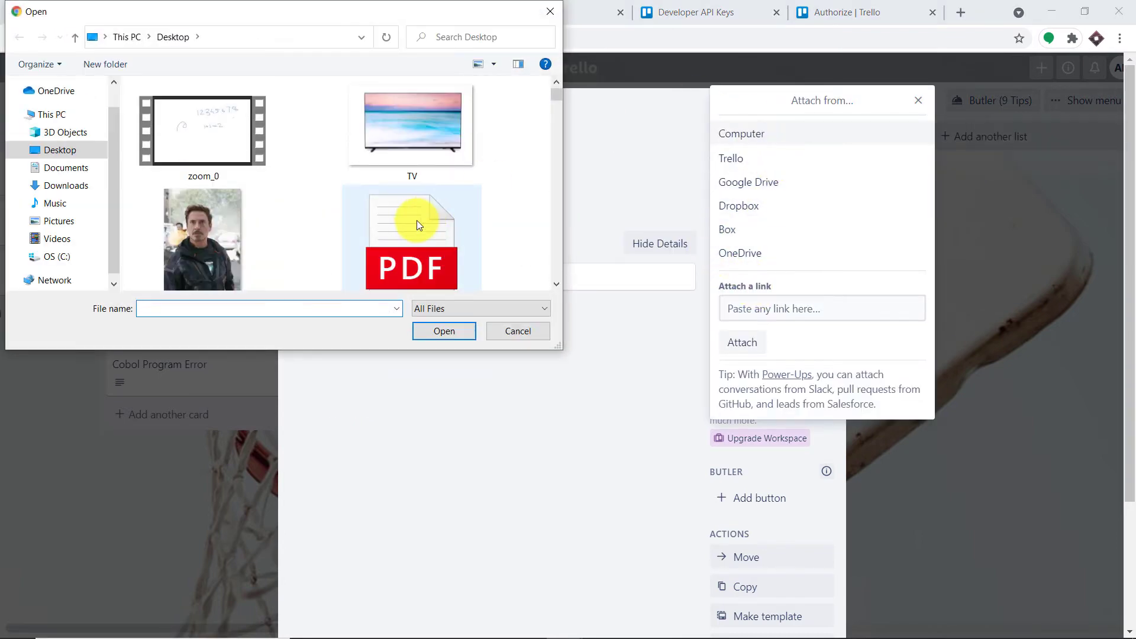
pyautogui.click(209, 228)
pyautogui.doubleClick(208, 229)
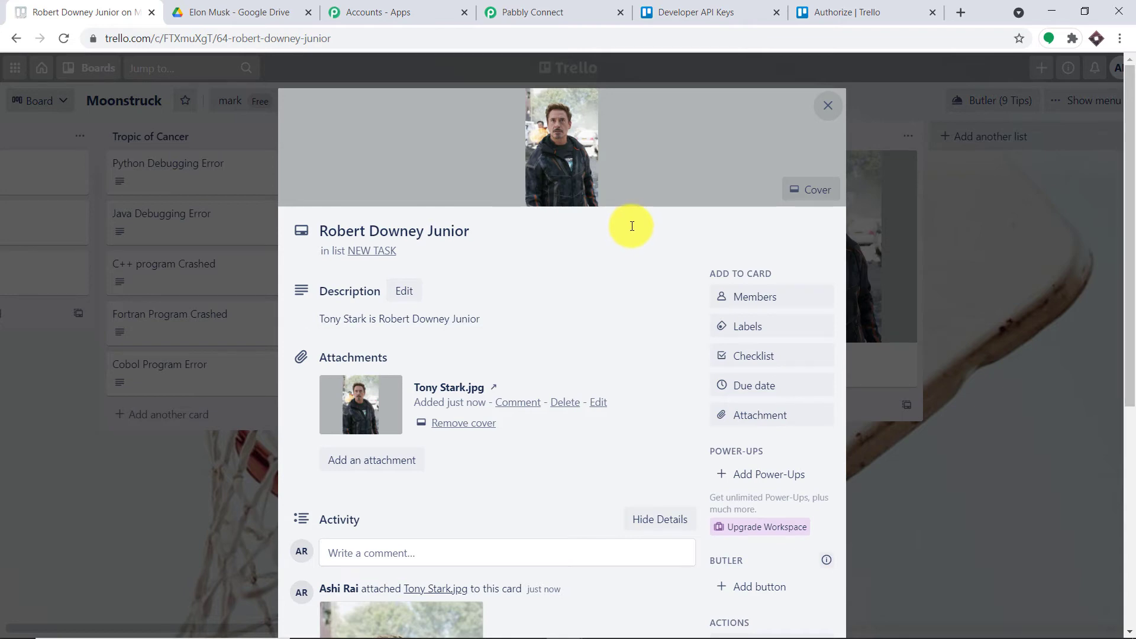
# Step: Compare the captured webhook response in Pabbly Connect with the description and attachment of the Trello card
pyautogui.click(570, 12)
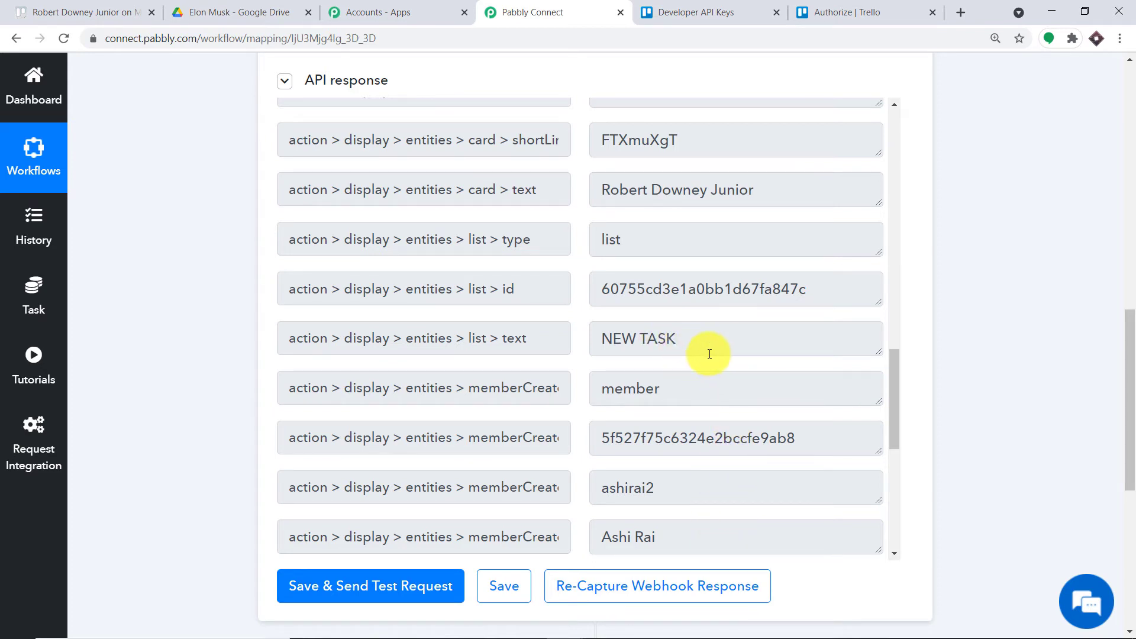
pyautogui.scroll(-1, 705, 354)
pyautogui.click(139, 12)
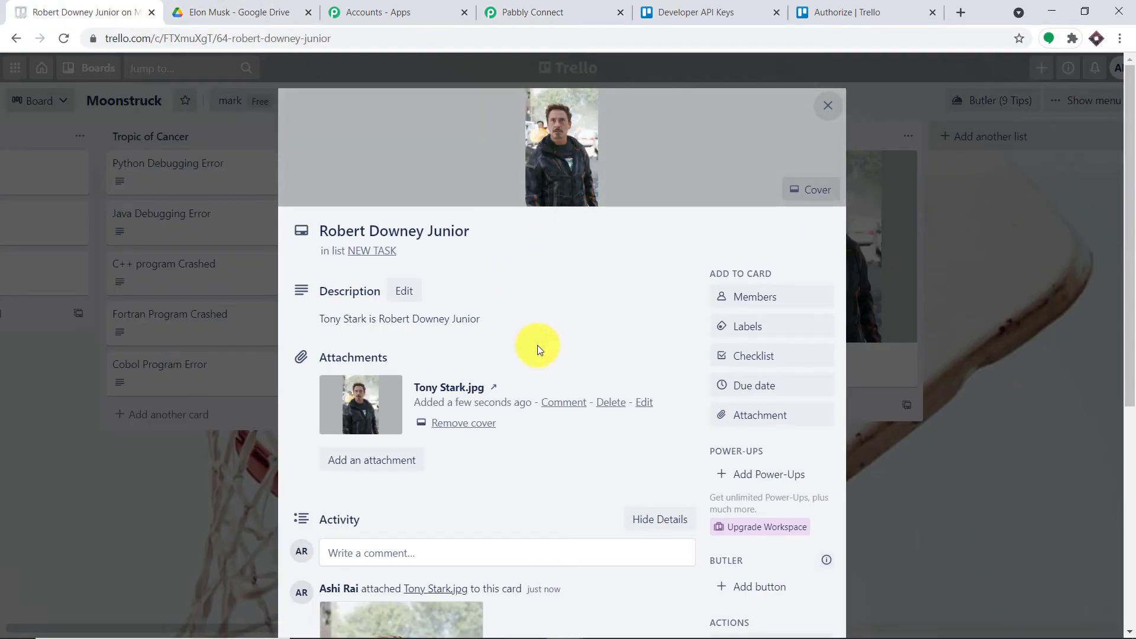
pyautogui.click(525, 18)
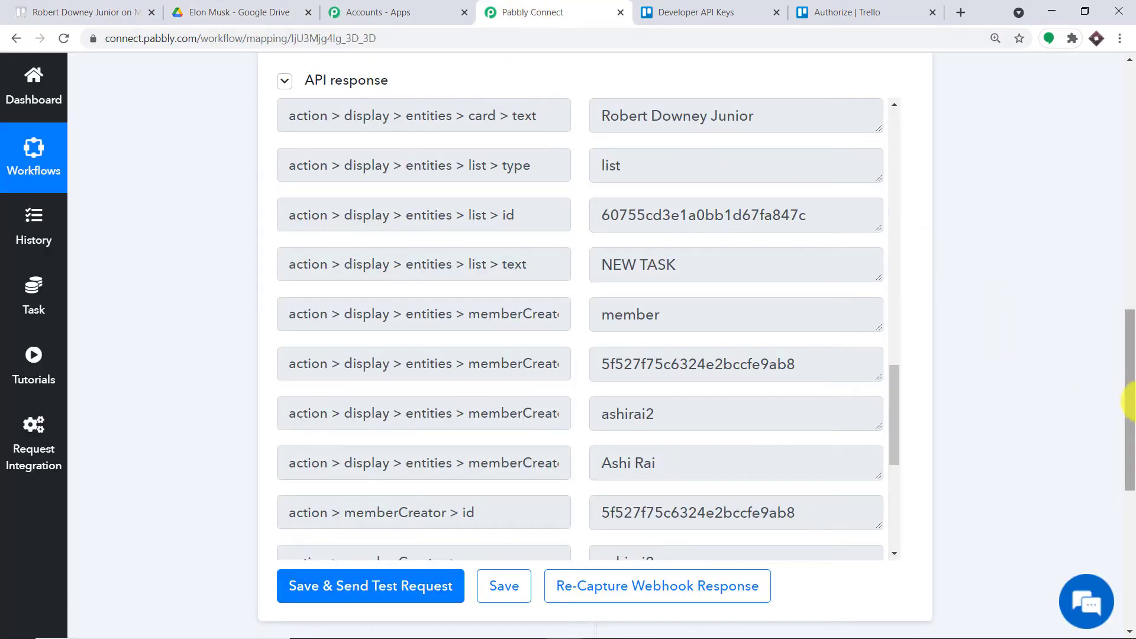
# Step: Add an action step after the trigger in the workflow and choose Trello as its app
pyautogui.moveTo(1128, 401); pyautogui.dragTo(1131, 551)
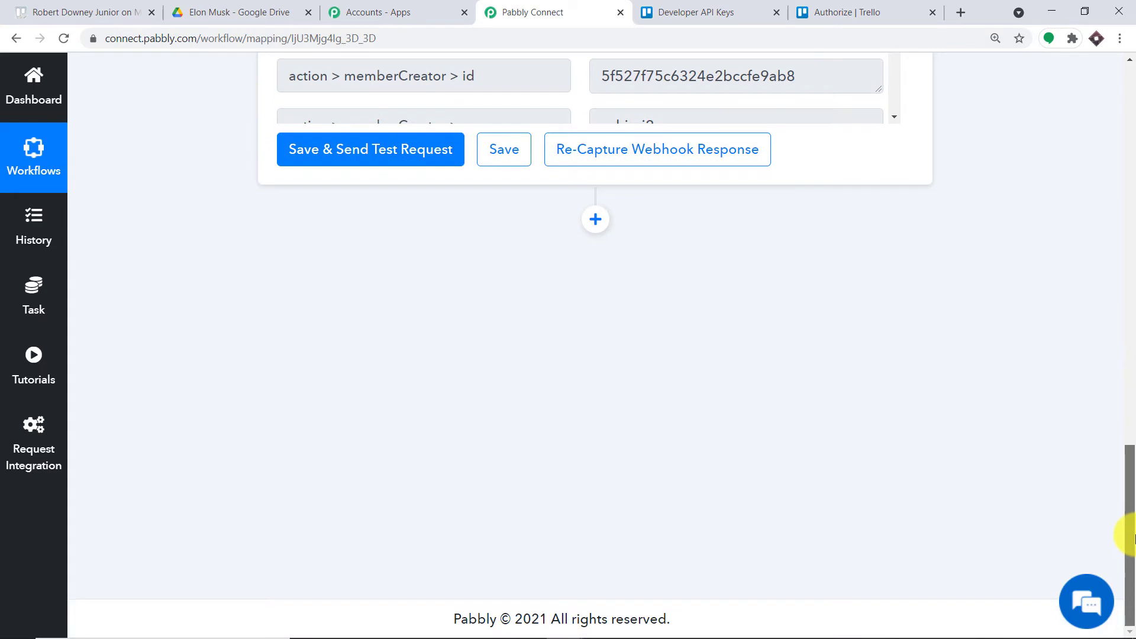
pyautogui.click(595, 221)
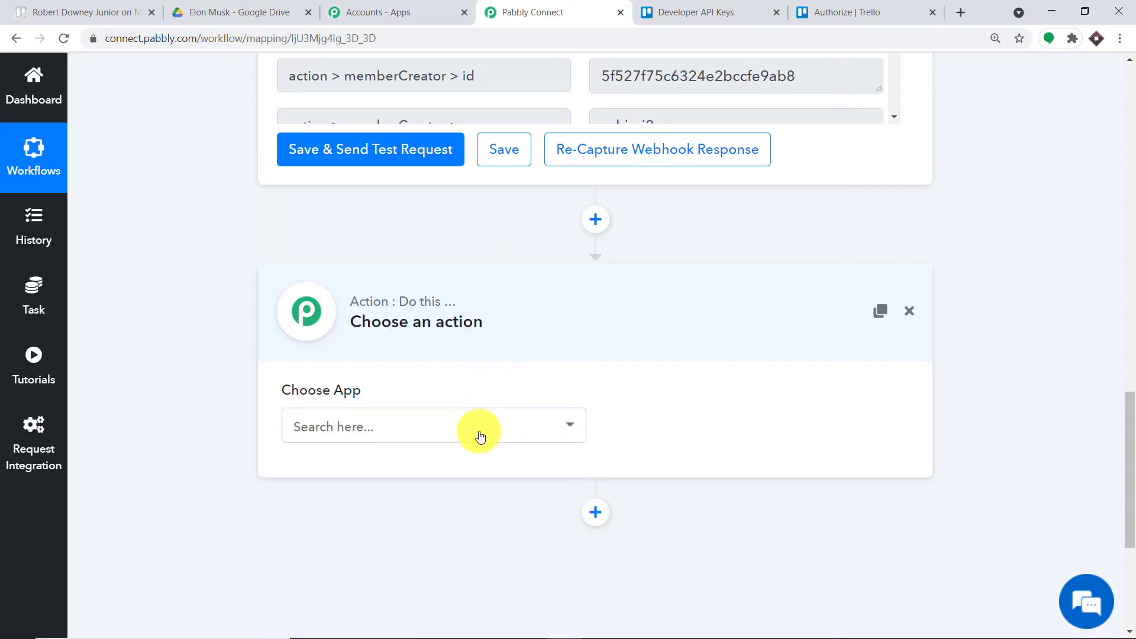
pyautogui.click(480, 437)
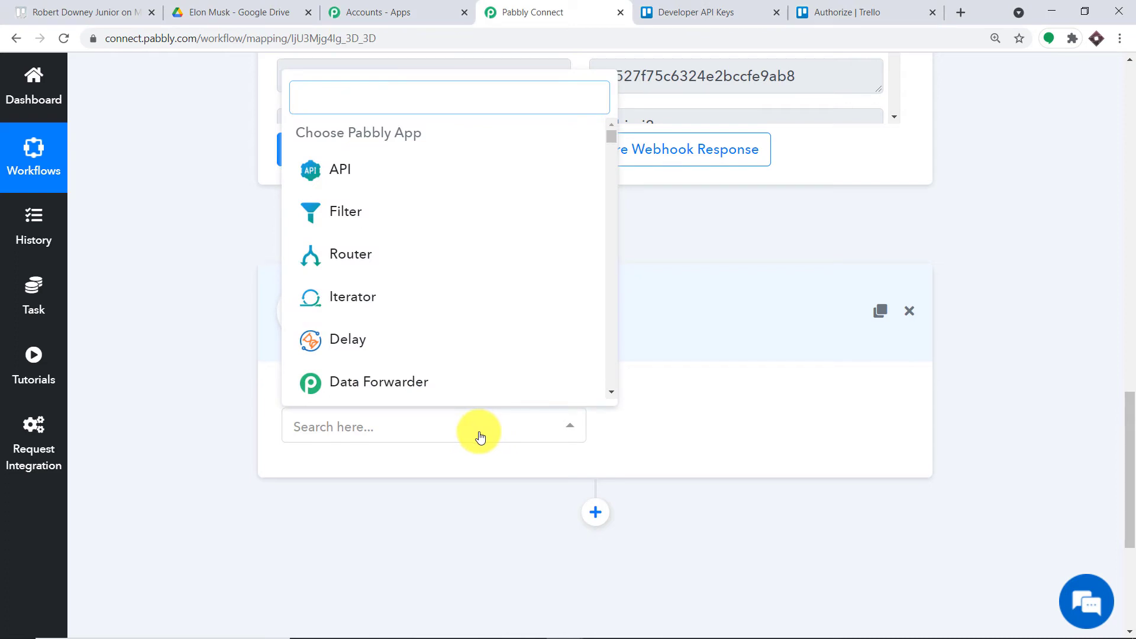
pyautogui.write('trello')
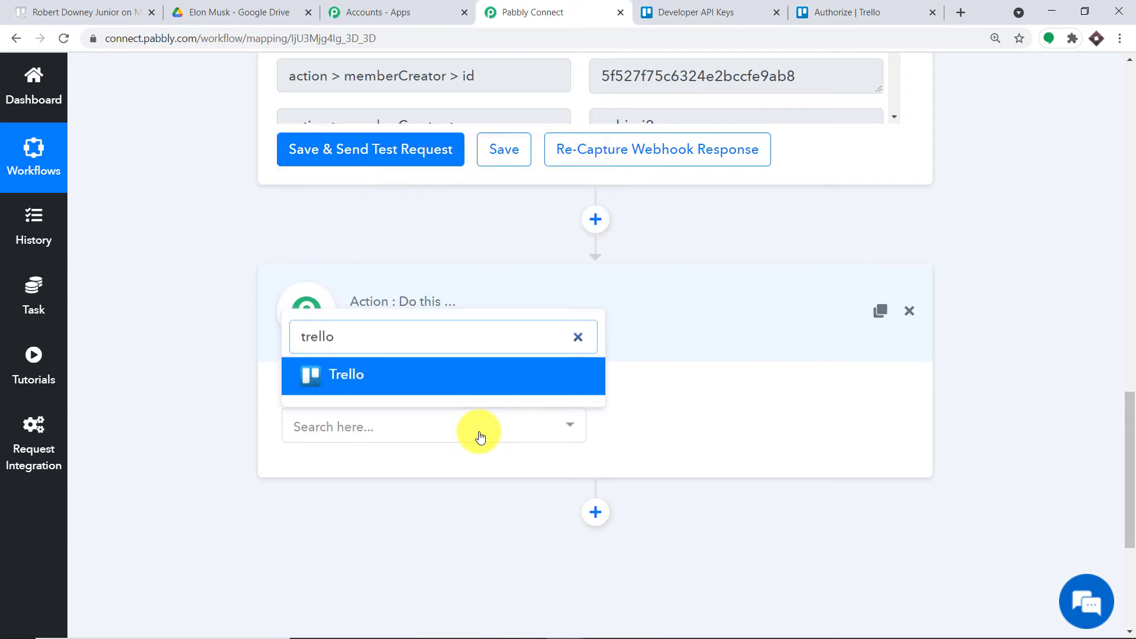
pyautogui.click(398, 376)
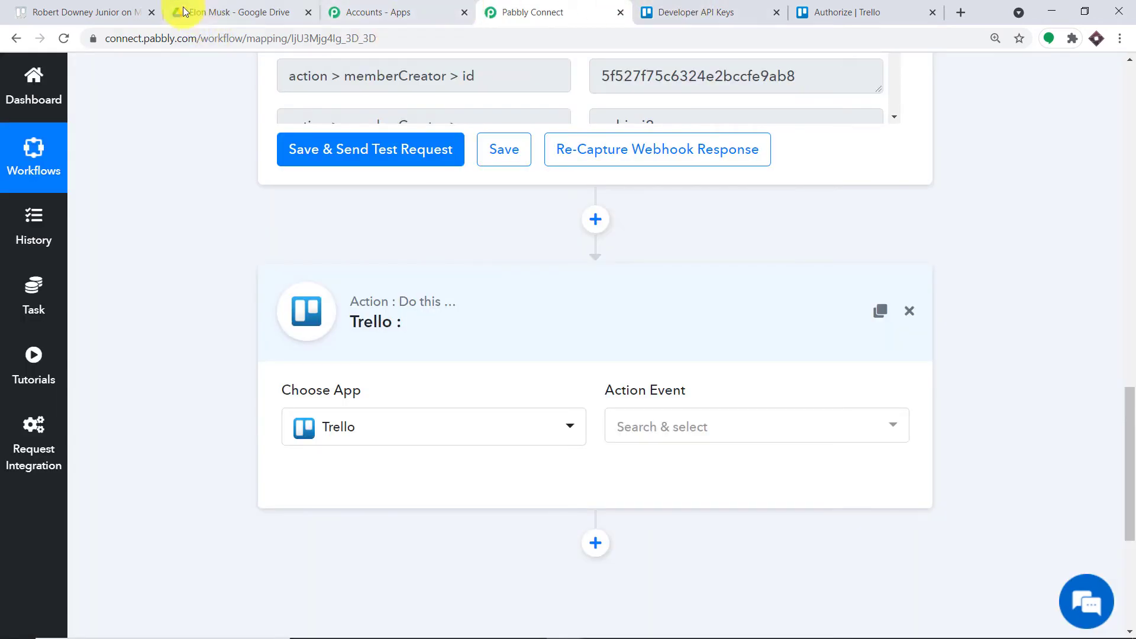
# Step: Check the card's attachment in Trello and set the Pabbly Connect action event to Get Card Details
pyautogui.click(131, 11)
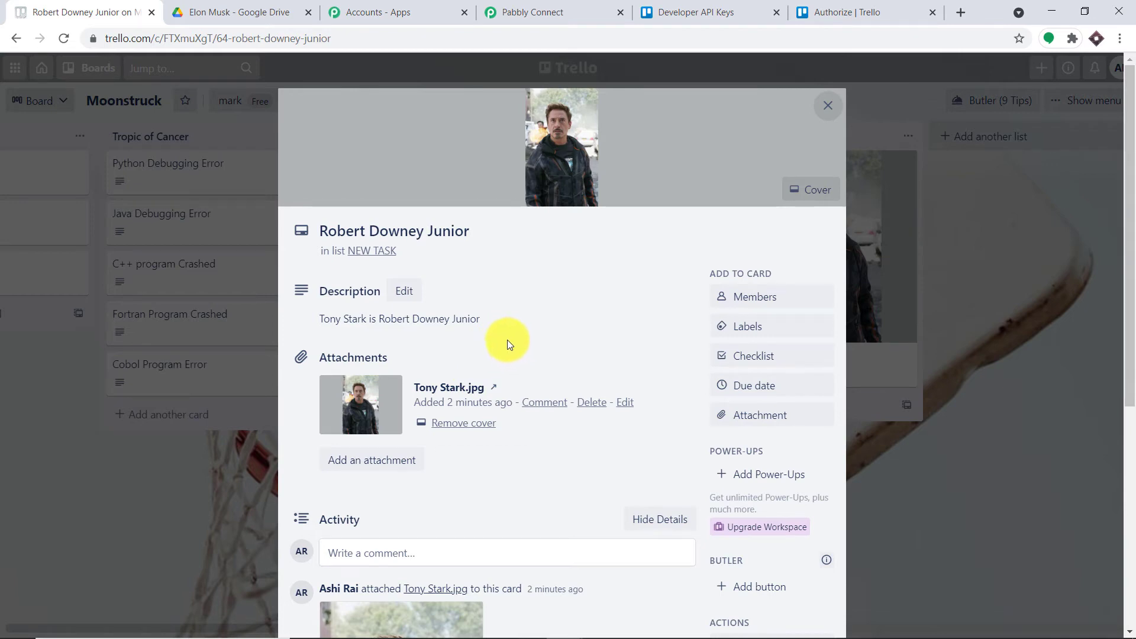
pyautogui.click(521, 12)
pyautogui.click(678, 423)
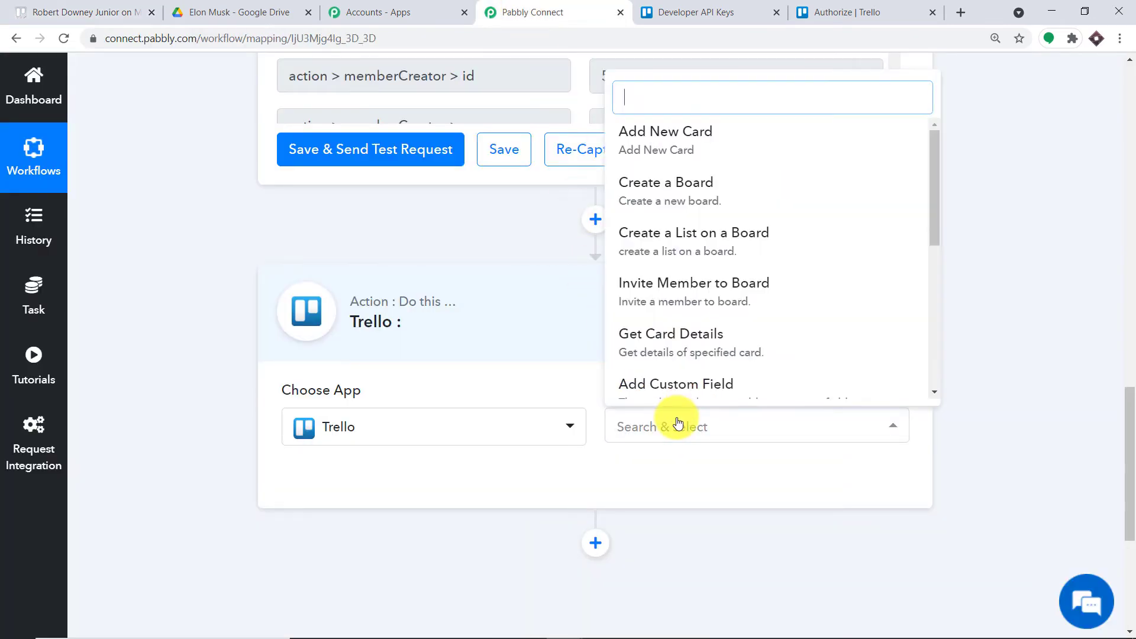
pyautogui.scroll(-5, 783, 219)
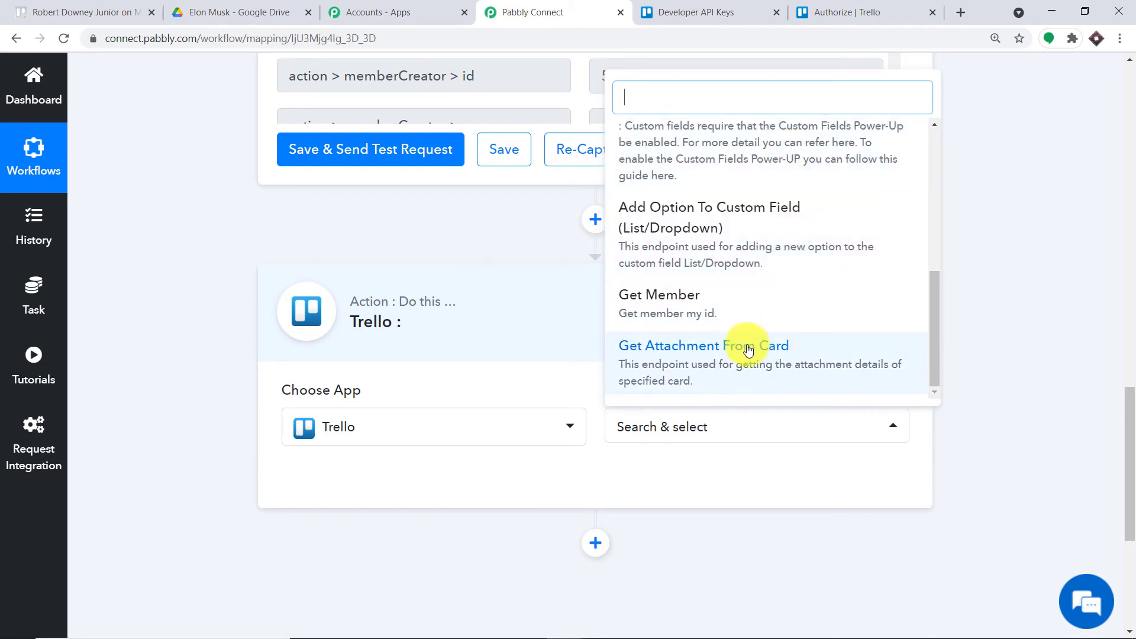
pyautogui.scroll(5, 748, 349)
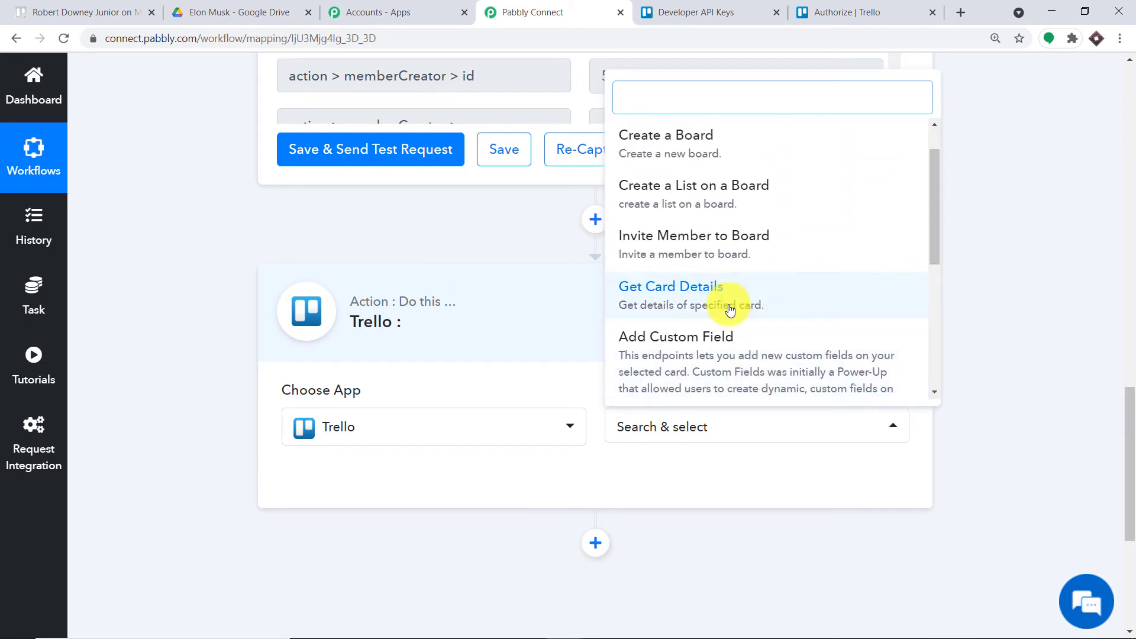
pyautogui.click(721, 291)
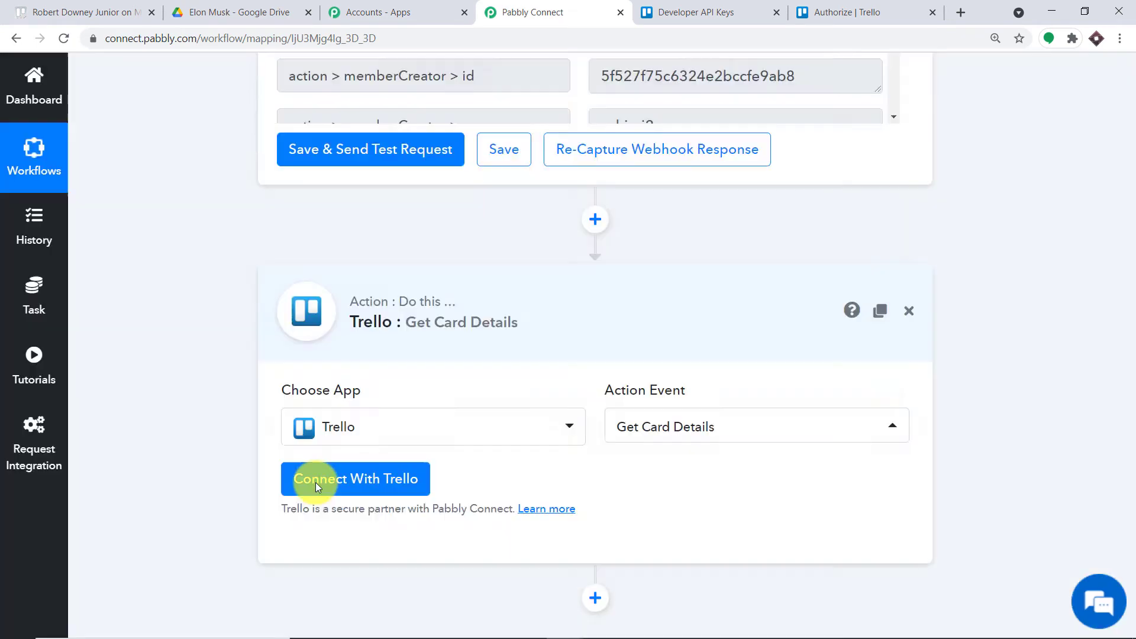
pyautogui.click(317, 487)
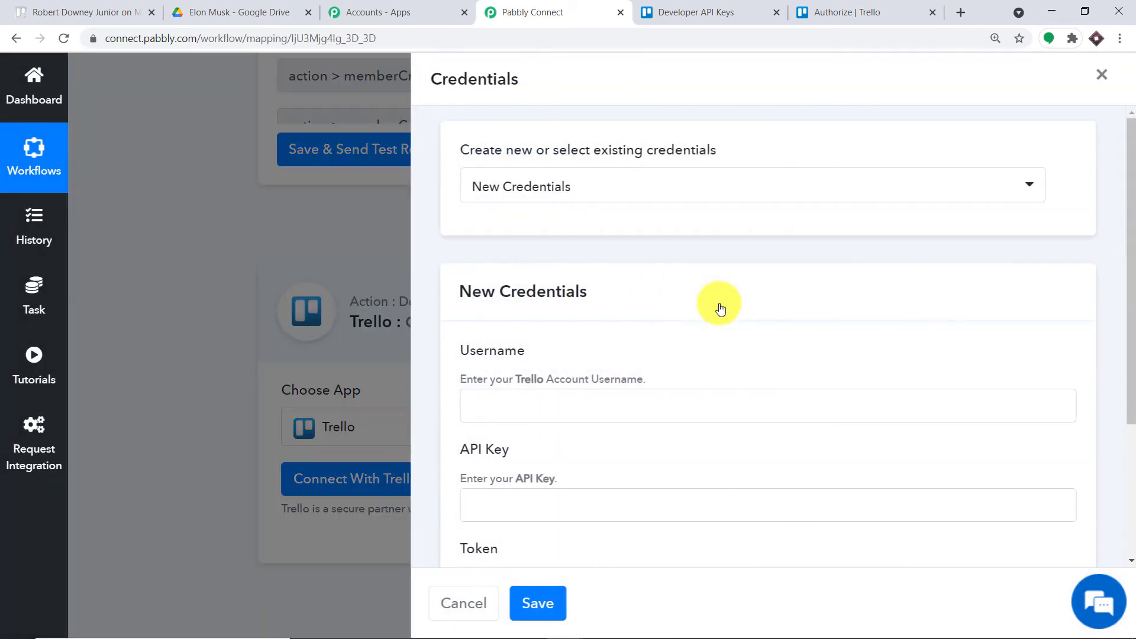
pyautogui.scroll(-1, 581, 289)
pyautogui.scroll(-2, 581, 288)
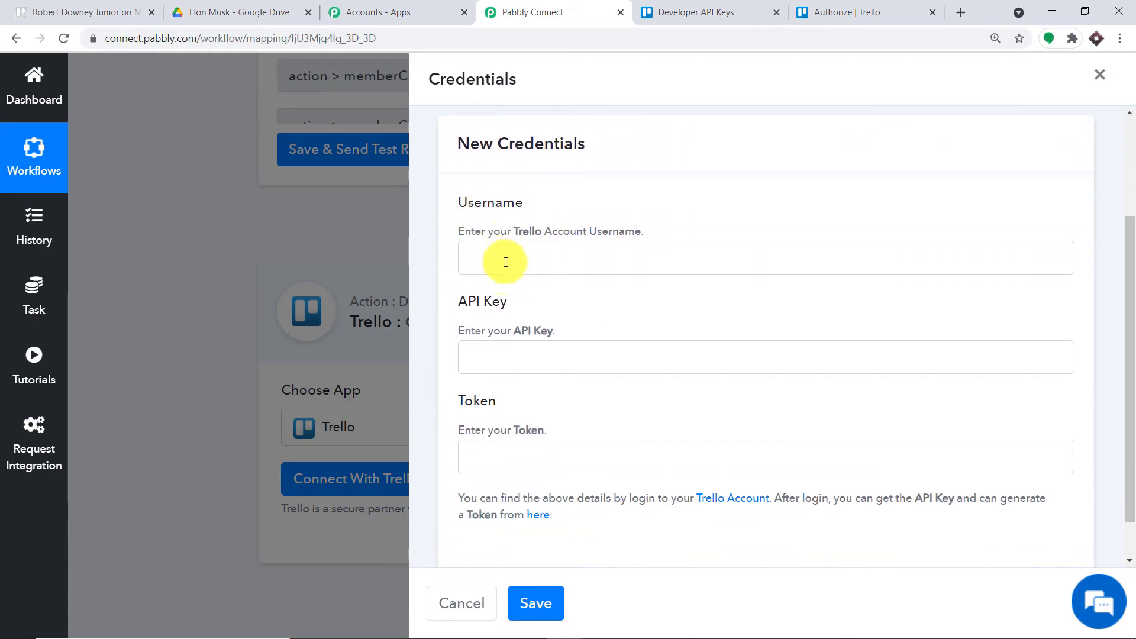
pyautogui.scroll(3, 672, 324)
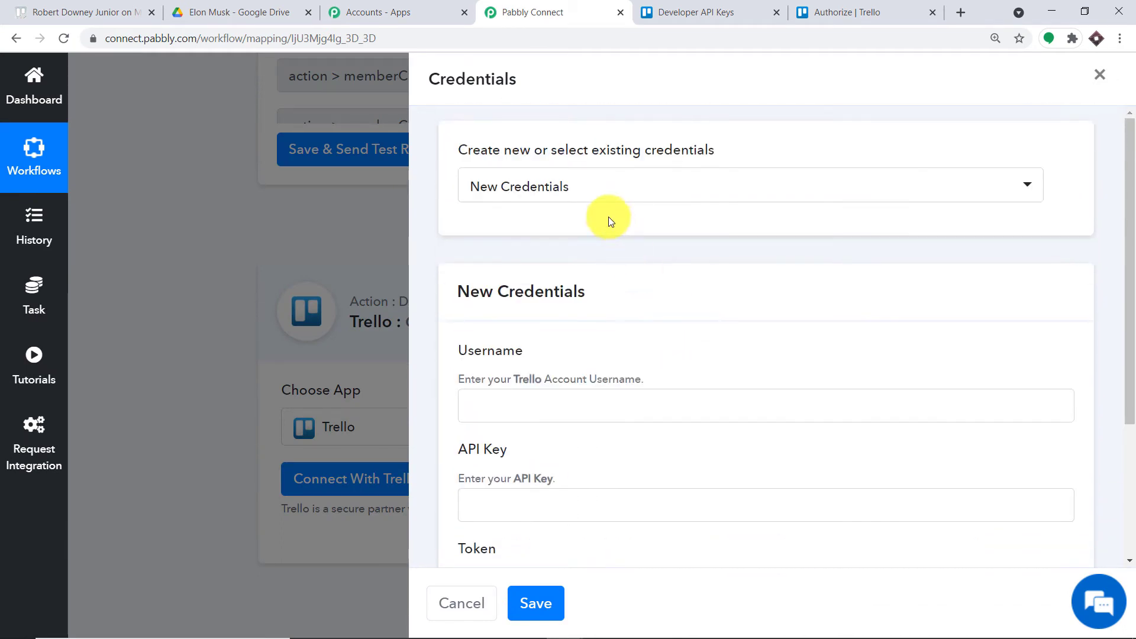
pyautogui.click(601, 189)
pyautogui.scroll(-15, 666, 300)
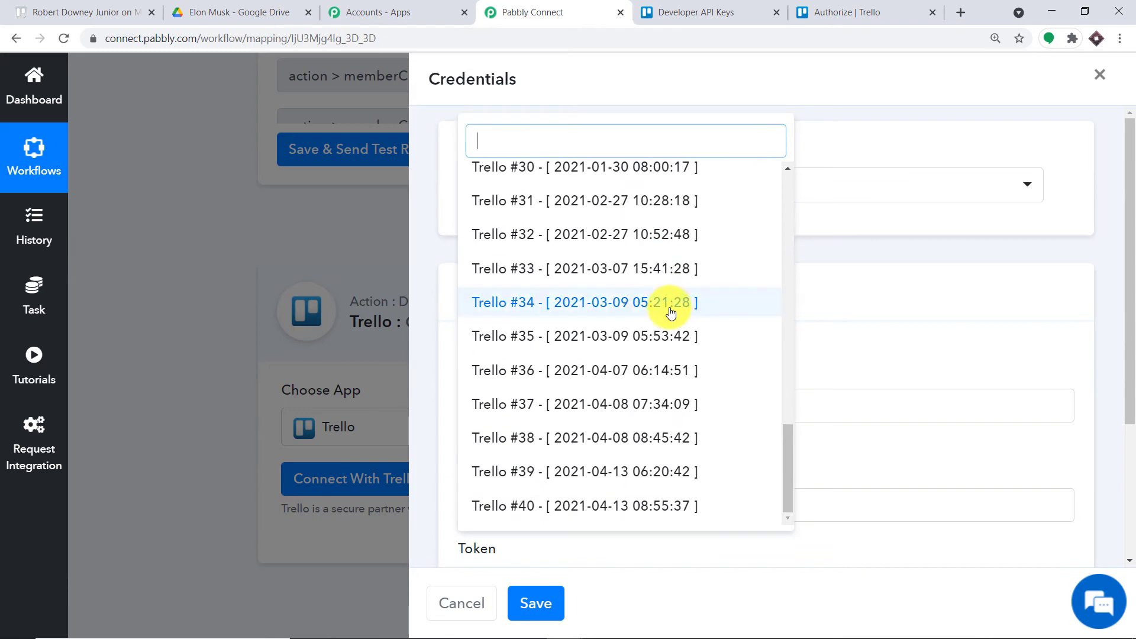
pyautogui.click(529, 507)
pyautogui.click(540, 602)
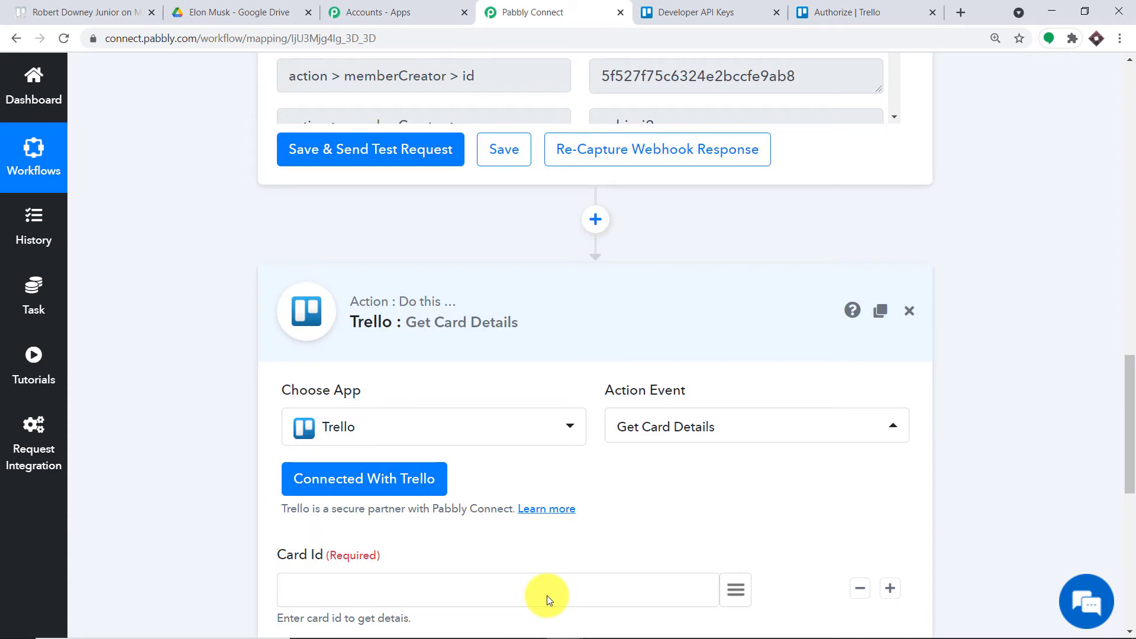
# Step: Find the action > data > card > id value in the API response of the New Card trigger
pyautogui.scroll(-4, 517, 571)
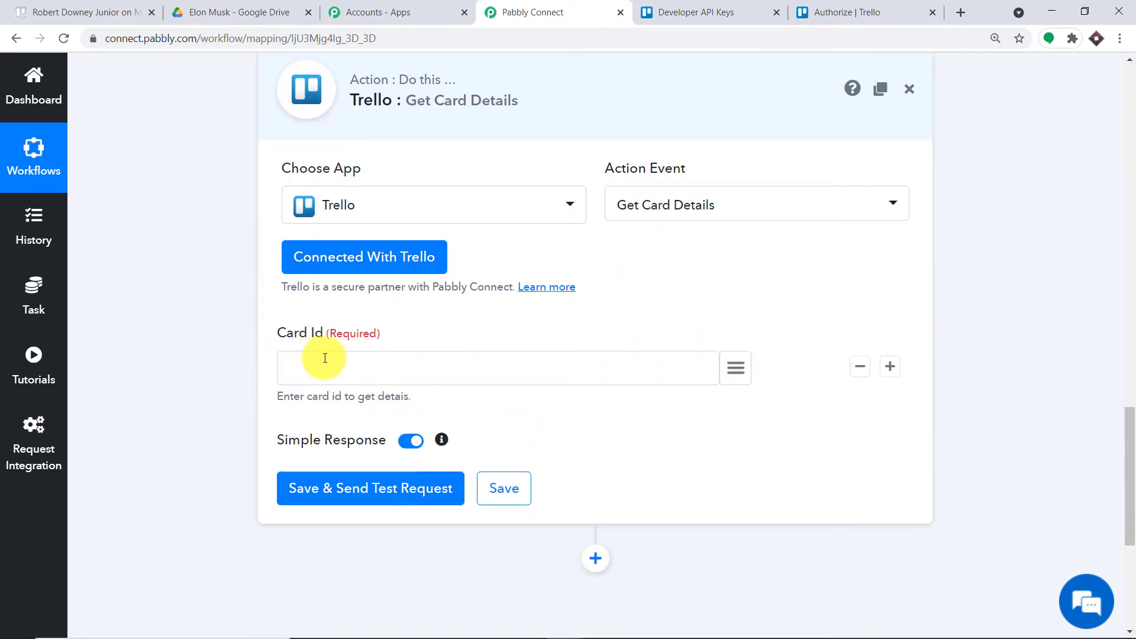
pyautogui.scroll(1, 515, 367)
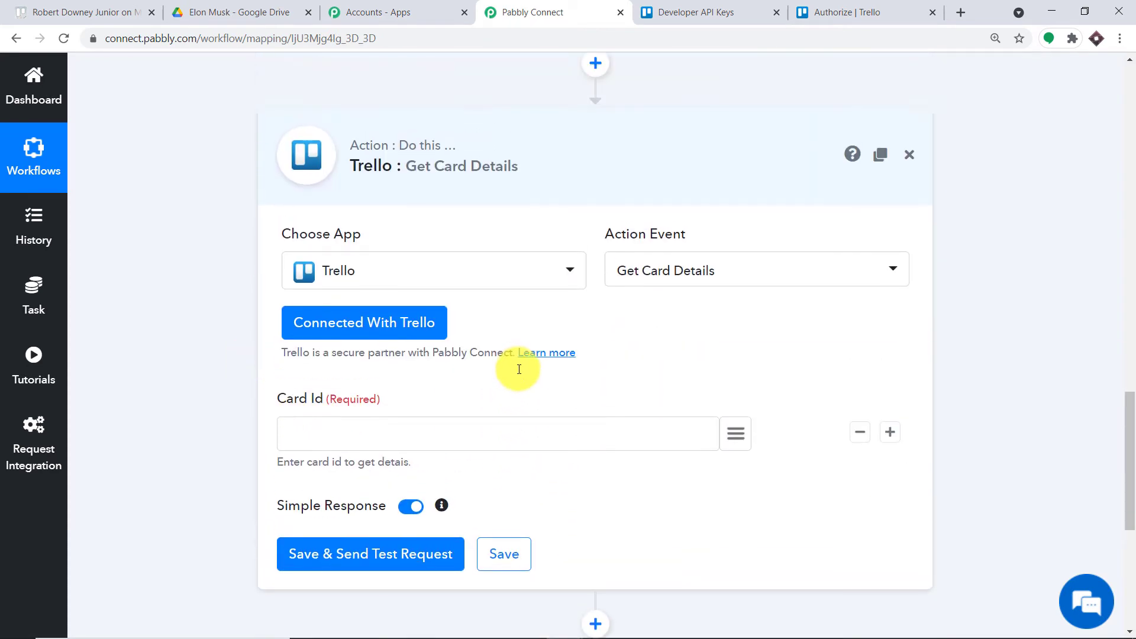
pyautogui.moveTo(1129, 408); pyautogui.dragTo(1131, 266)
pyautogui.moveTo(895, 395); pyautogui.dragTo(852, 183)
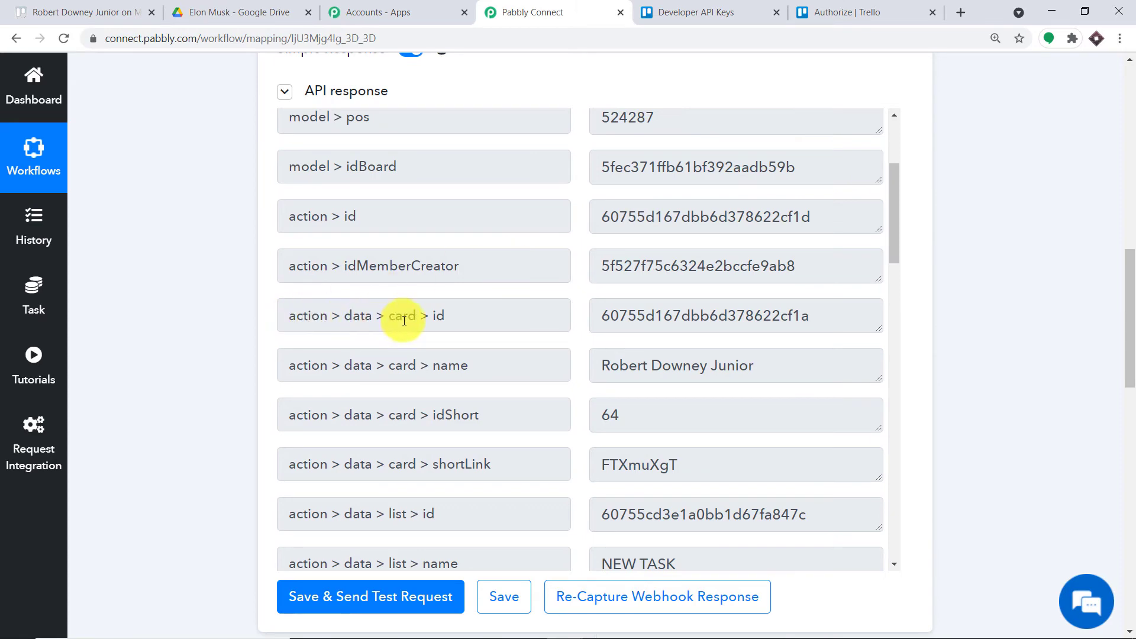
pyautogui.moveTo(806, 314); pyautogui.dragTo(602, 304)
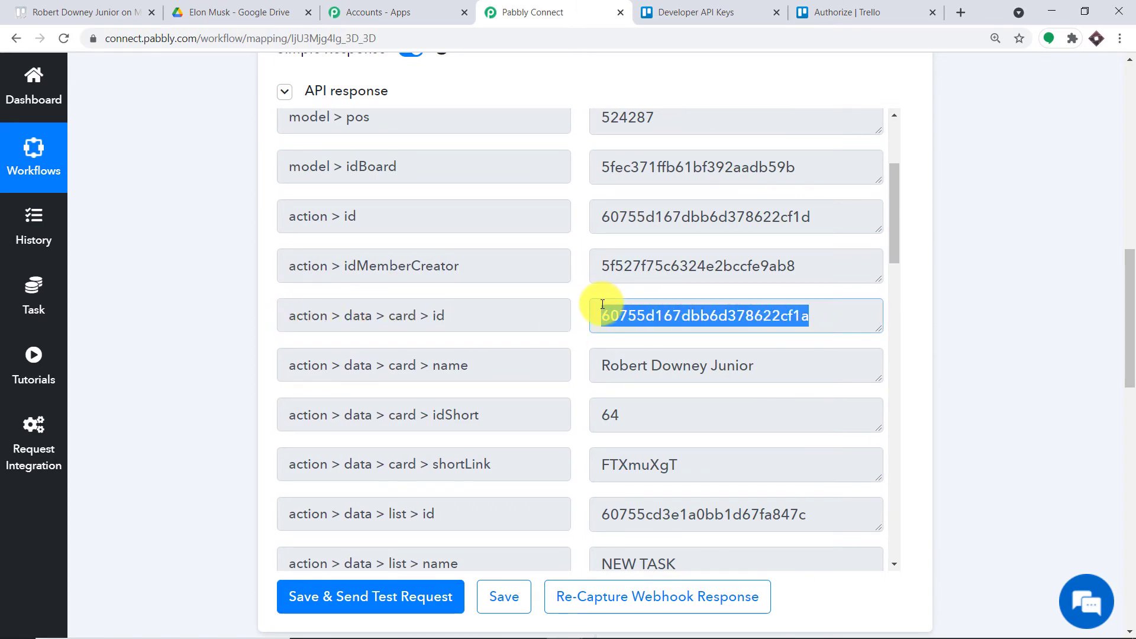
pyautogui.rightClick(602, 305)
# Step: Map the required Card Id to action > data > card > id from Trello: New Card, and save and send a test request
pyautogui.moveTo(1131, 274); pyautogui.dragTo(1131, 424)
pyautogui.scroll(-2, 641, 372)
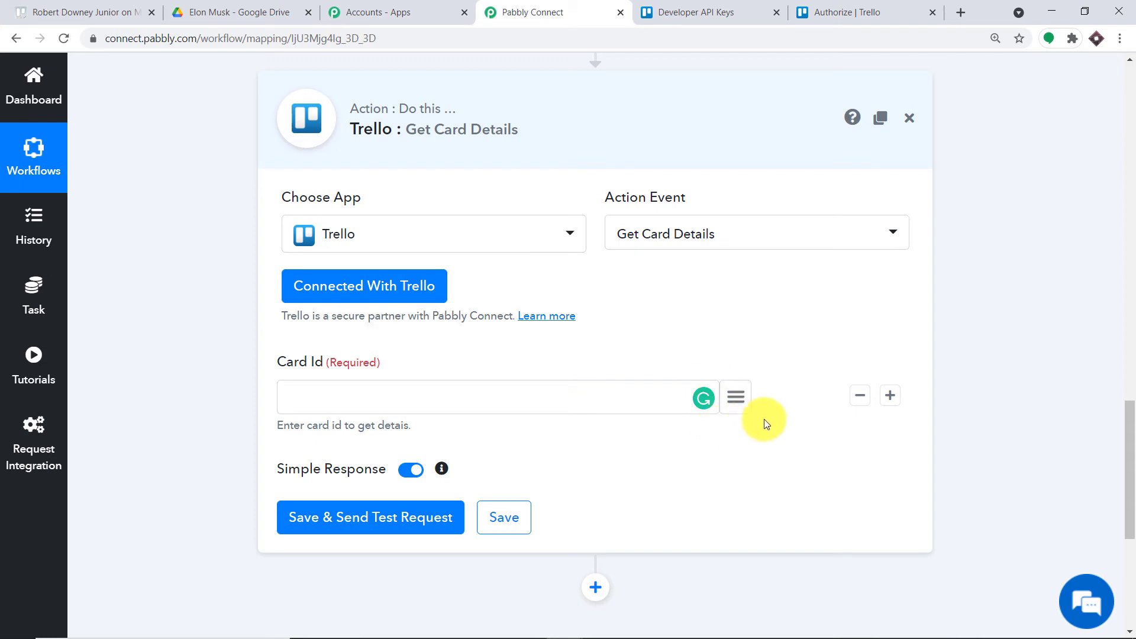
pyautogui.click(733, 399)
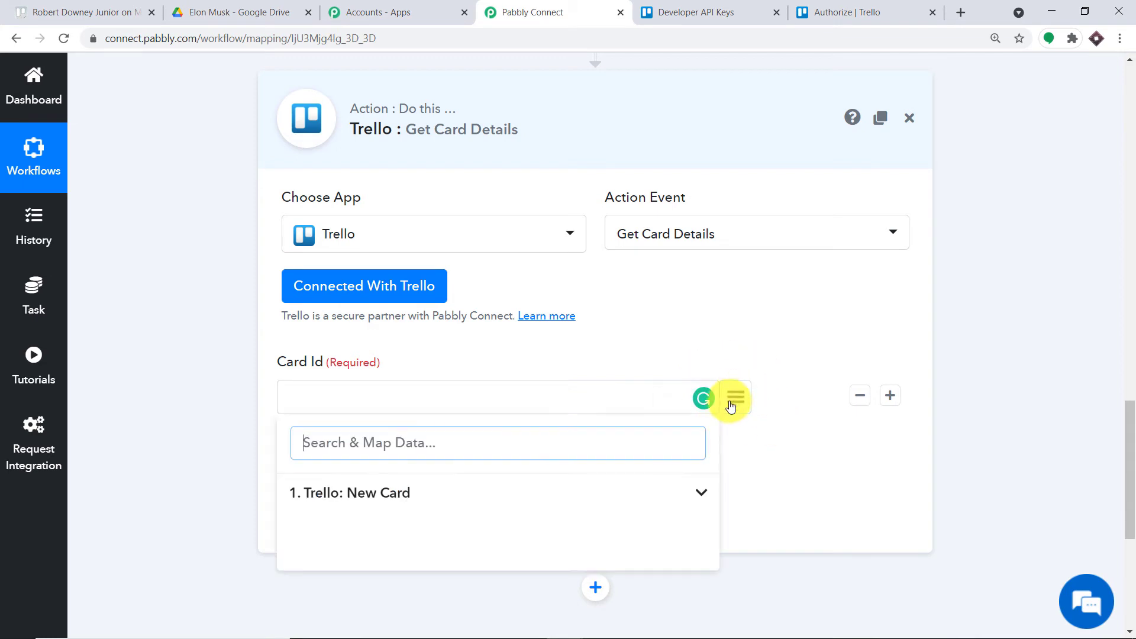
pyautogui.click(395, 496)
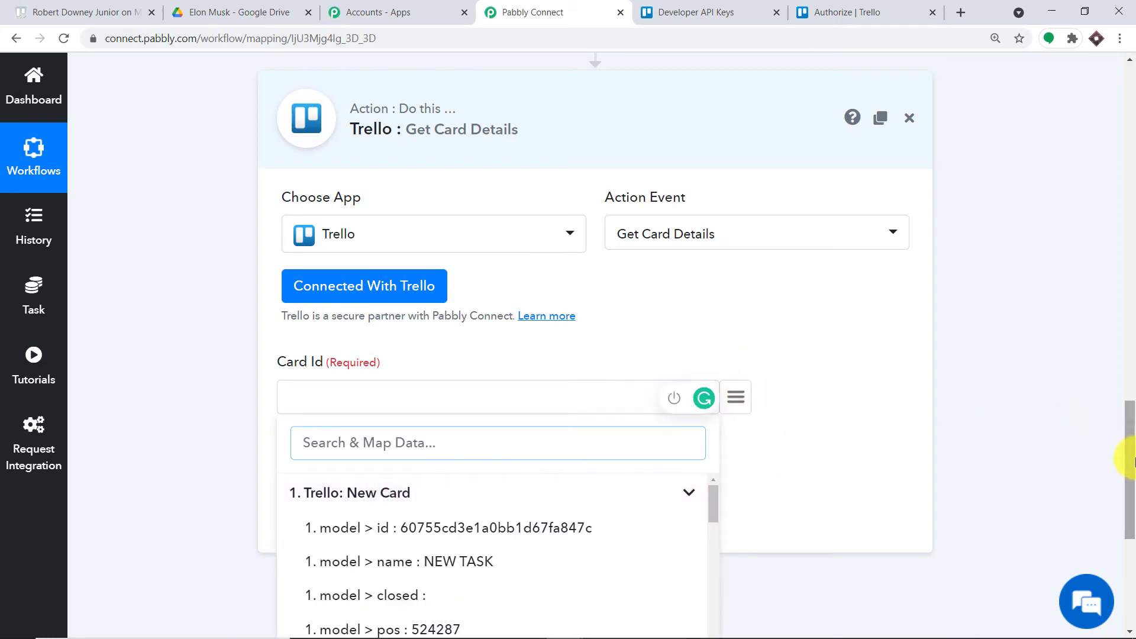
pyautogui.scroll(-3, 1126, 456)
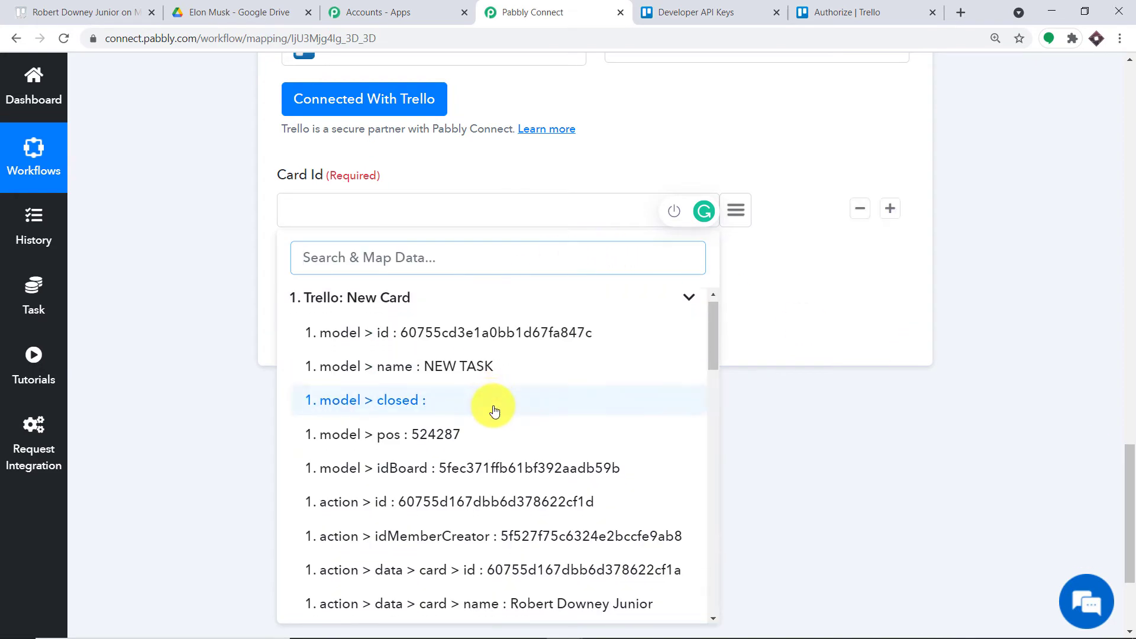
pyautogui.scroll(-4, 496, 408)
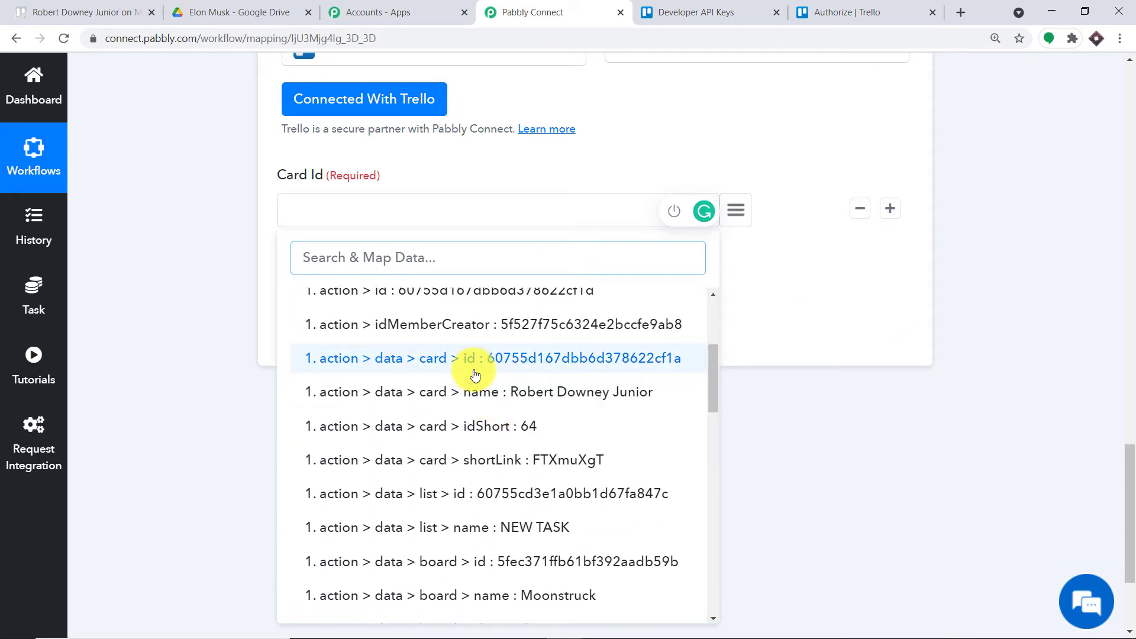
pyautogui.click(471, 365)
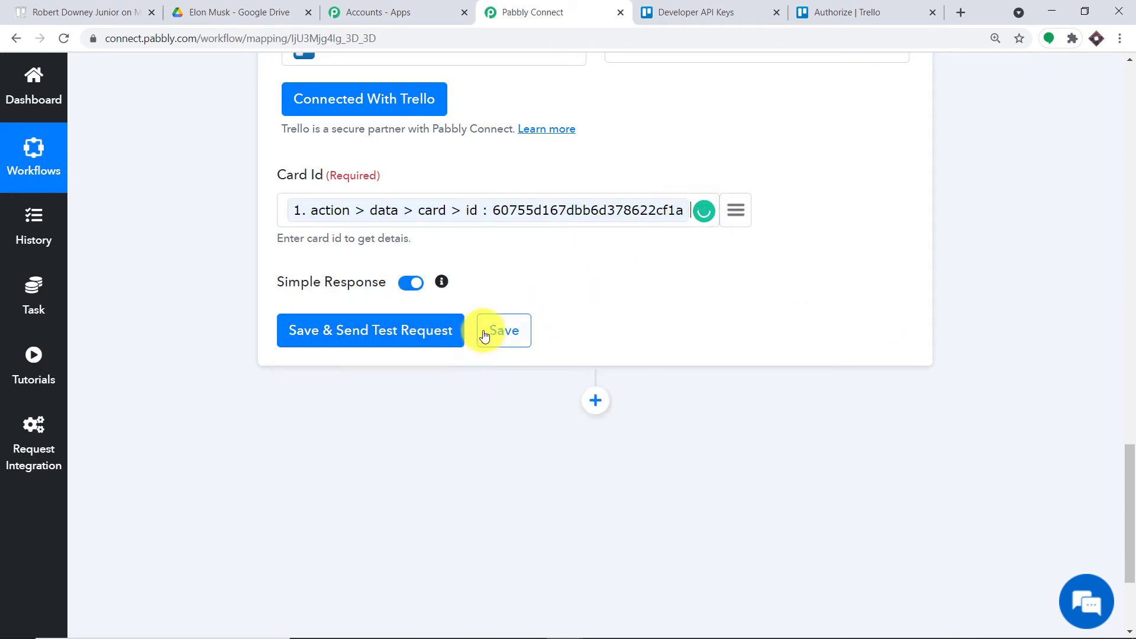
pyautogui.click(319, 342)
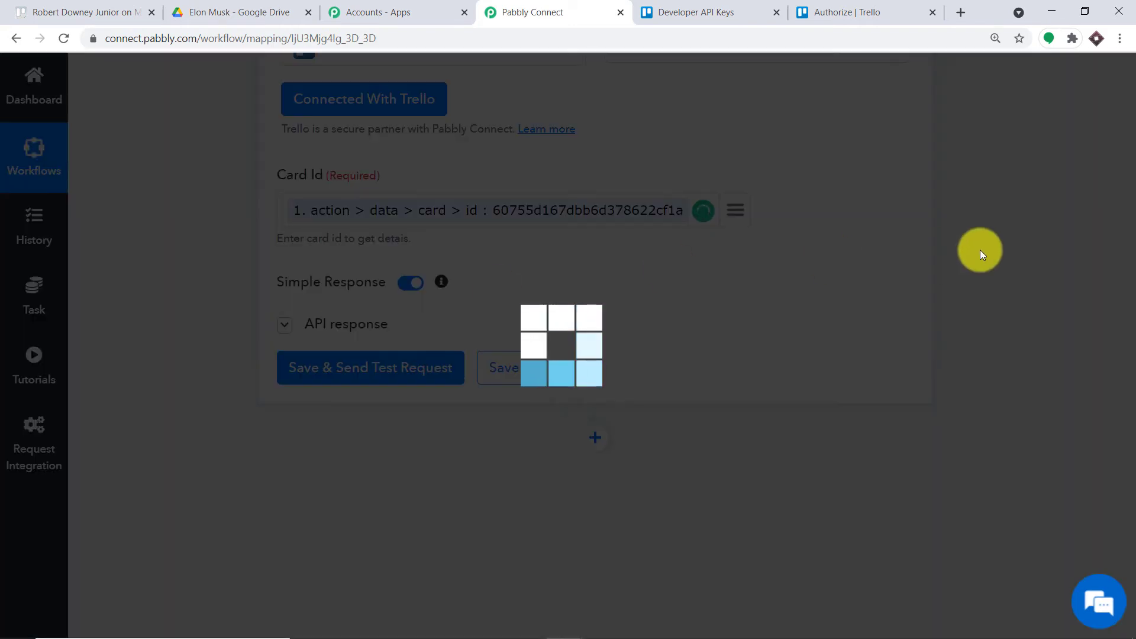
# Step: Compare the desc value in the Get Card Details response with the description on the Trello card
pyautogui.scroll(-3, 944, 336)
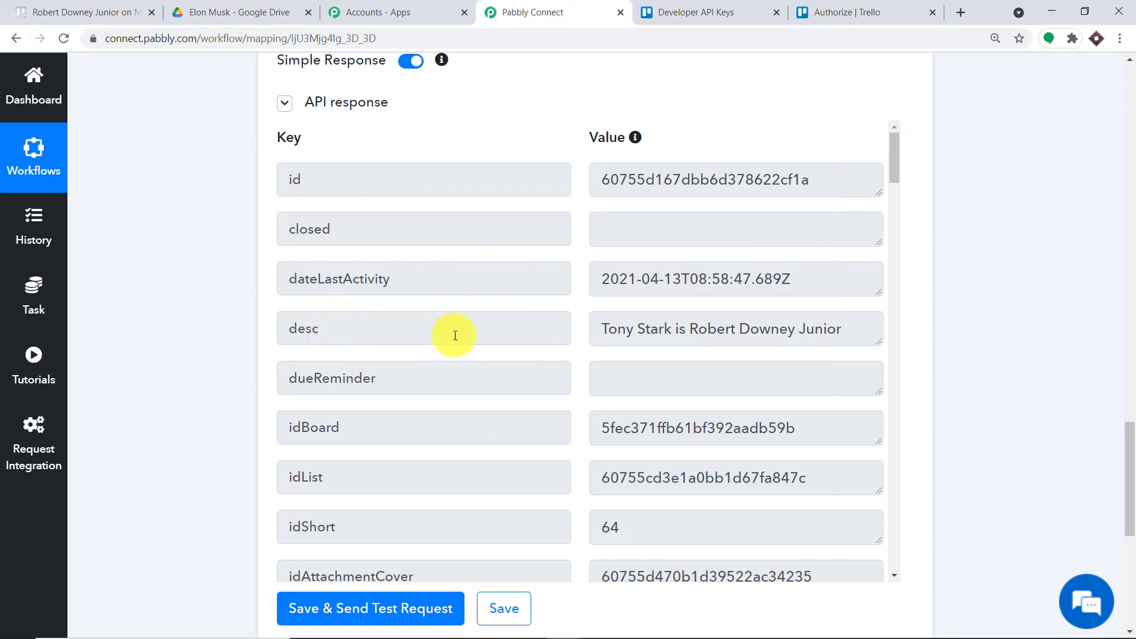
pyautogui.moveTo(602, 331); pyautogui.dragTo(834, 334)
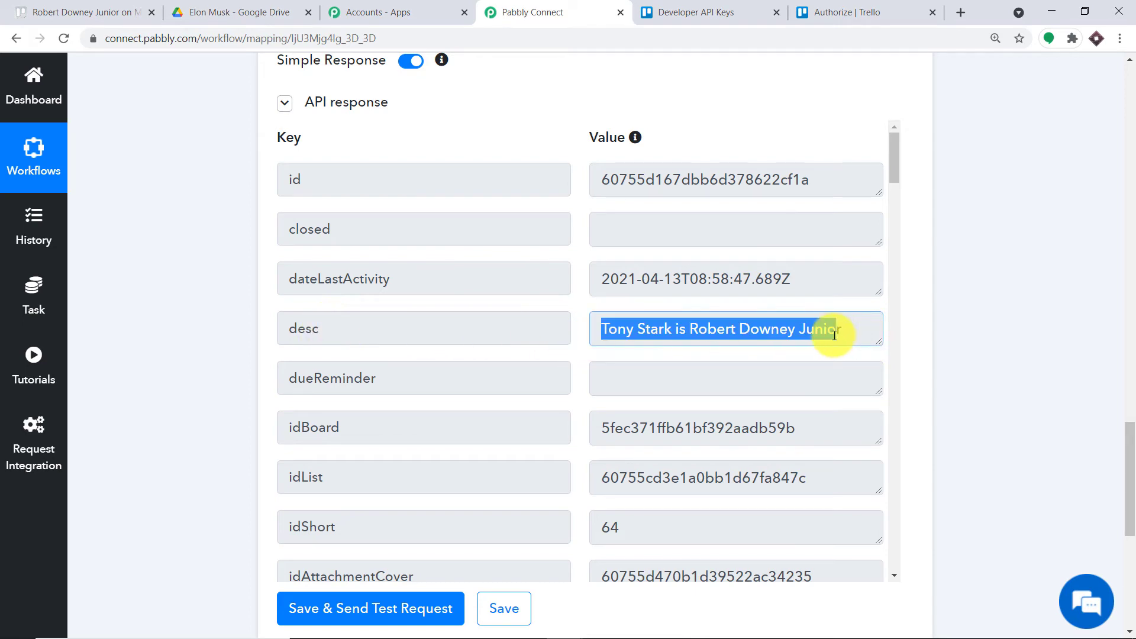
pyautogui.click(32, 5)
pyautogui.moveTo(321, 318); pyautogui.dragTo(475, 325)
pyautogui.click(585, 11)
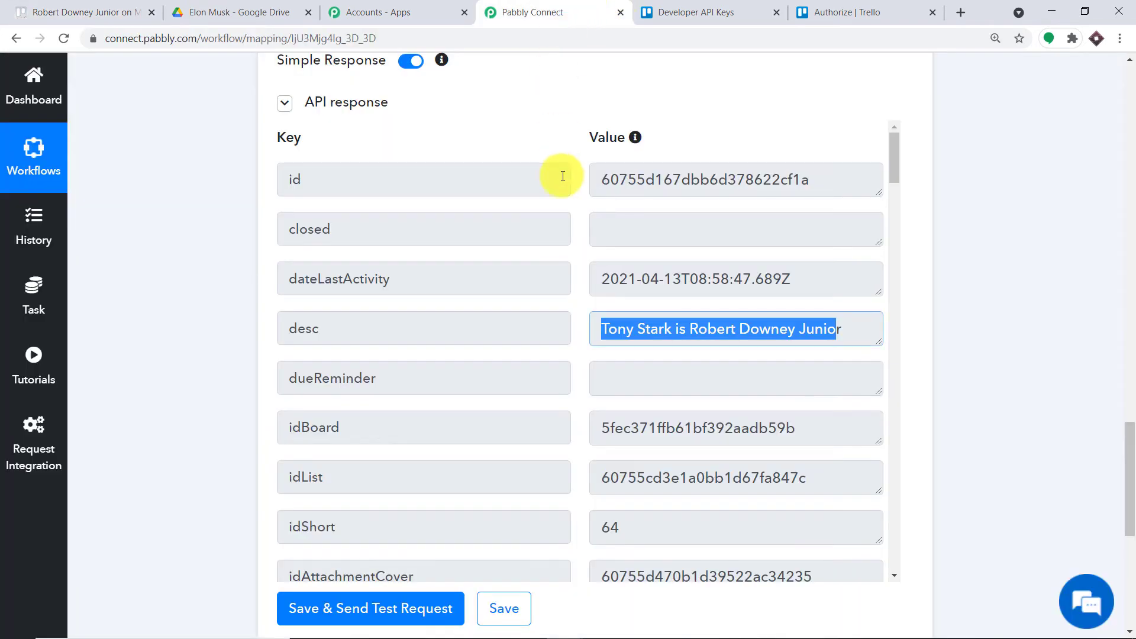
# Step: Locate the cover > scaled > 4 > url entry in the Get Card Details response, enlarge its value box and copy the full URL
pyautogui.scroll(-14, 641, 262)
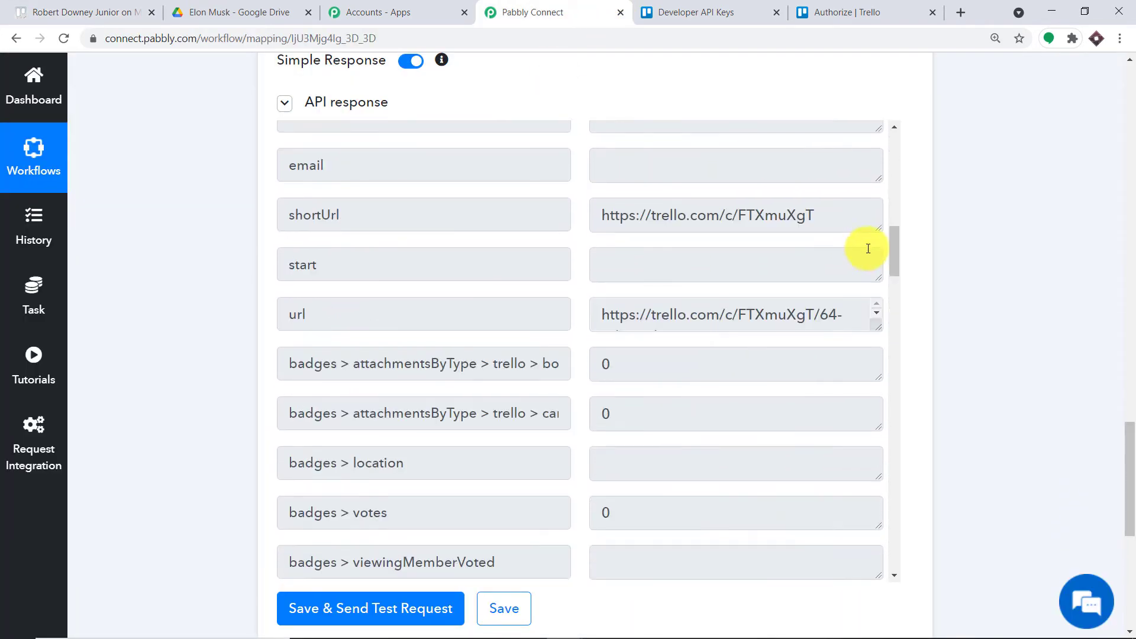
pyautogui.moveTo(901, 251); pyautogui.dragTo(909, 560)
pyautogui.scroll(3, 540, 292)
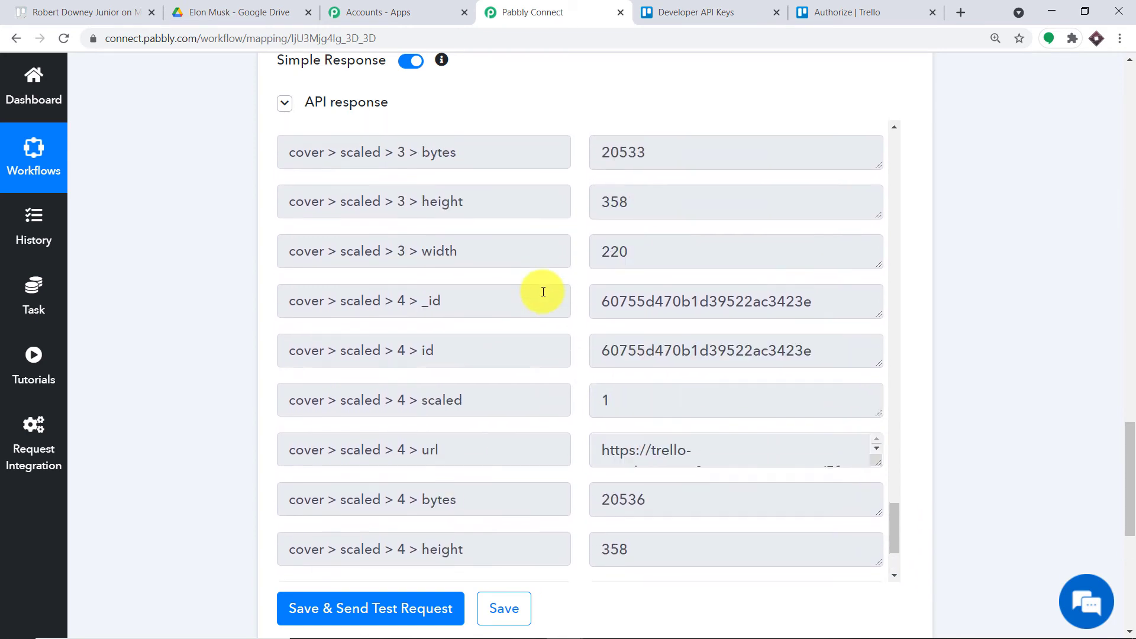
pyautogui.scroll(-3, 545, 294)
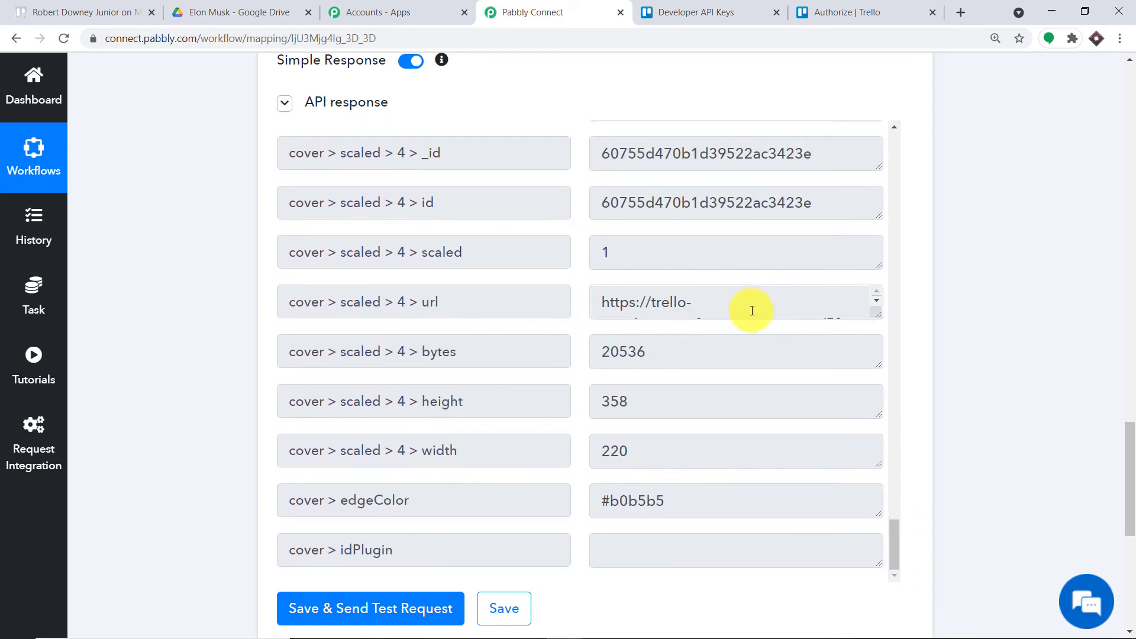
pyautogui.scroll(-1, 866, 285)
pyautogui.moveTo(881, 241); pyautogui.dragTo(890, 418)
pyautogui.moveTo(822, 324); pyautogui.dragTo(561, 236)
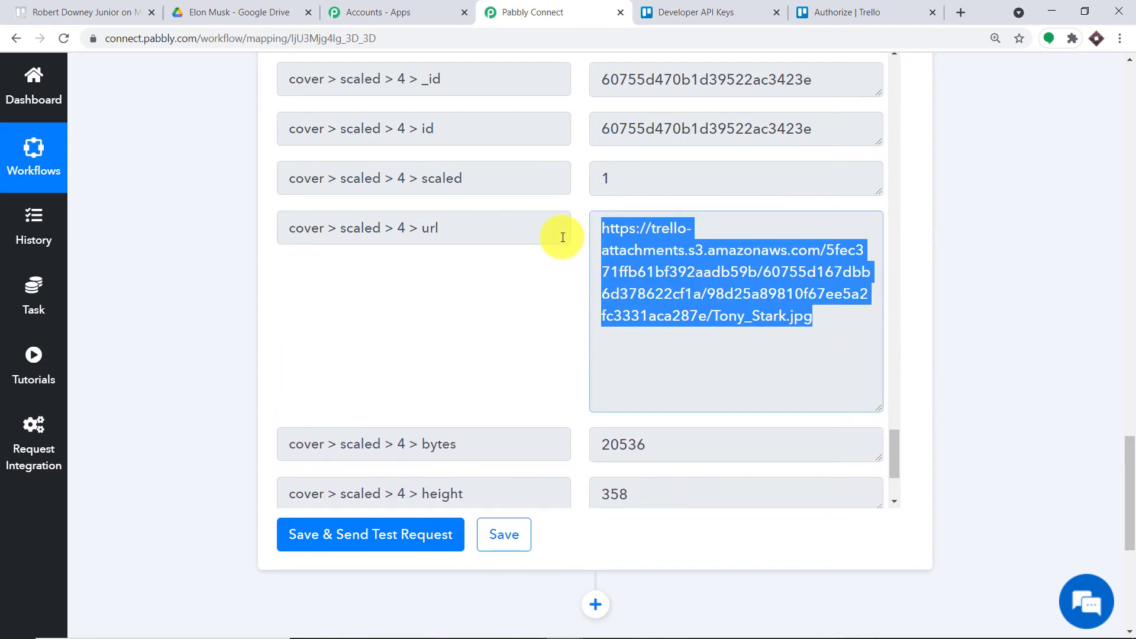
pyautogui.rightClick(652, 270)
pyautogui.click(662, 265)
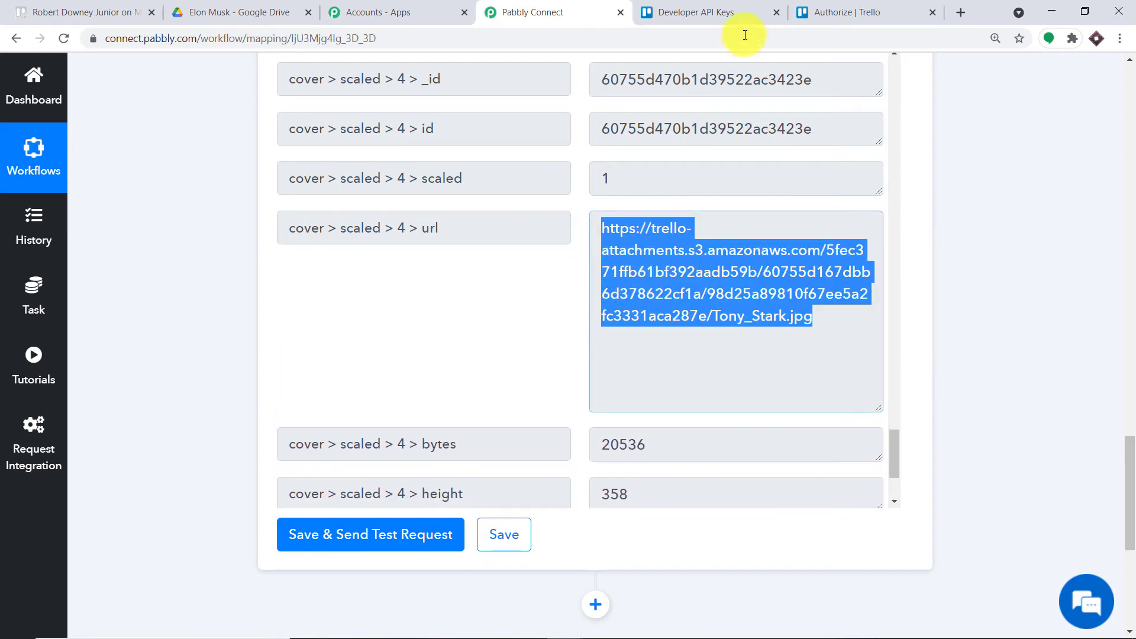
# Step: Open the copied attachment URL in a new browser tab to check the image, and return to the Pabbly Connect workflow
pyautogui.click(962, 11)
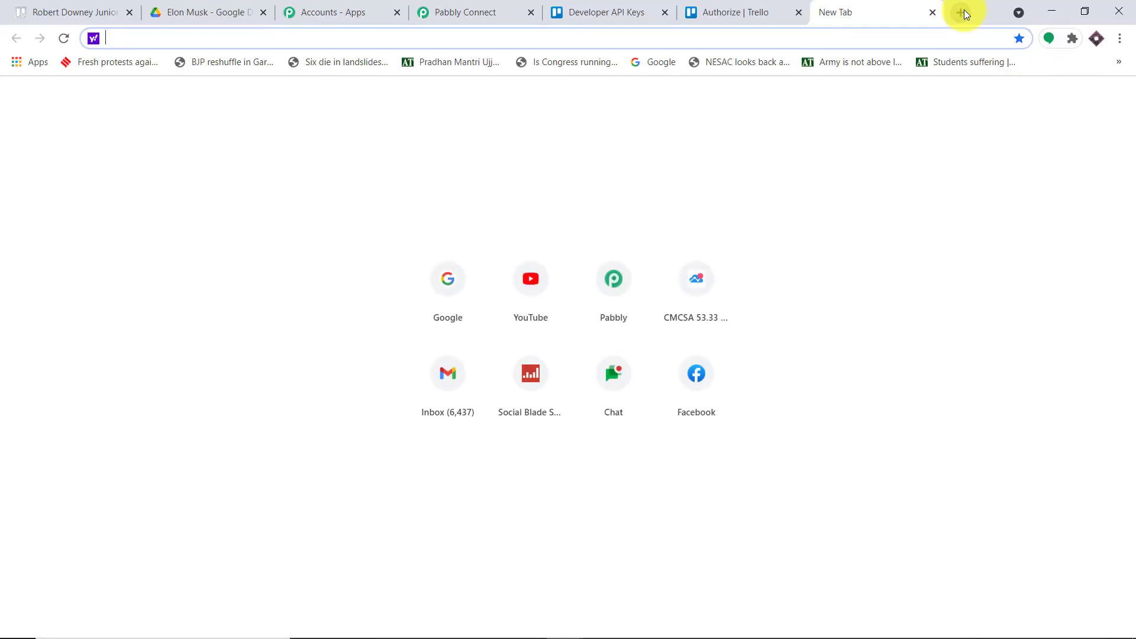
pyautogui.hotkey('ctrl', 'v')
pyautogui.press('Return')
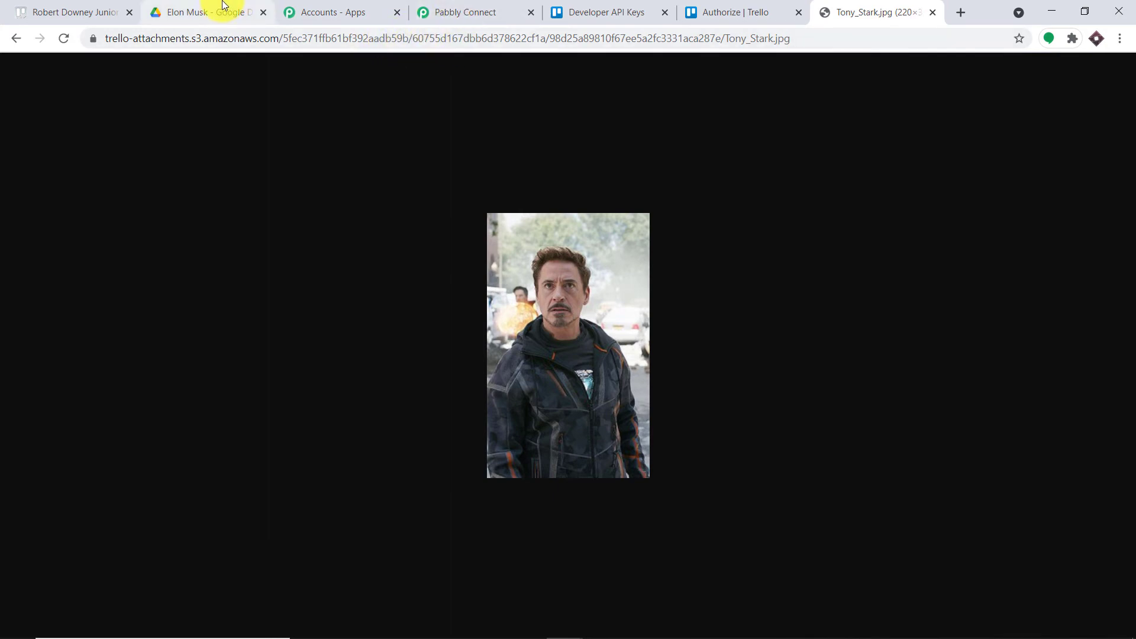
pyautogui.click(476, 13)
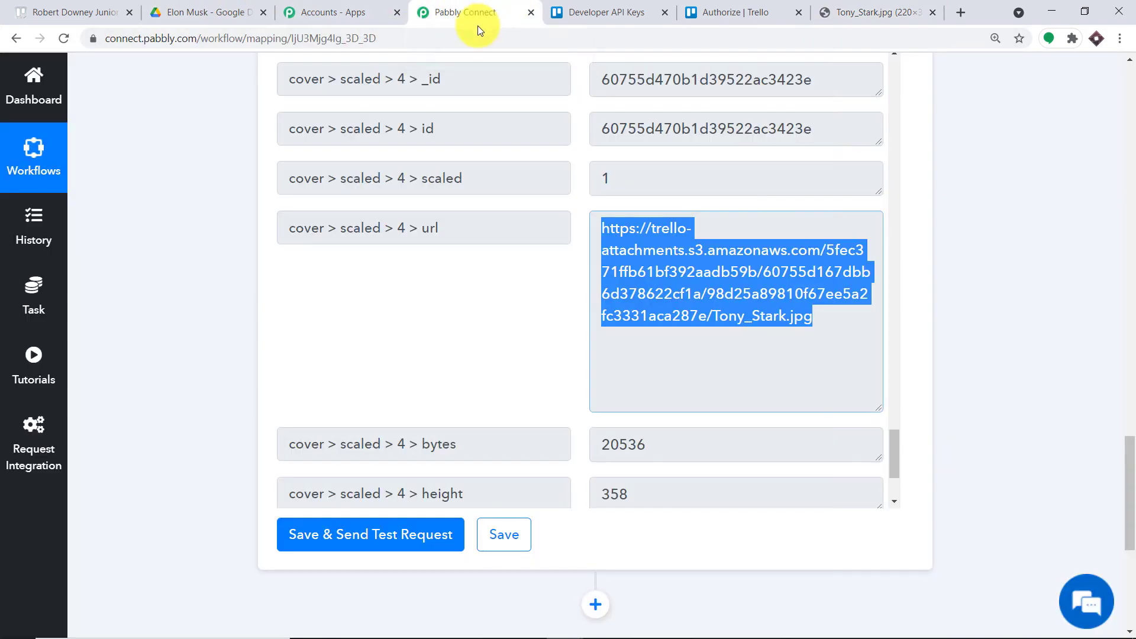
# Step: Add an action step after Get Card Details in the workflow and choose Google Drive as its app
pyautogui.click(1034, 271)
pyautogui.moveTo(1128, 469); pyautogui.dragTo(1132, 551)
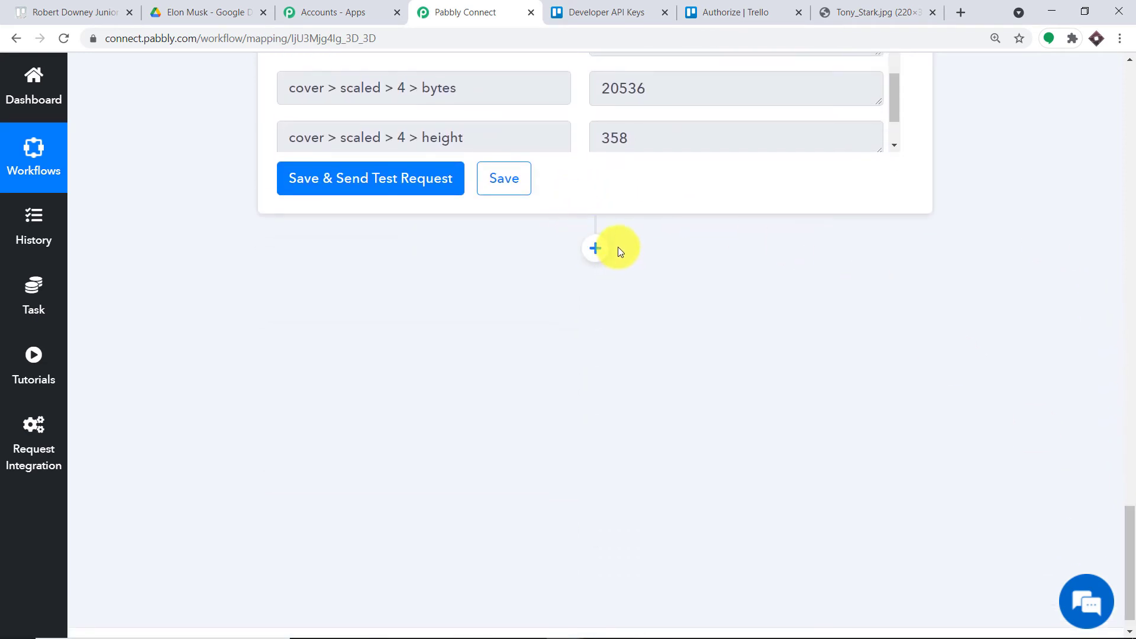
pyautogui.click(596, 247)
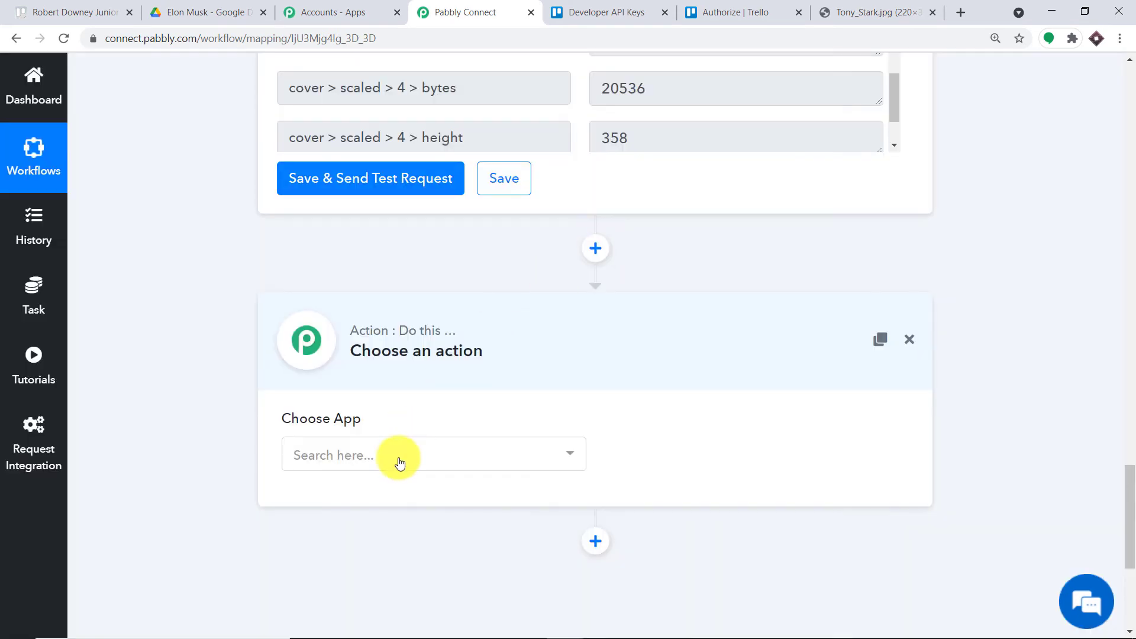
pyautogui.click(399, 462)
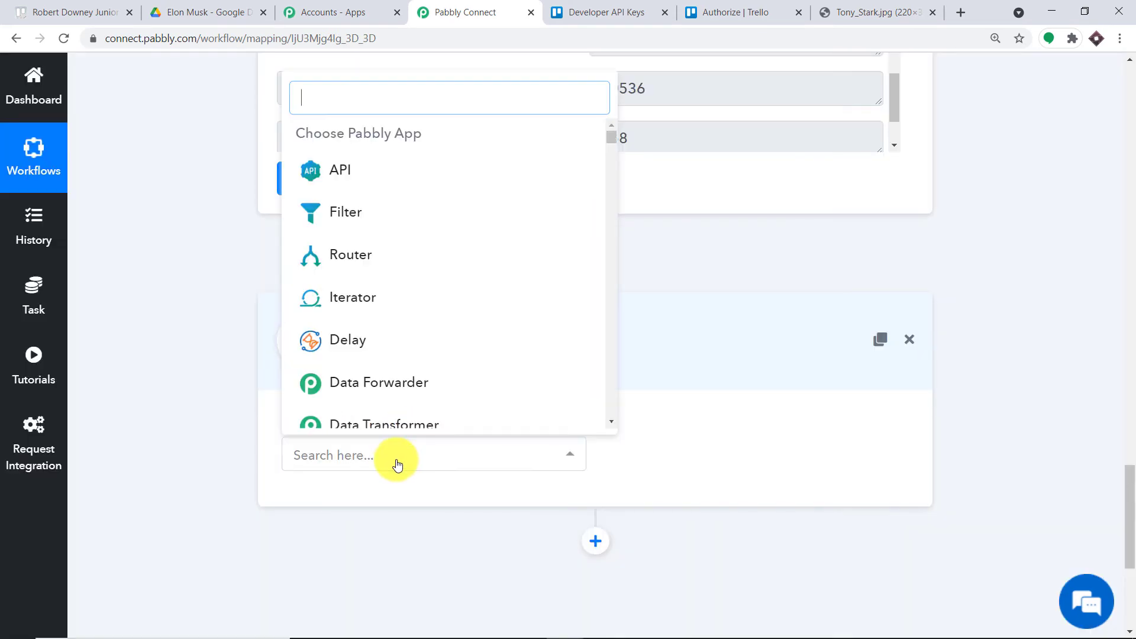
pyautogui.write('gppg')
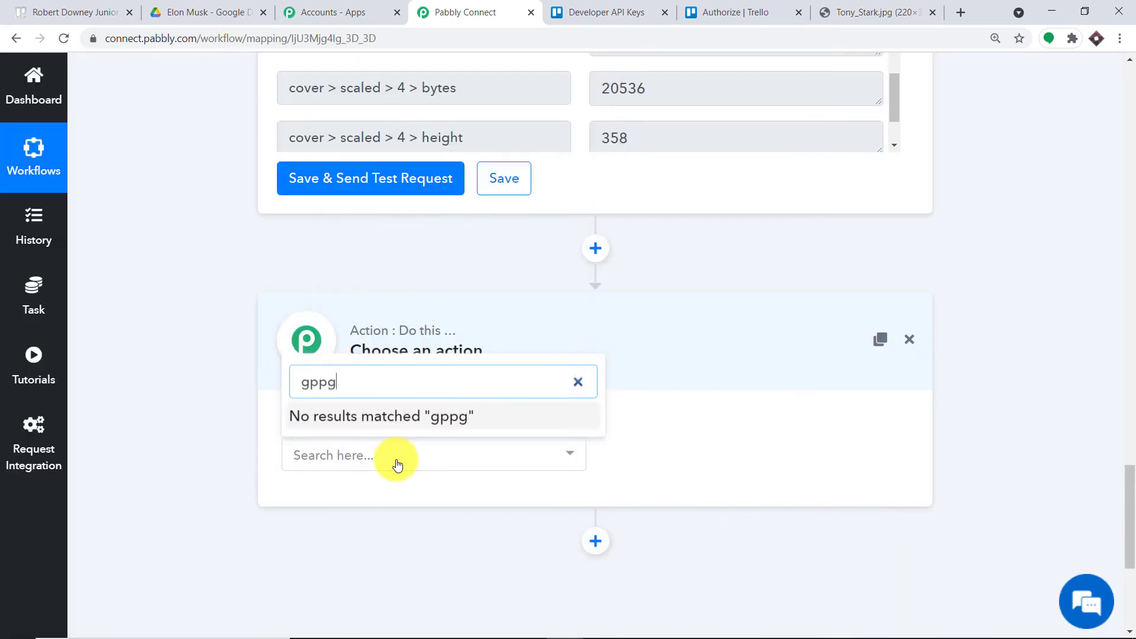
pyautogui.press('BackSpace')
pyautogui.write('oogle')
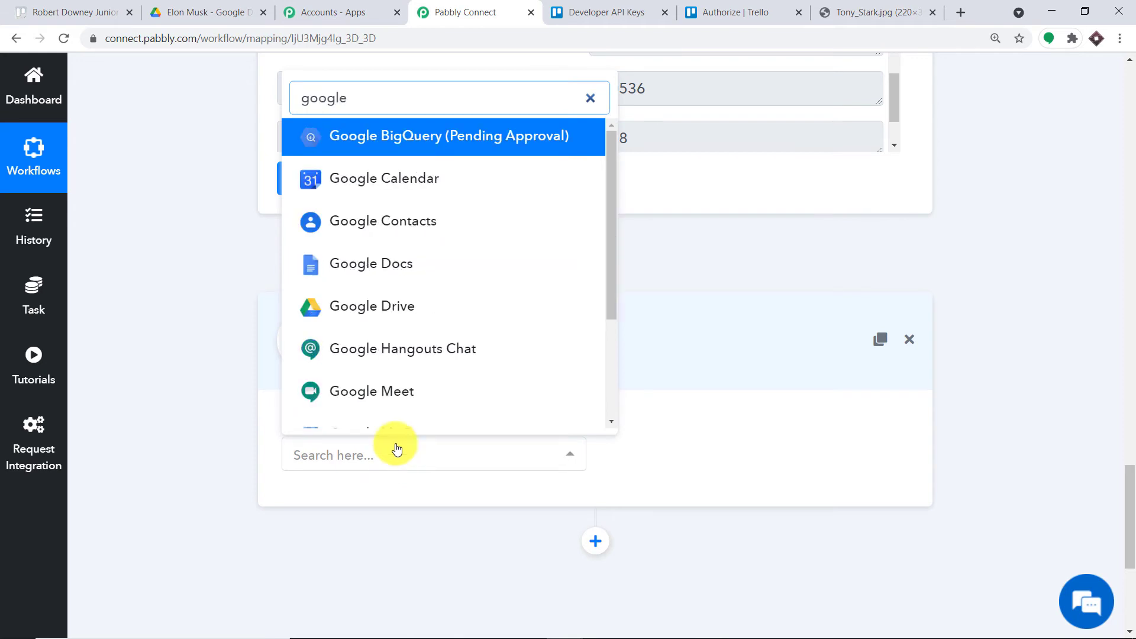
pyautogui.click(379, 302)
# Step: Set the action event of the Google Drive step to Upload a File
pyautogui.click(636, 448)
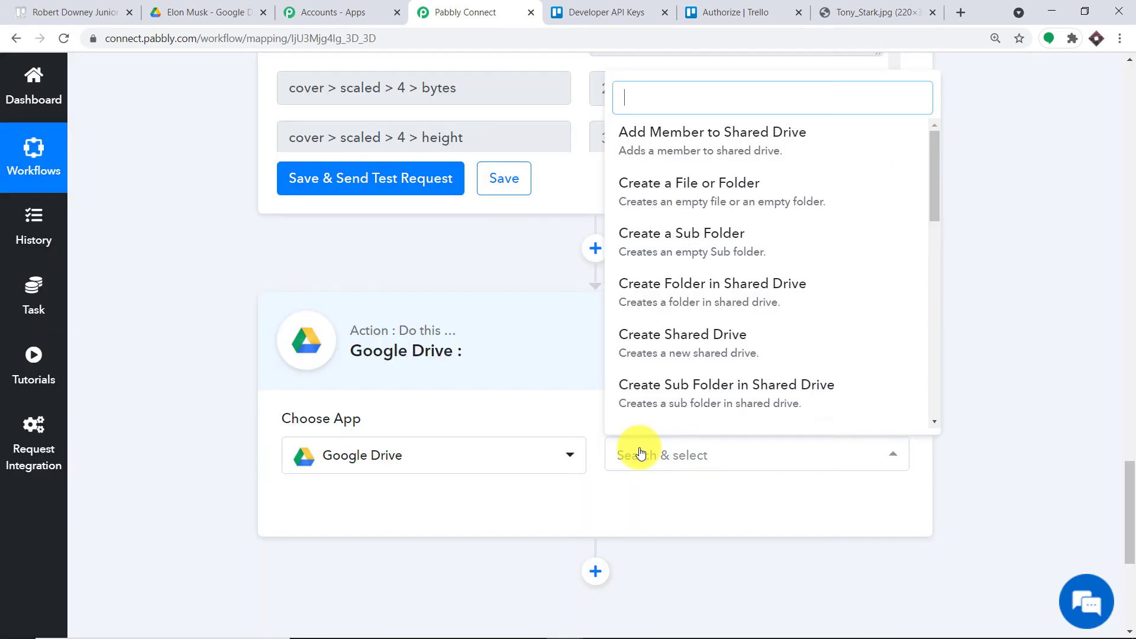
pyautogui.scroll(-3, 714, 281)
pyautogui.scroll(-5, 713, 280)
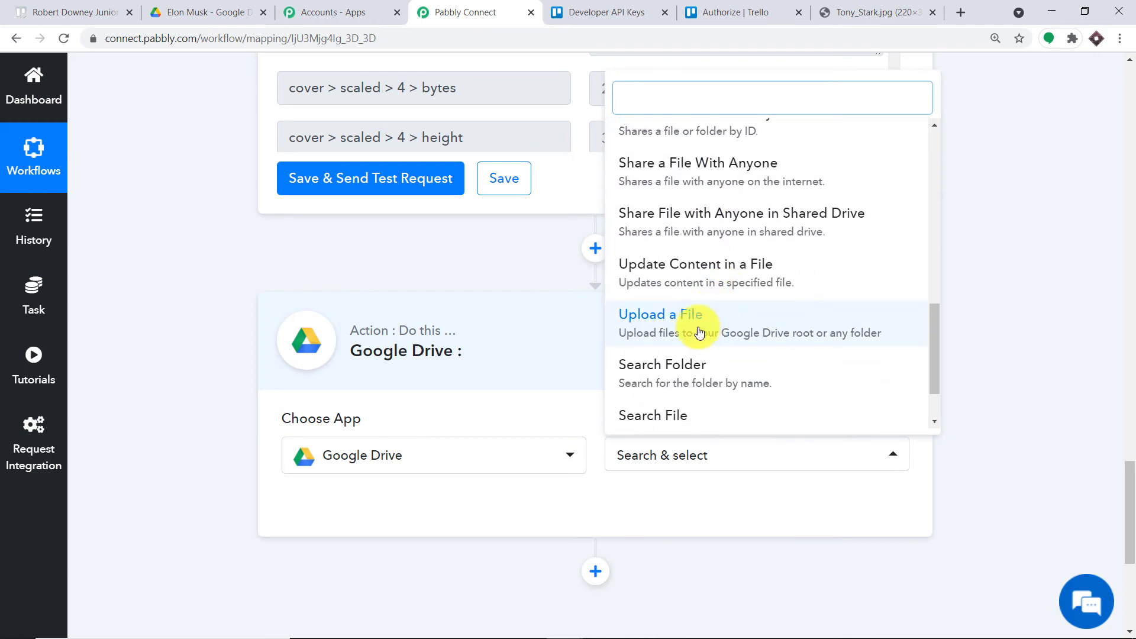
pyautogui.click(666, 324)
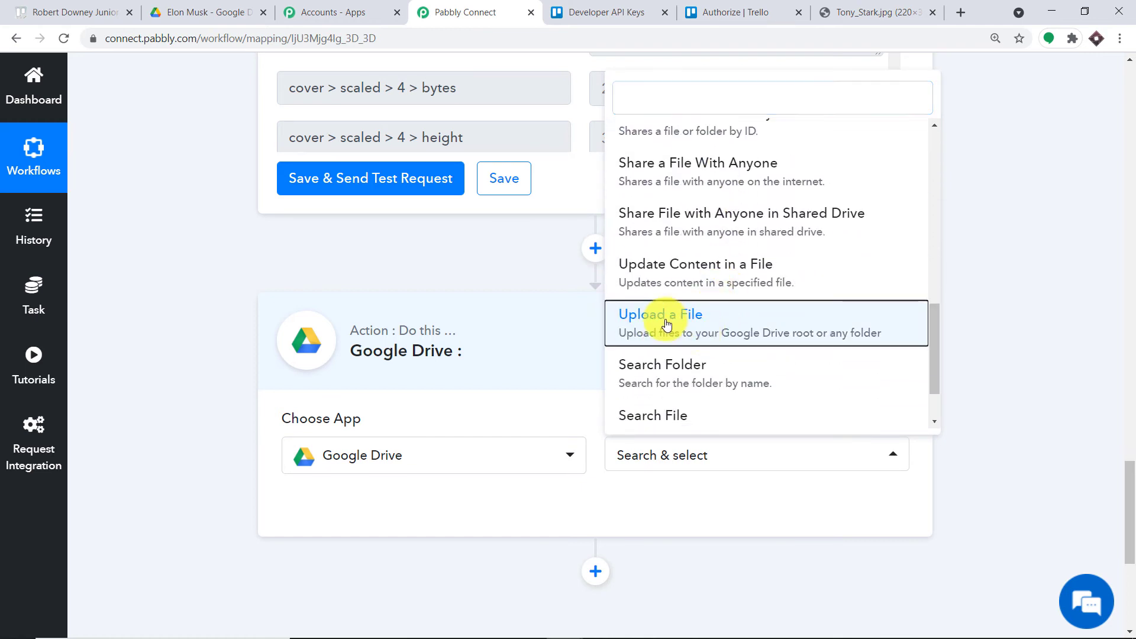
pyautogui.click(670, 457)
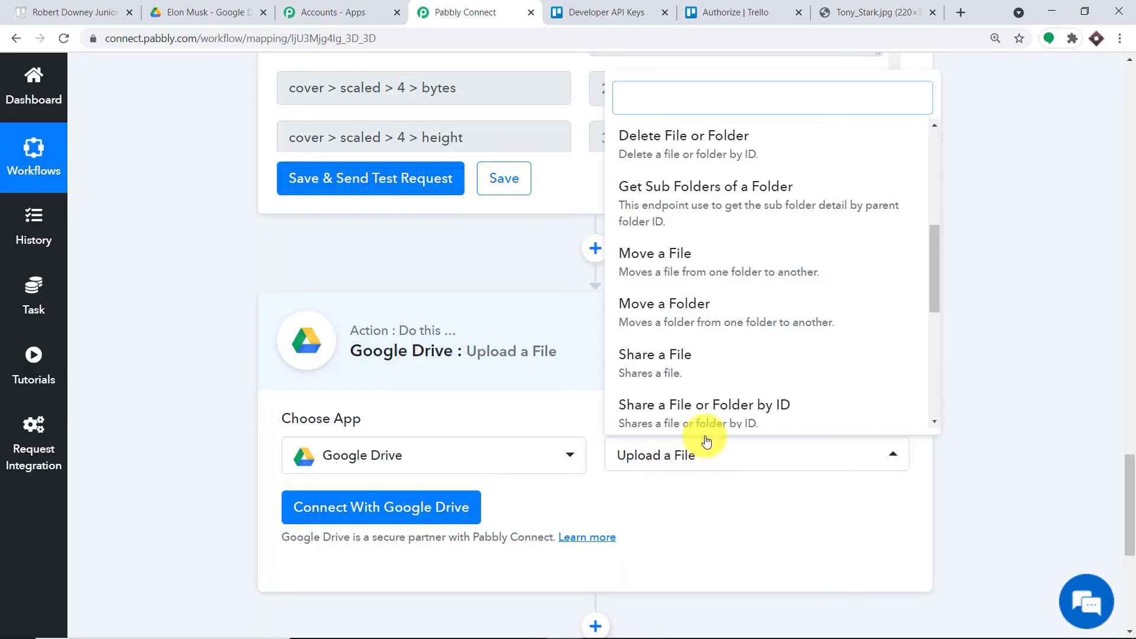
pyautogui.scroll(1, 668, 367)
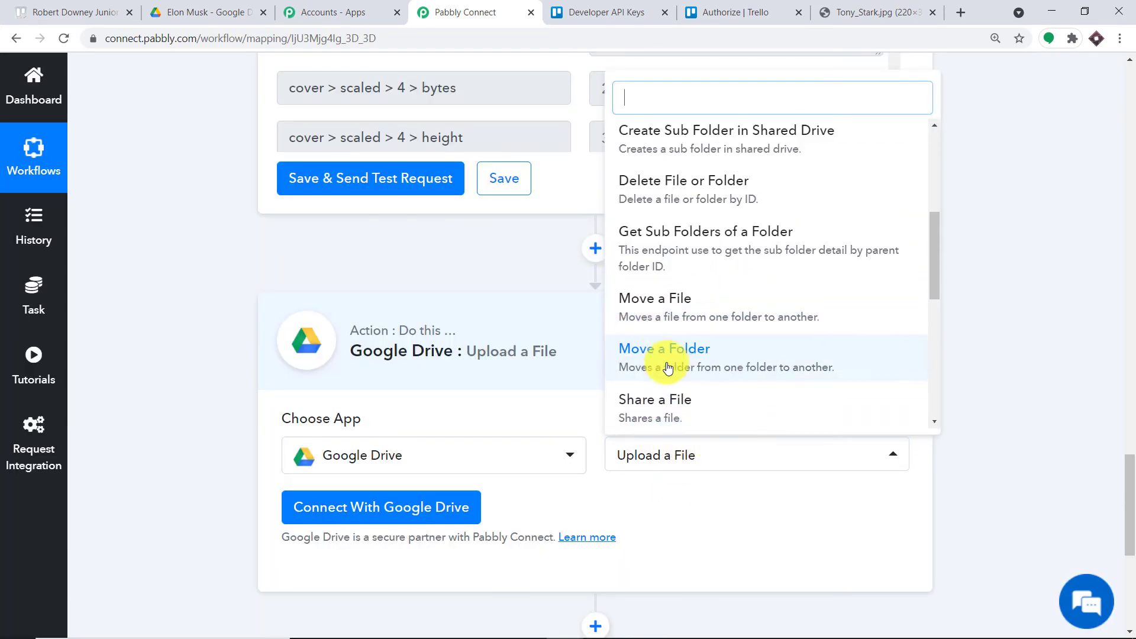
pyautogui.scroll(5, 668, 367)
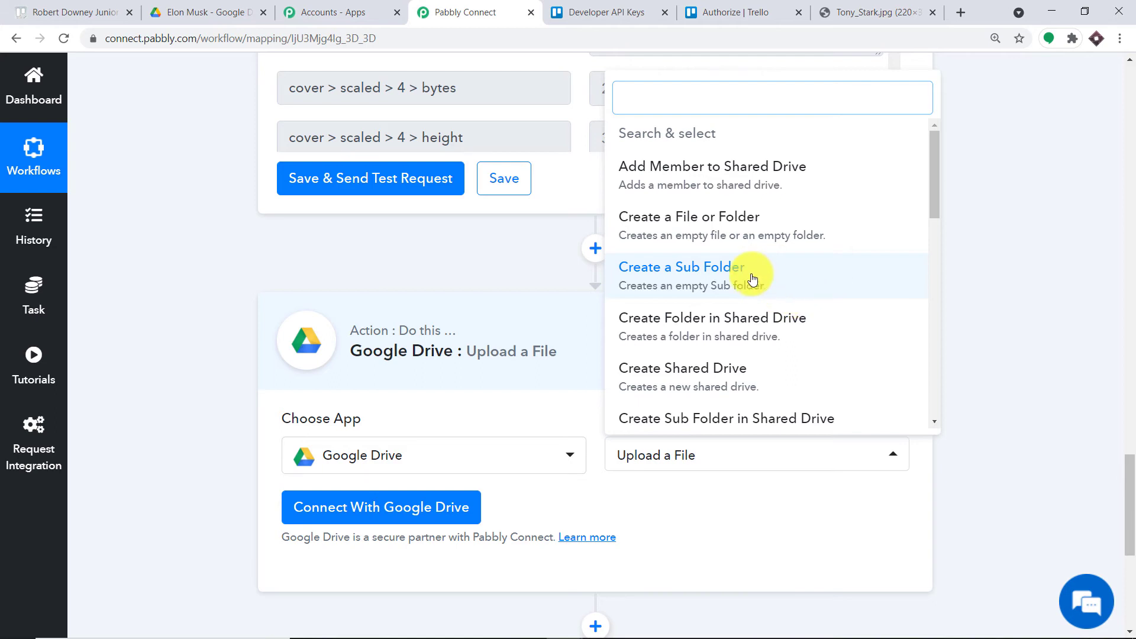
pyautogui.click(686, 498)
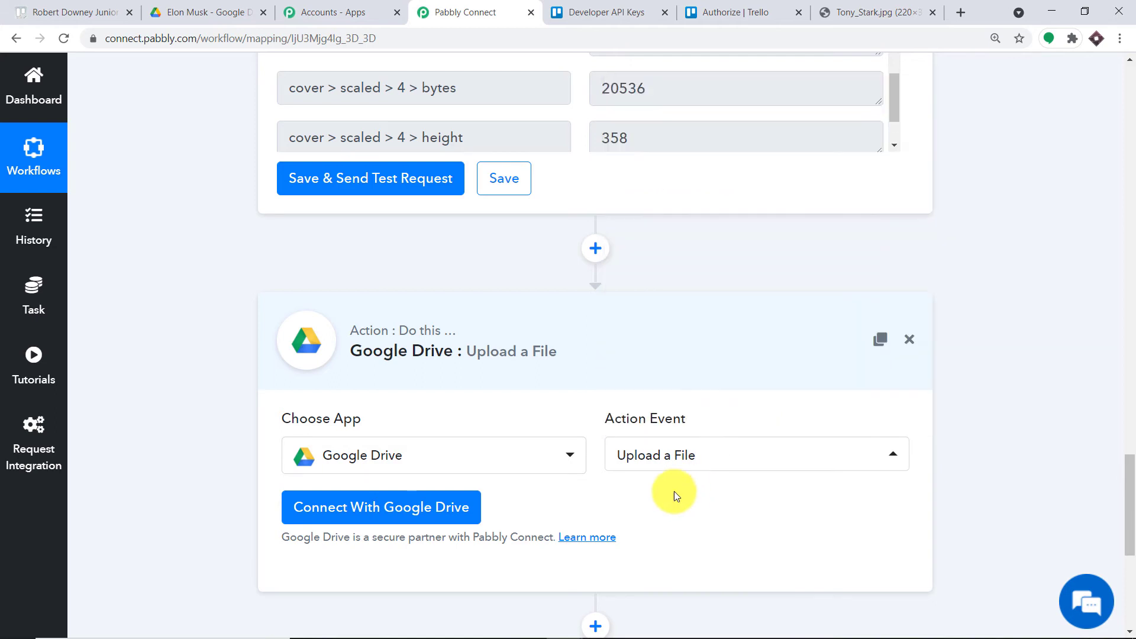
# Step: Start connecting the Google Drive step with new credentials and bring the Google account list into view
pyautogui.click(379, 506)
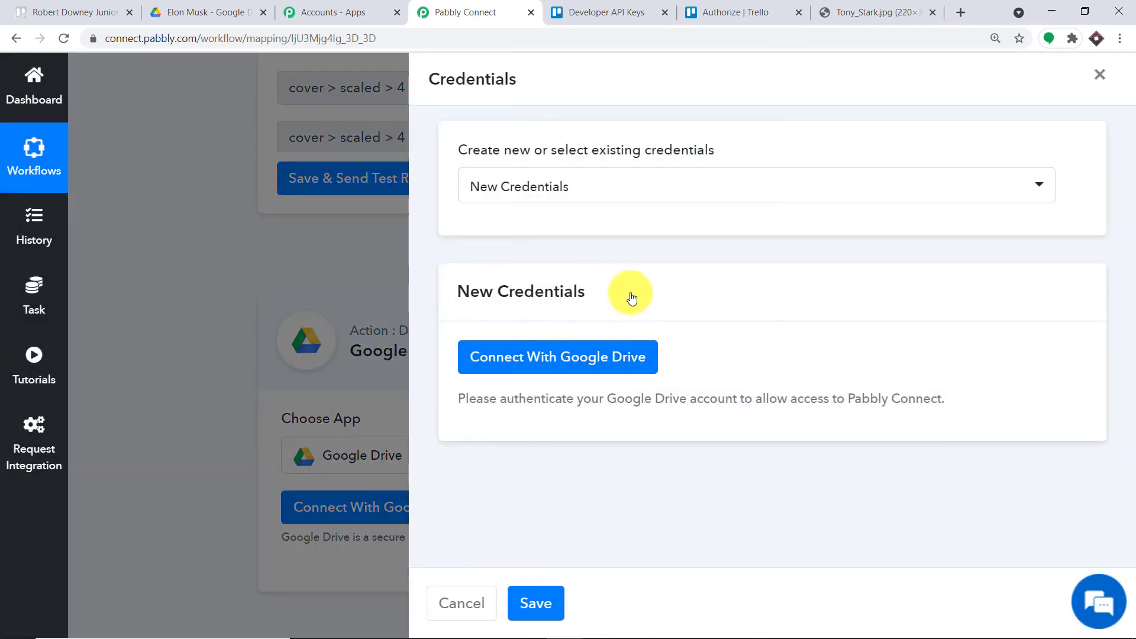
pyautogui.click(563, 362)
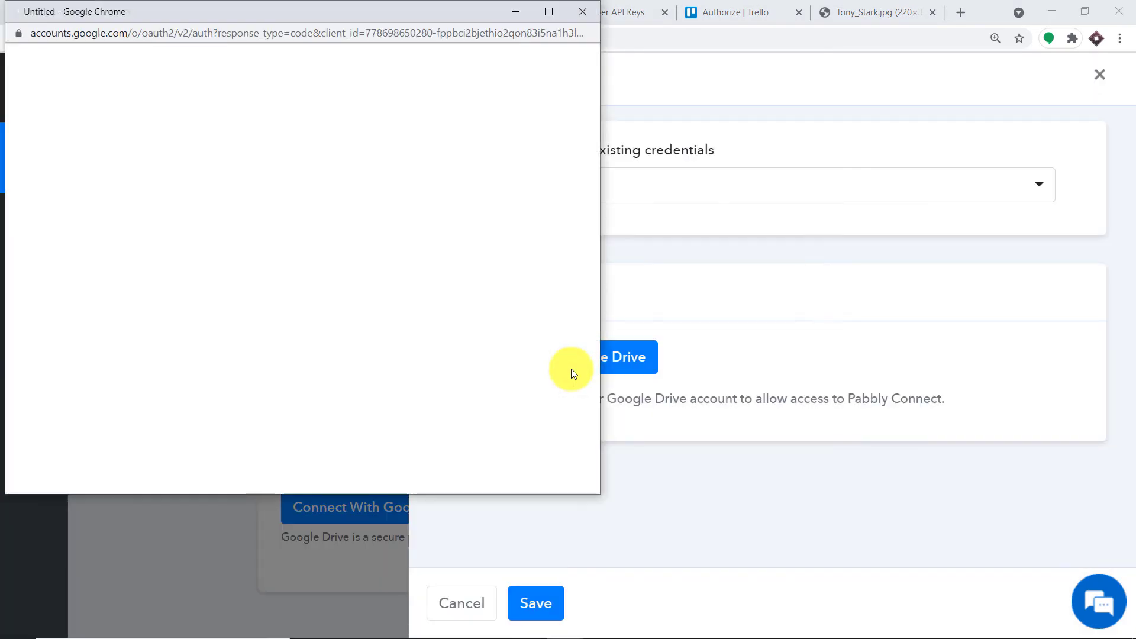
pyautogui.moveTo(318, 20); pyautogui.dragTo(895, 51)
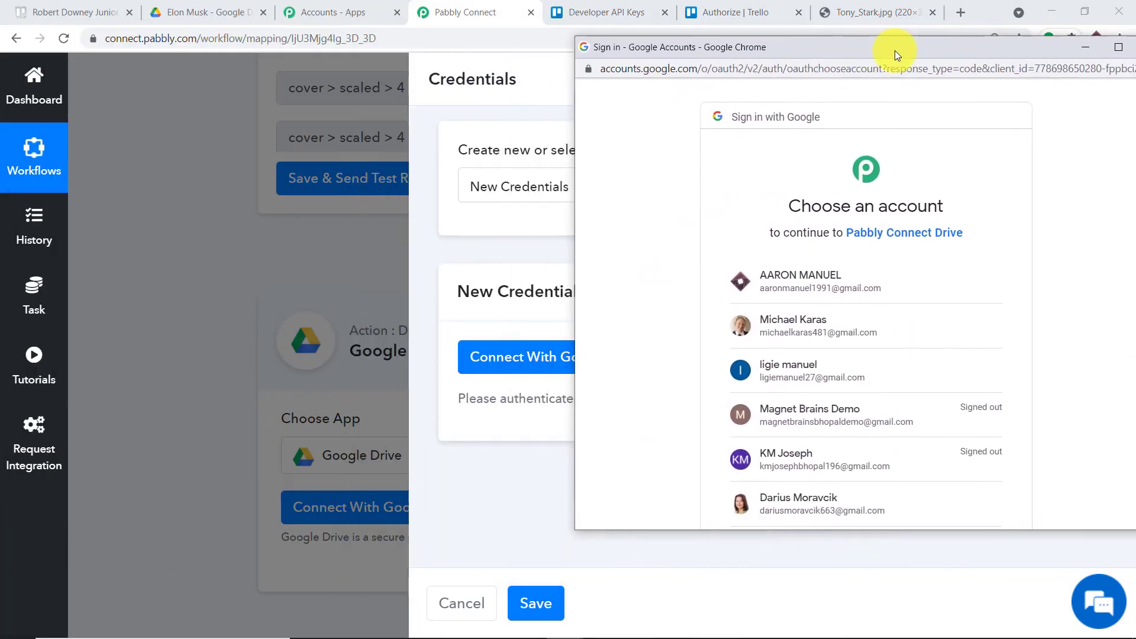
pyautogui.scroll(-3, 870, 296)
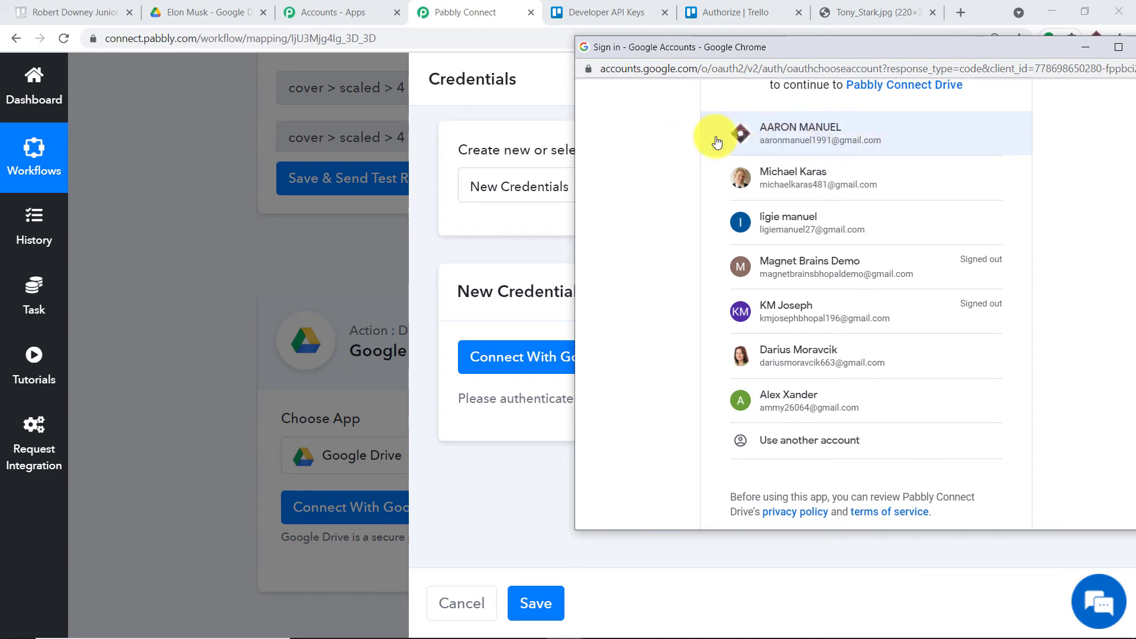
# Step: Check which Google account is signed in to Google Drive, and return to the Pabbly Connect workflow
pyautogui.click(181, 7)
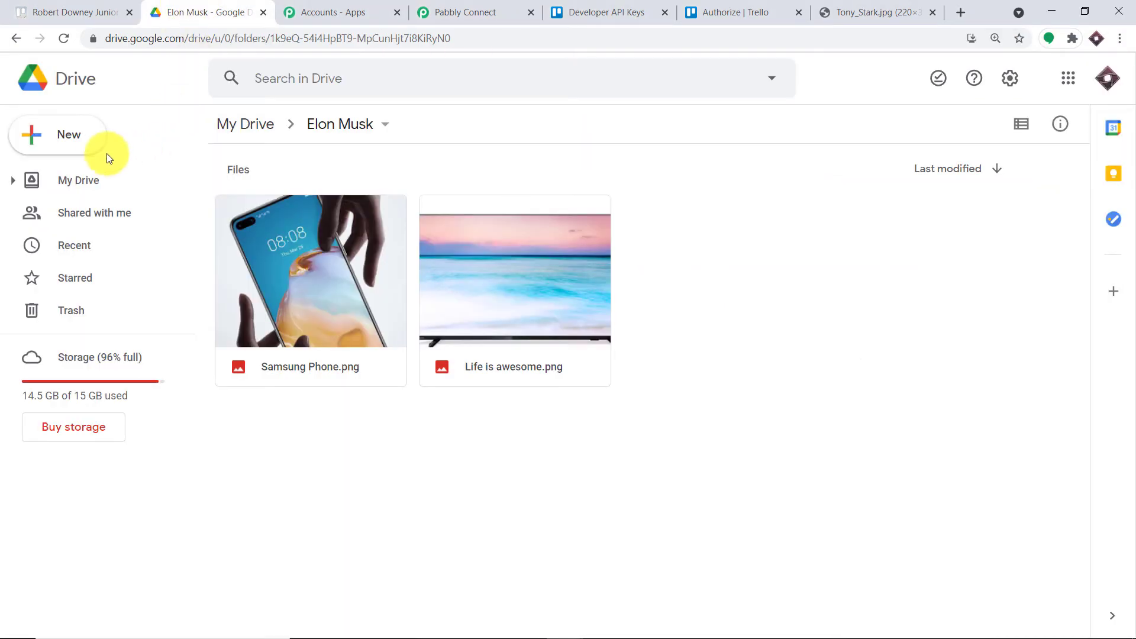
pyautogui.click(1107, 78)
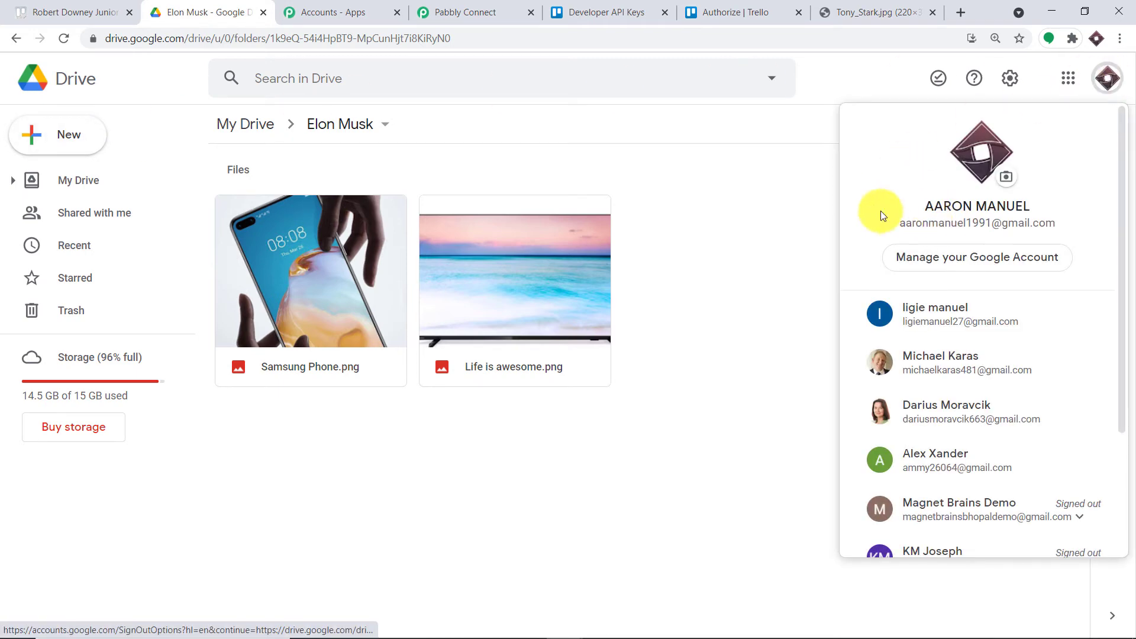
pyautogui.click(456, 13)
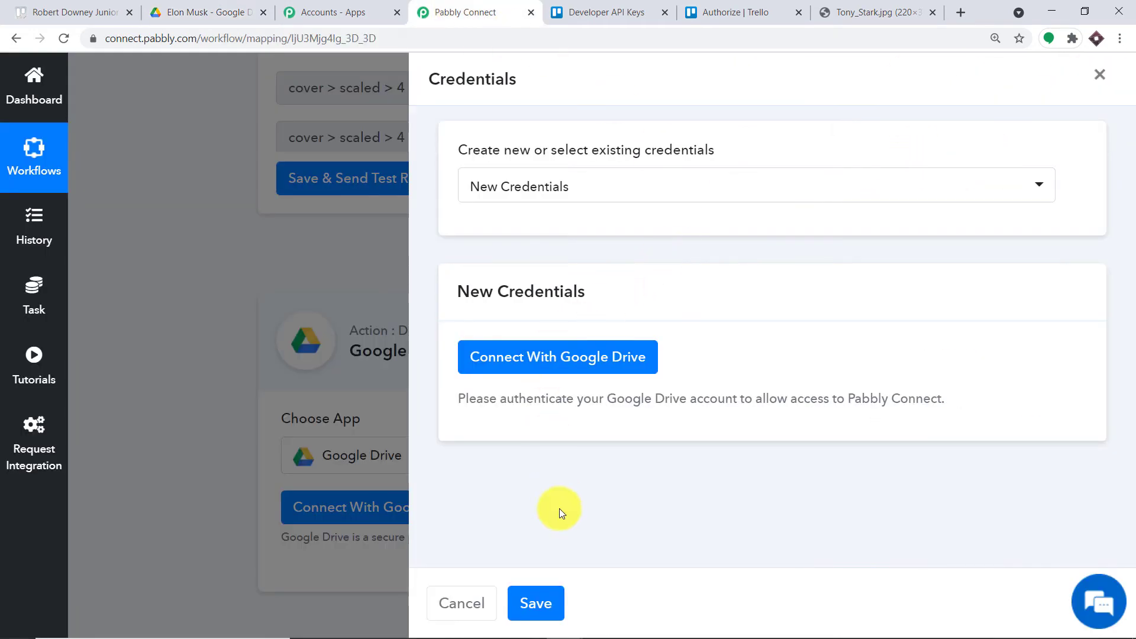
# Step: Return to the Google sign-in window, choose the account used in Google Drive and allow Pabbly Connect Drive access to it
pyautogui.moveTo(579, 622)
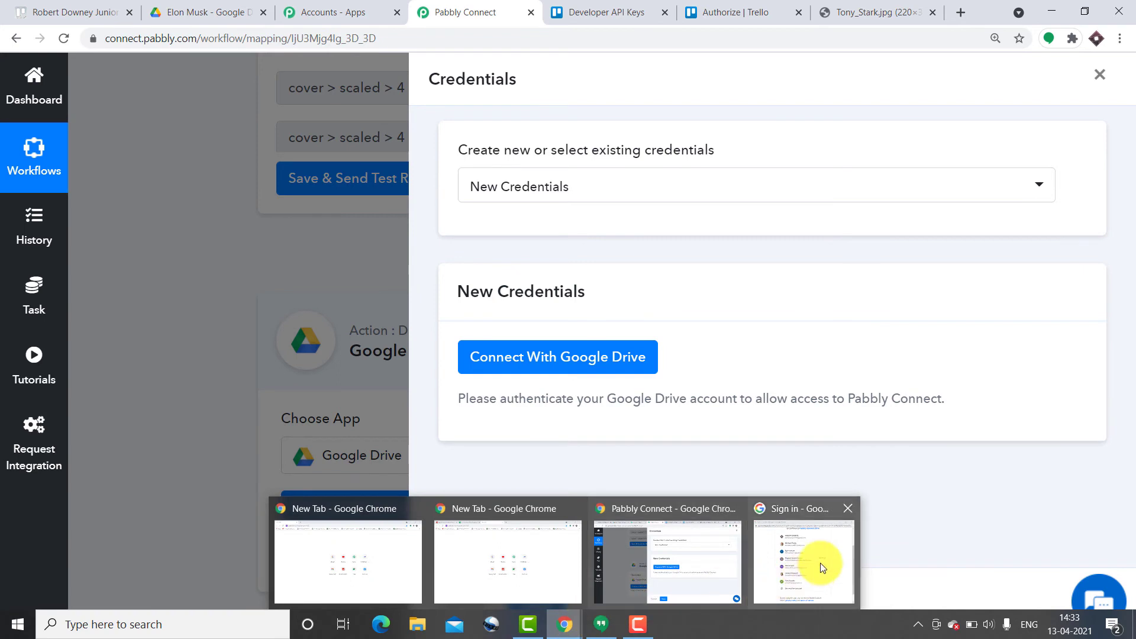
pyautogui.click(819, 520)
pyautogui.scroll(2, 799, 130)
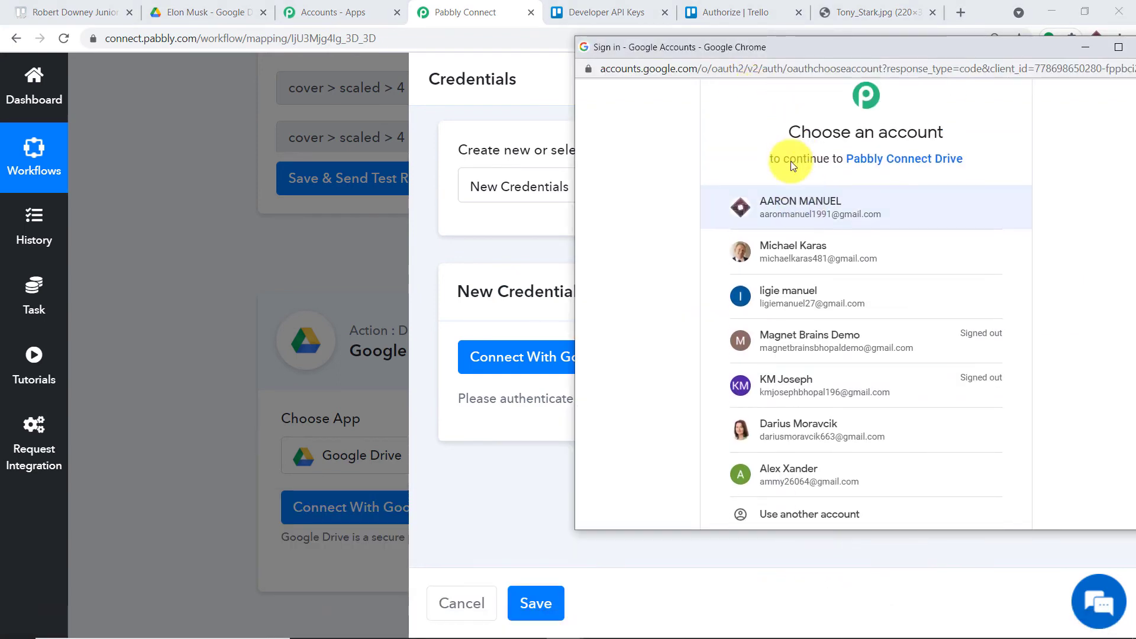
pyautogui.click(758, 201)
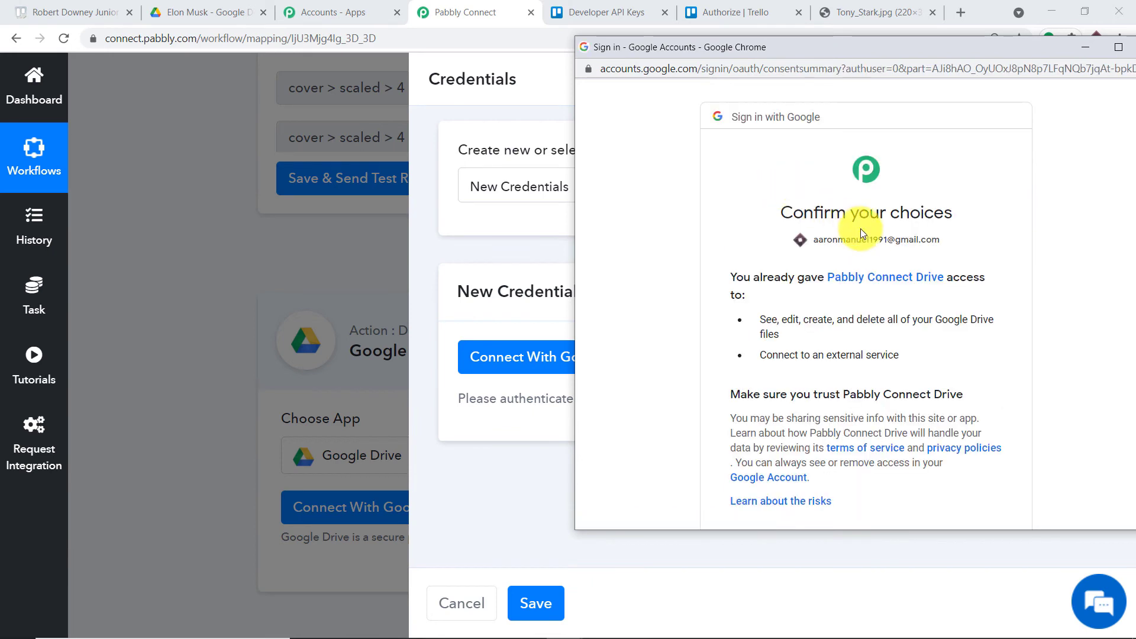
pyautogui.scroll(-2, 860, 228)
pyautogui.moveTo(930, 52); pyautogui.dragTo(832, 32)
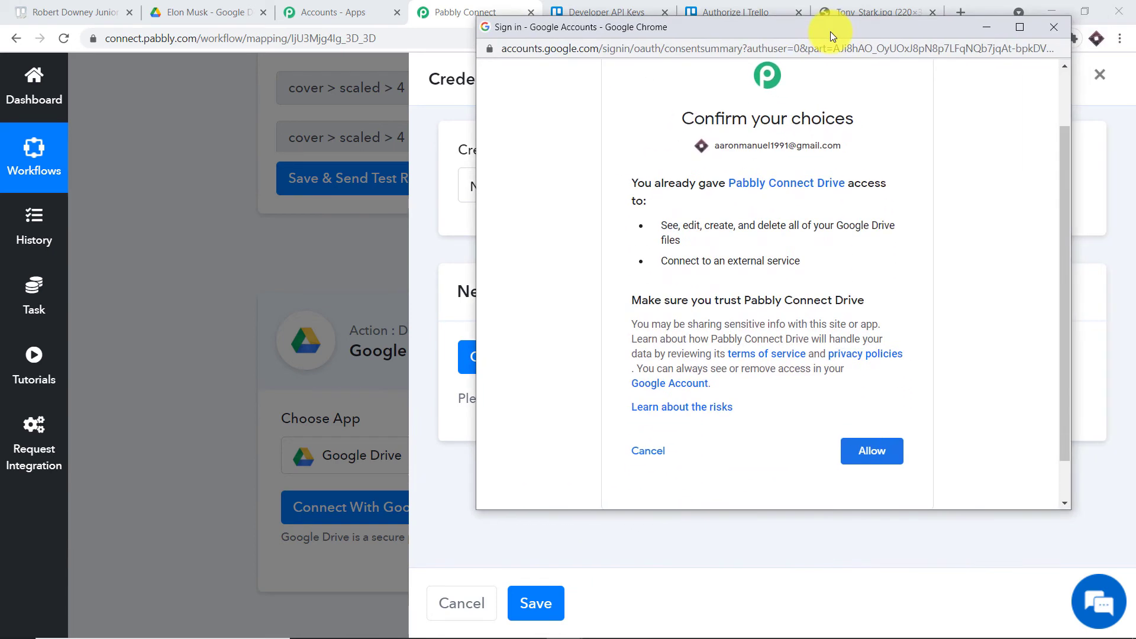
pyautogui.click(871, 451)
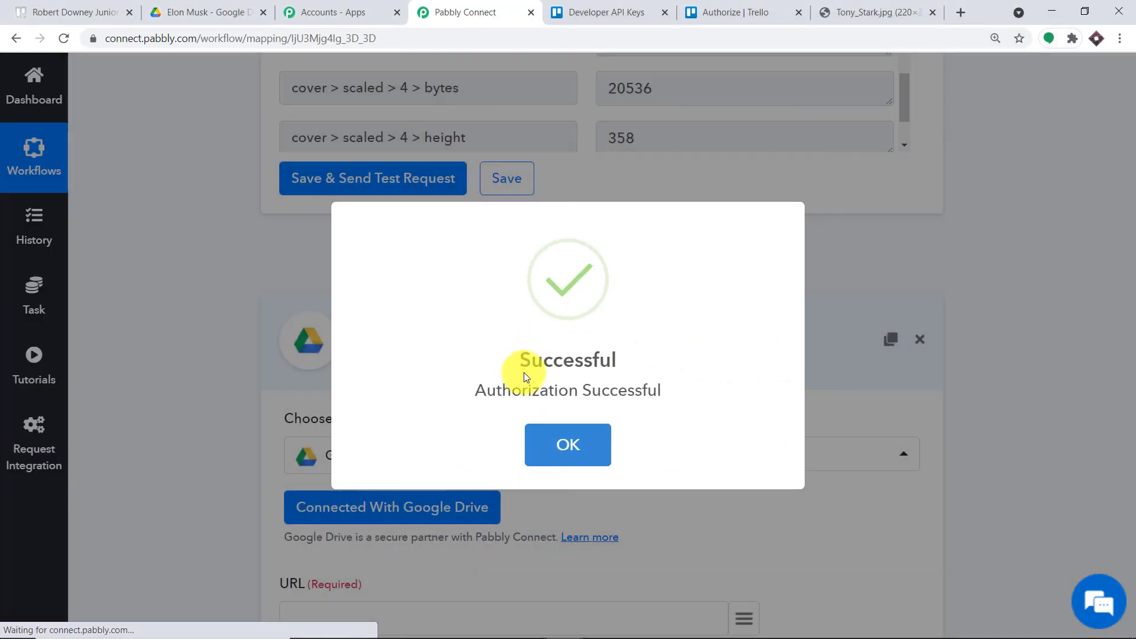
pyautogui.click(569, 437)
# Step: Look over the Upload a File fields and find the cover > scaled > 4 > url value in the Get Card Details response
pyautogui.scroll(-5, 611, 343)
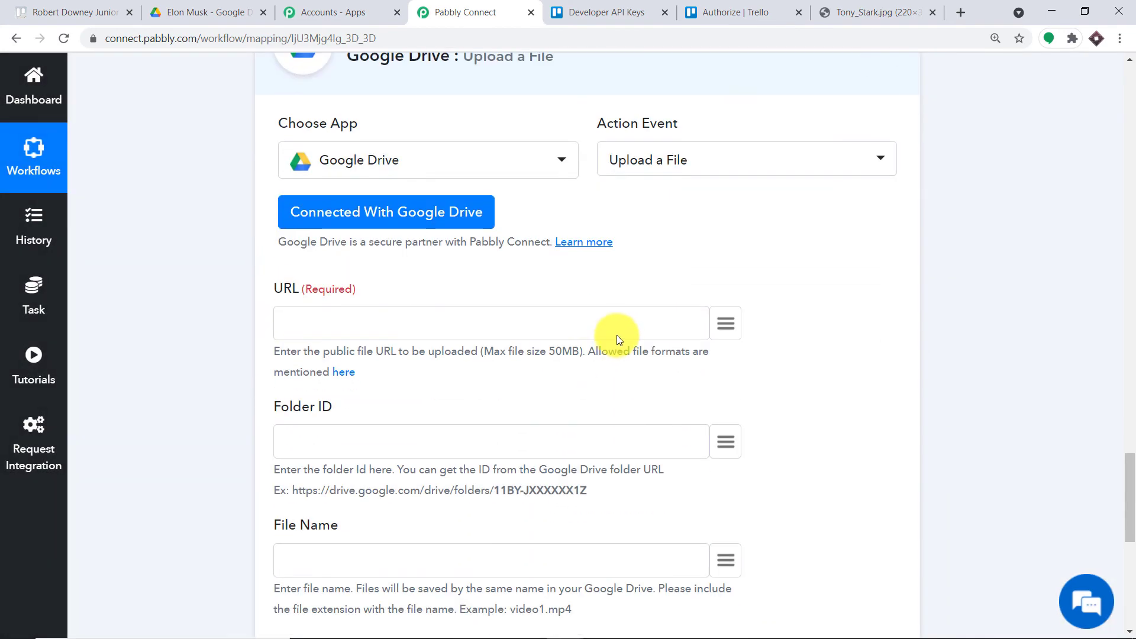
pyautogui.scroll(-1, 616, 329)
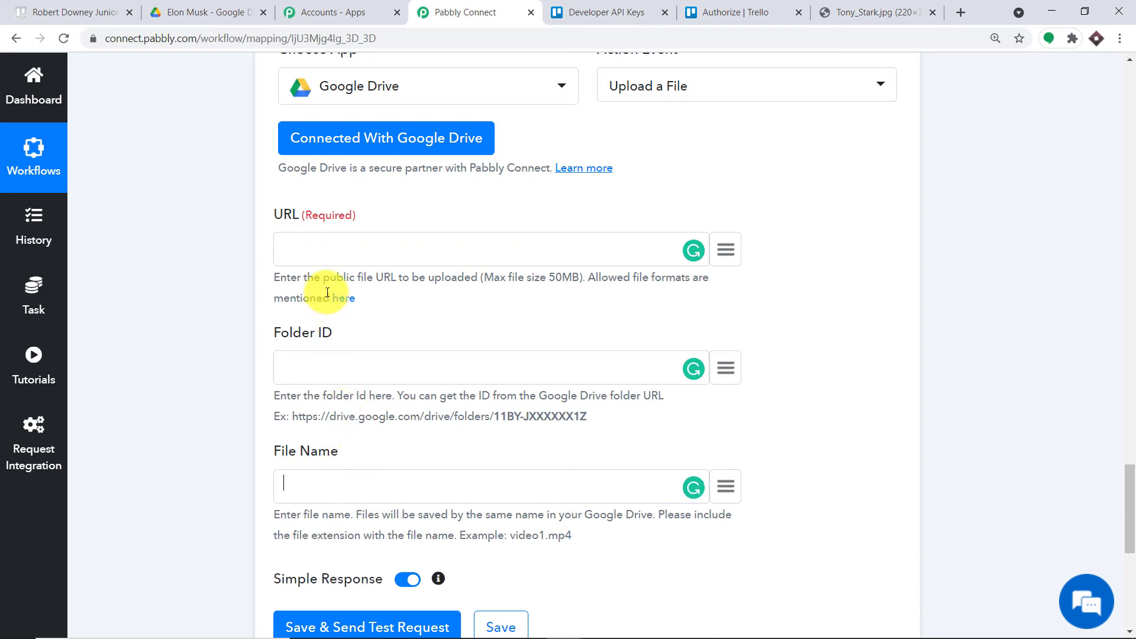
pyautogui.scroll(10, 763, 269)
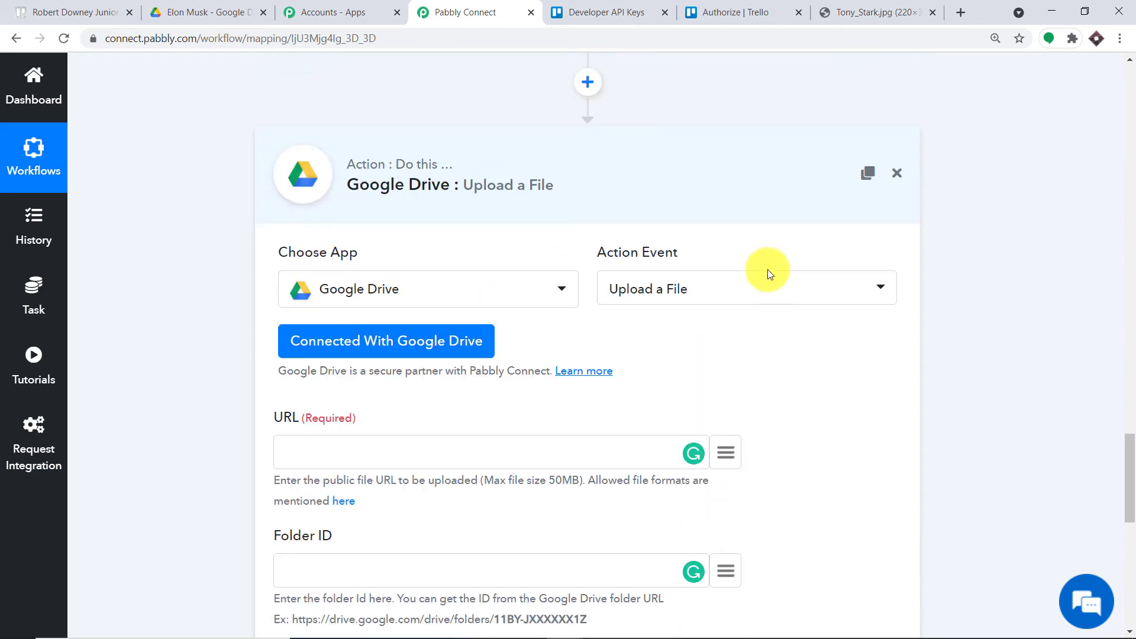
pyautogui.scroll(2, 770, 272)
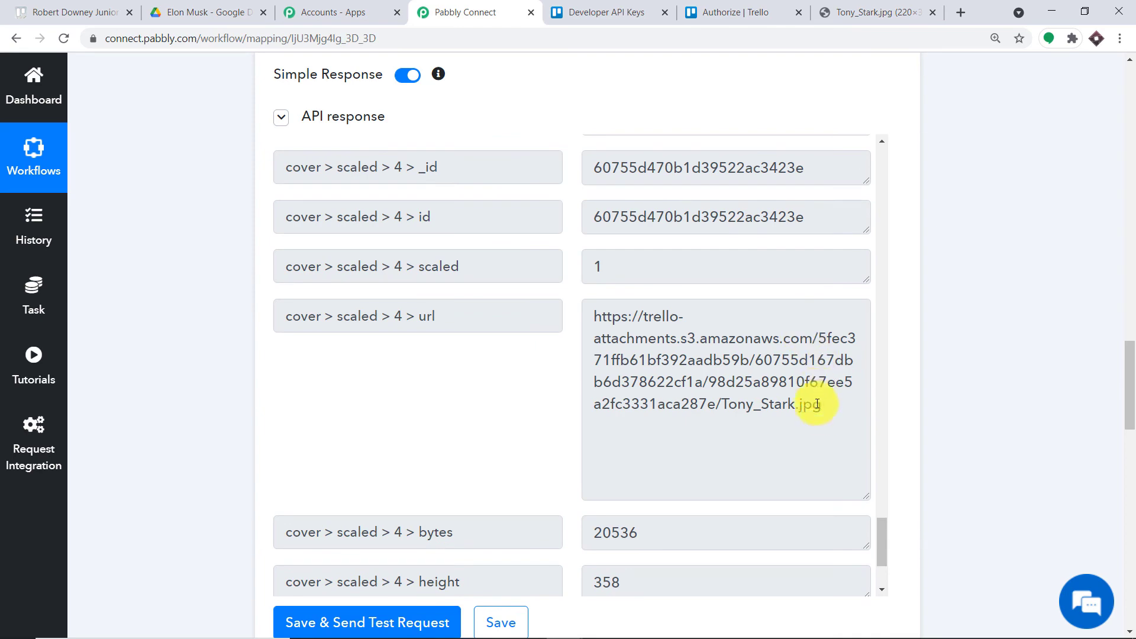
pyautogui.moveTo(751, 386); pyautogui.dragTo(561, 325)
pyautogui.scroll(-4, 895, 340)
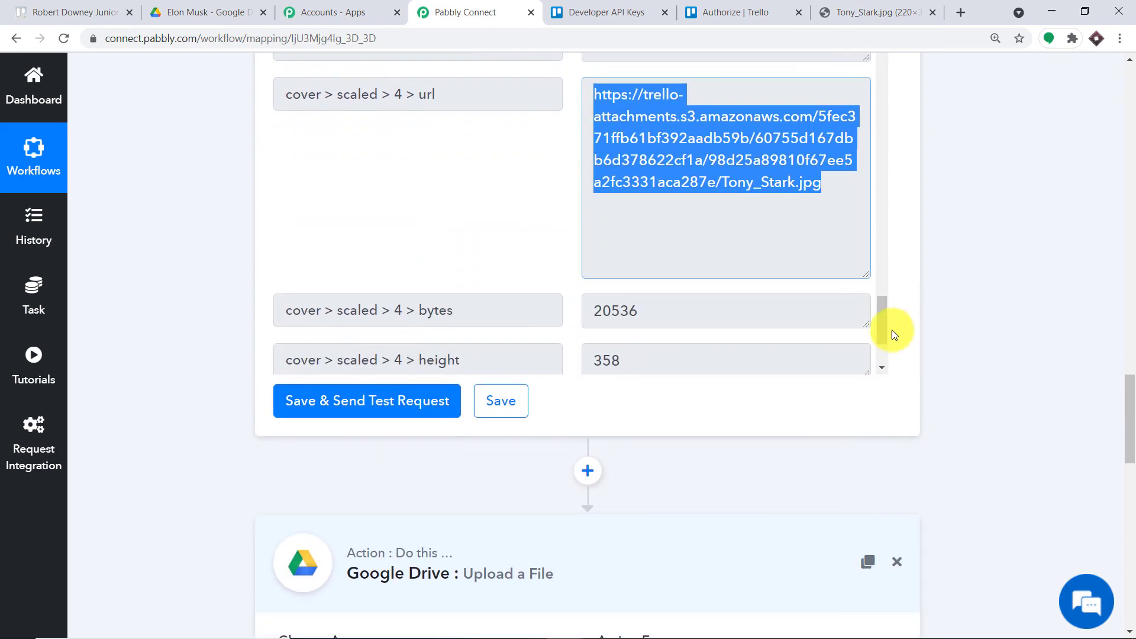
# Step: Map cover > scaled > 4 > url from Trello: Get Card Details into the URL field of the Upload a File step
pyautogui.scroll(-3, 868, 319)
pyautogui.moveTo(1129, 395); pyautogui.dragTo(1132, 476)
pyautogui.click(725, 238)
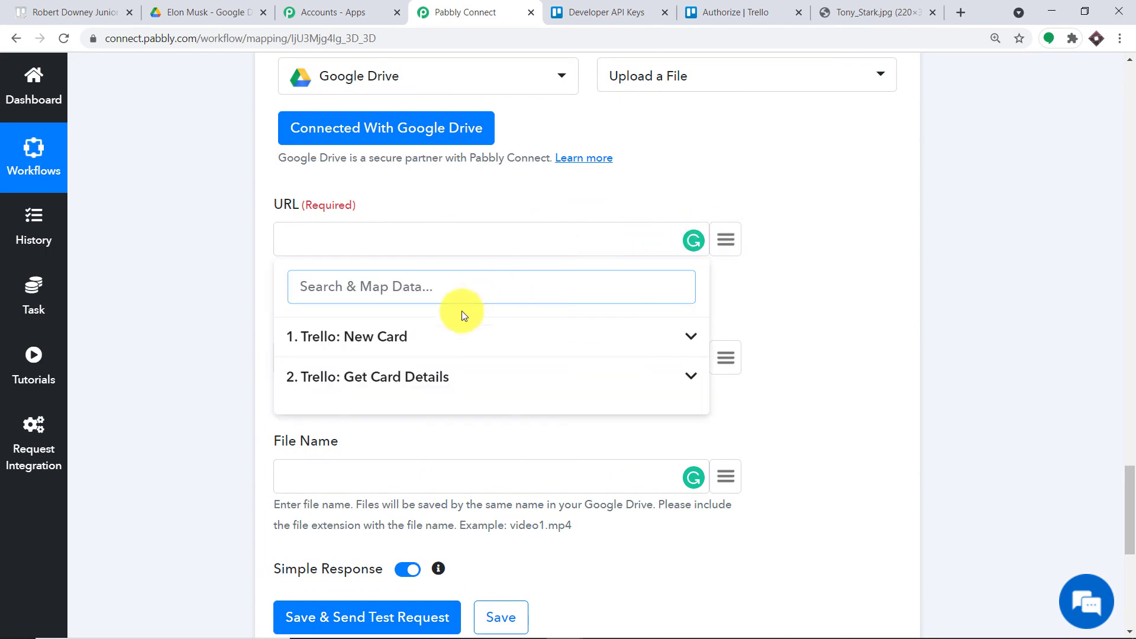
pyautogui.click(407, 390)
pyautogui.scroll(-15, 507, 411)
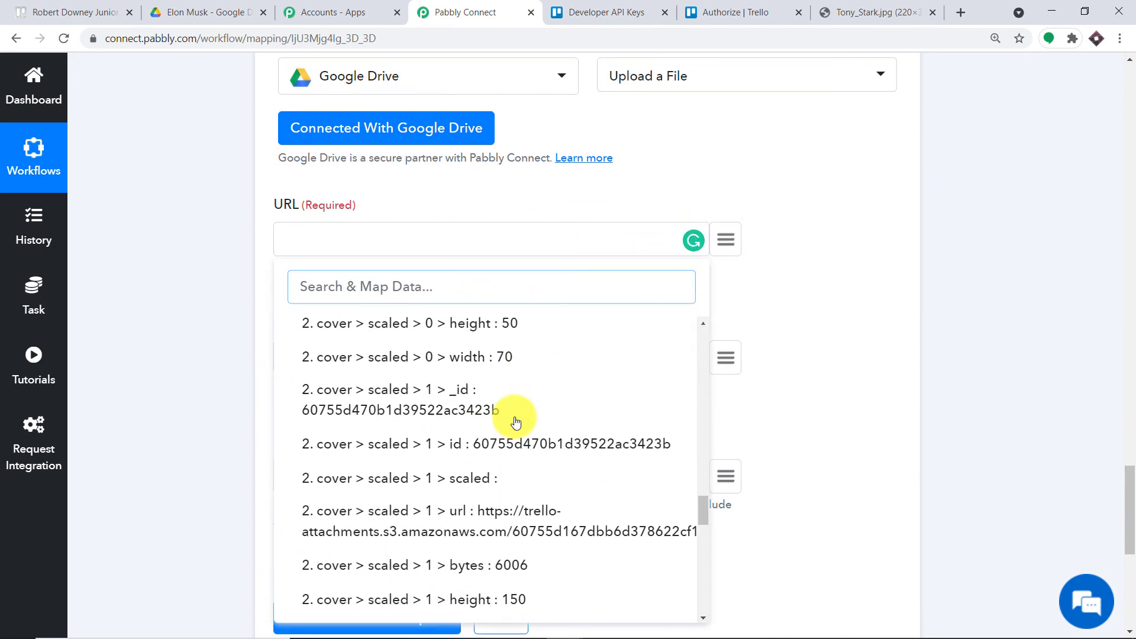
pyautogui.scroll(-15, 516, 421)
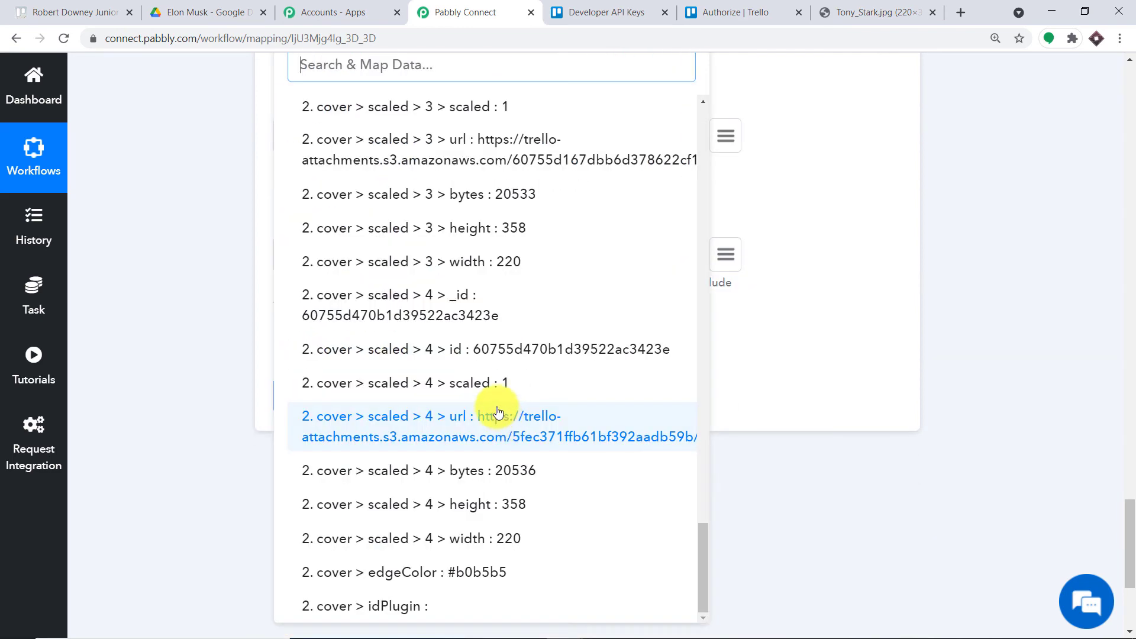
pyautogui.scroll(-5, 507, 449)
pyautogui.scroll(6, 583, 406)
pyautogui.scroll(-5, 649, 532)
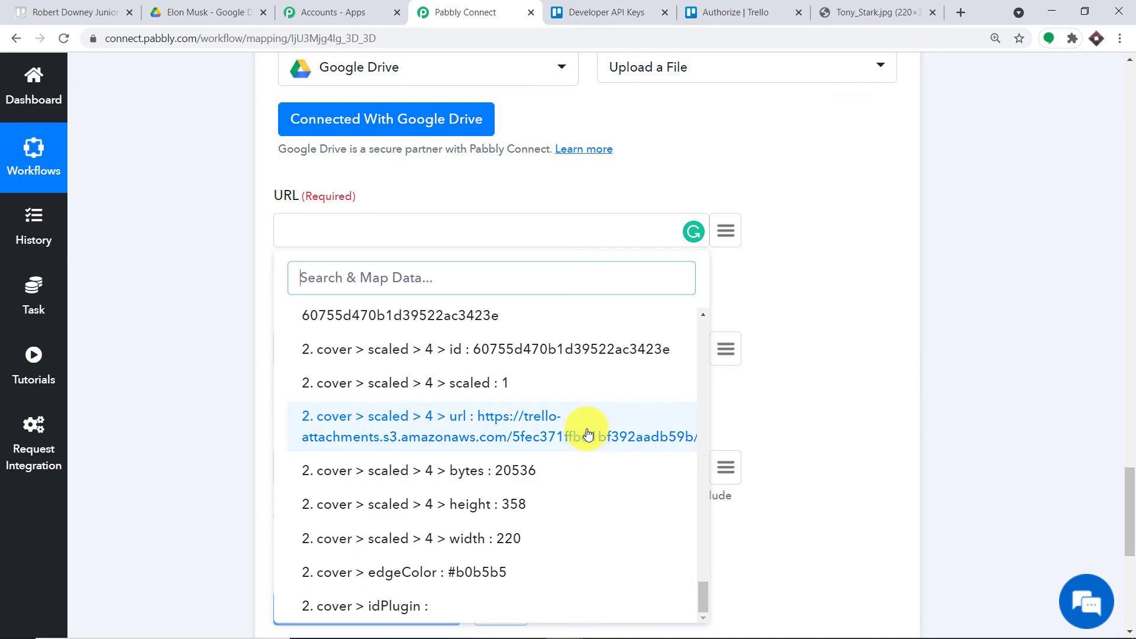
pyautogui.click(538, 439)
# Step: For the Folder ID field, find and select the folder ID in the address of the Elon Musk folder in Google Drive
pyautogui.scroll(-1, 468, 331)
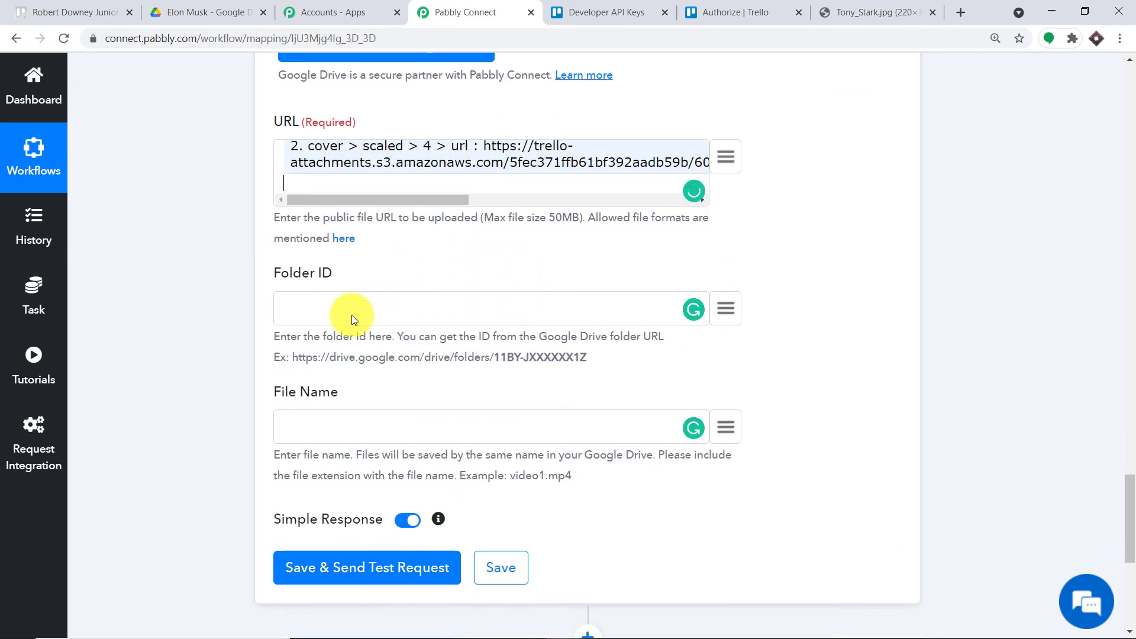
pyautogui.click(351, 315)
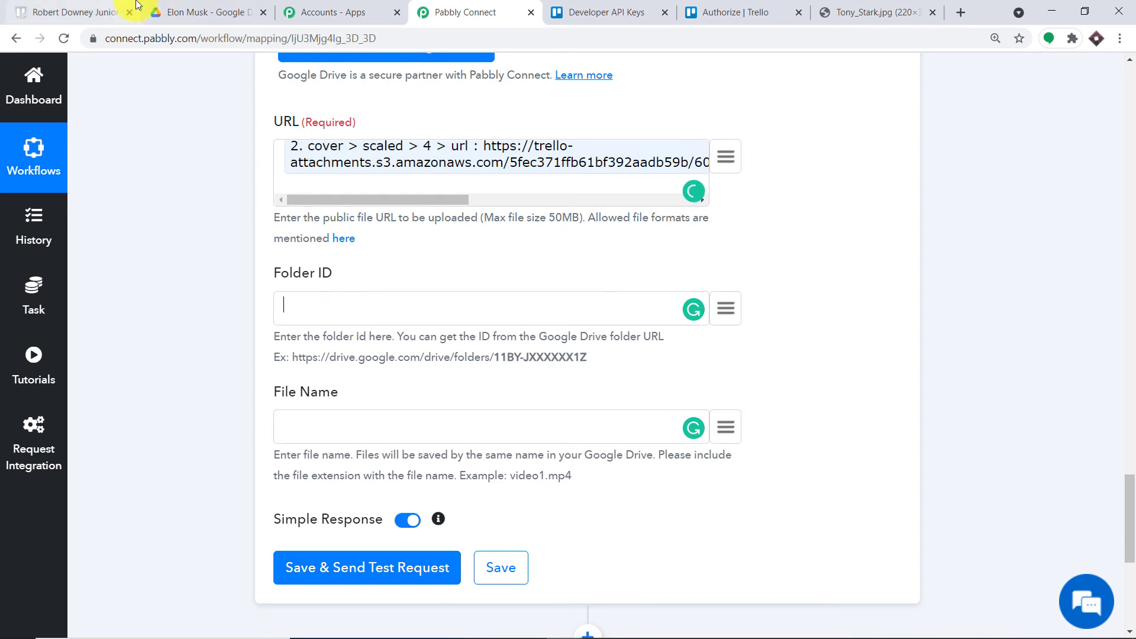
pyautogui.click(182, 13)
pyautogui.moveTo(451, 38); pyautogui.dragTo(269, 35)
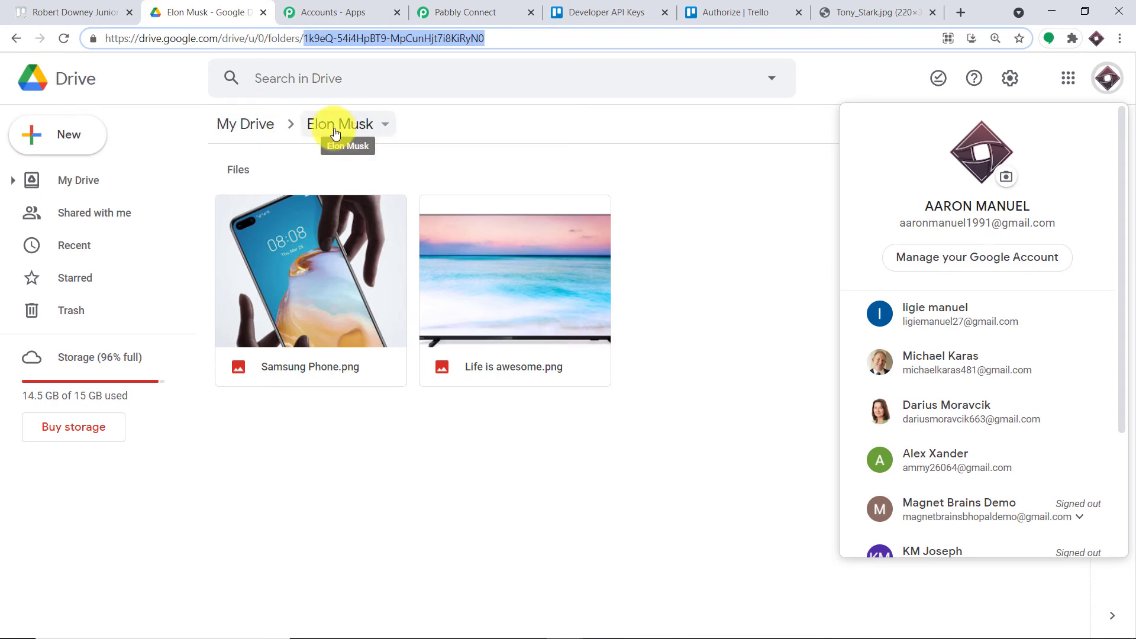
# Step: Open the second folder listed in My Drive, select the folder ID in its address and return to the Pabbly Connect workflow
pyautogui.click(249, 129)
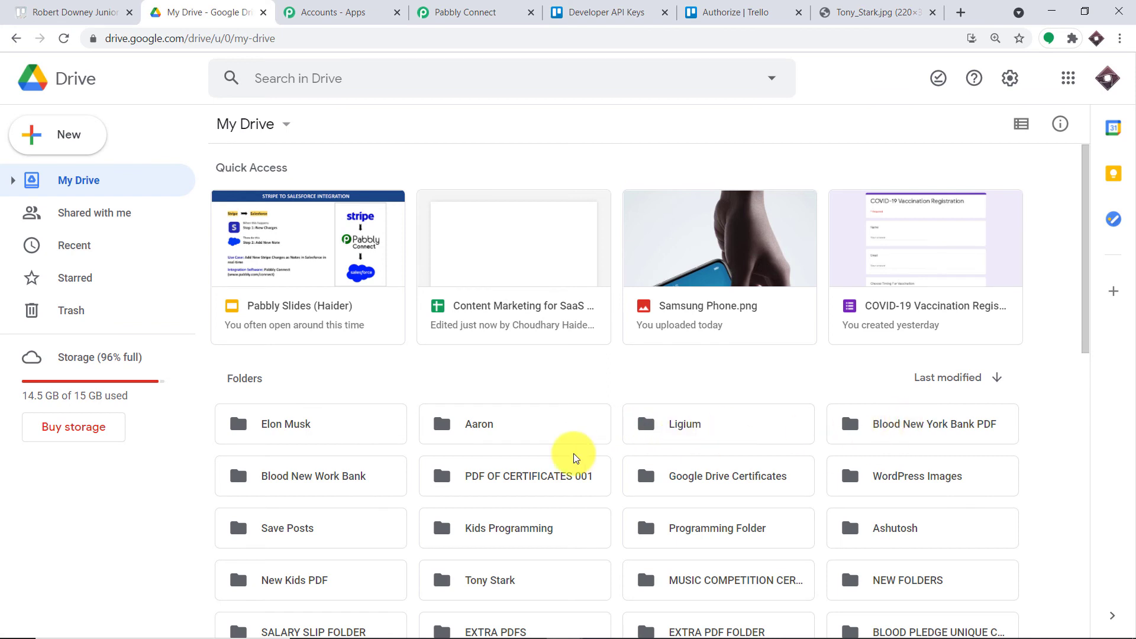
pyautogui.click(484, 423)
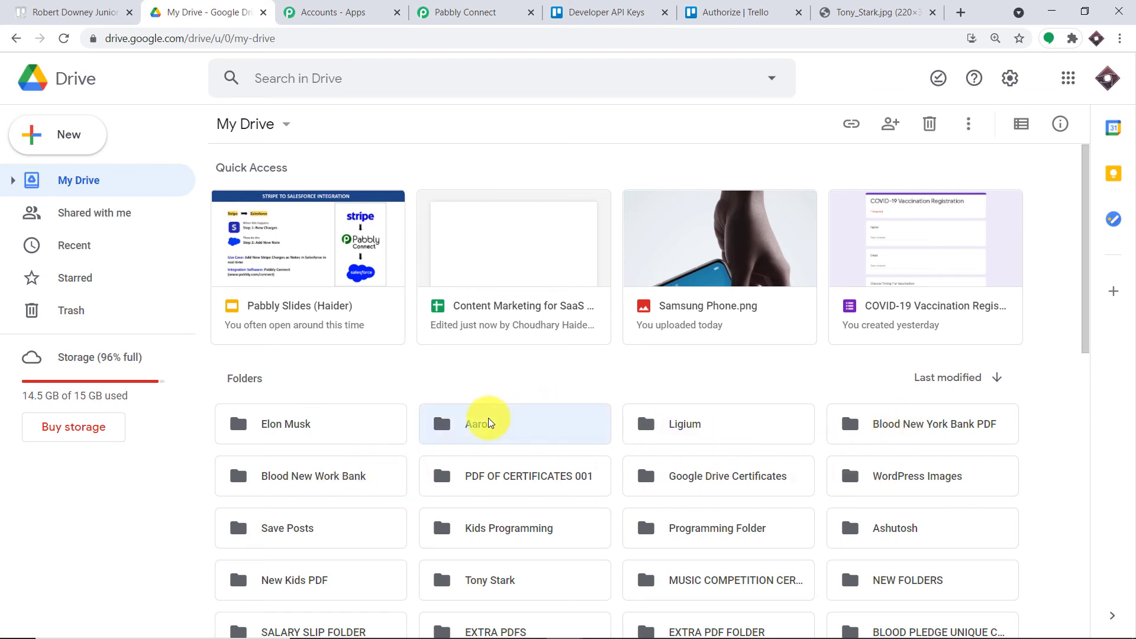
pyautogui.doubleClick(490, 423)
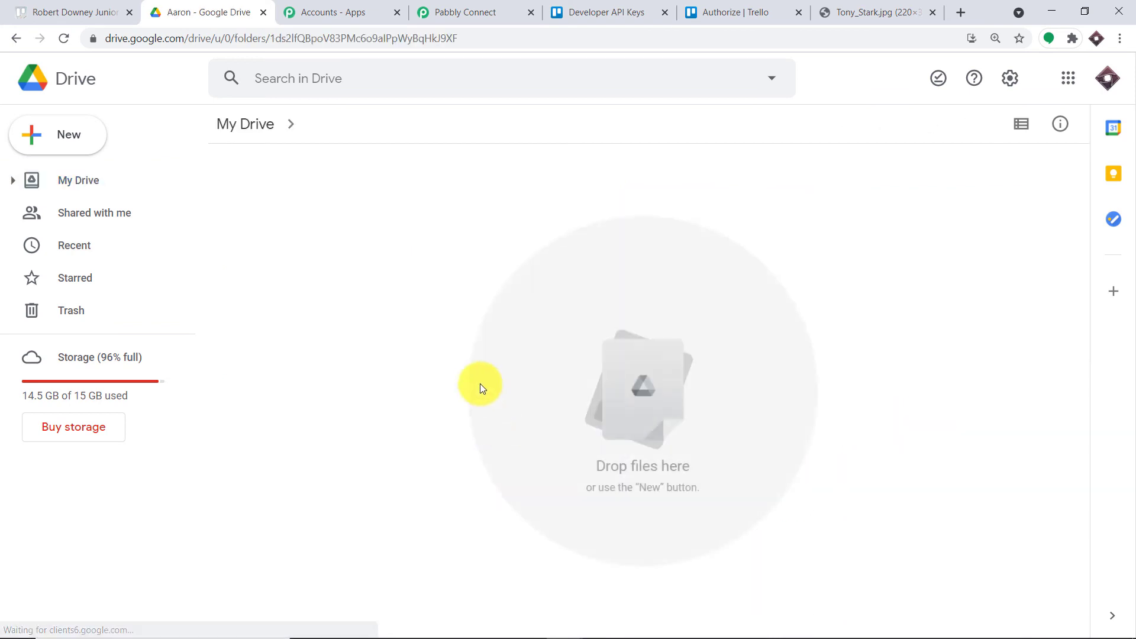
pyautogui.moveTo(468, 43); pyautogui.dragTo(305, 39)
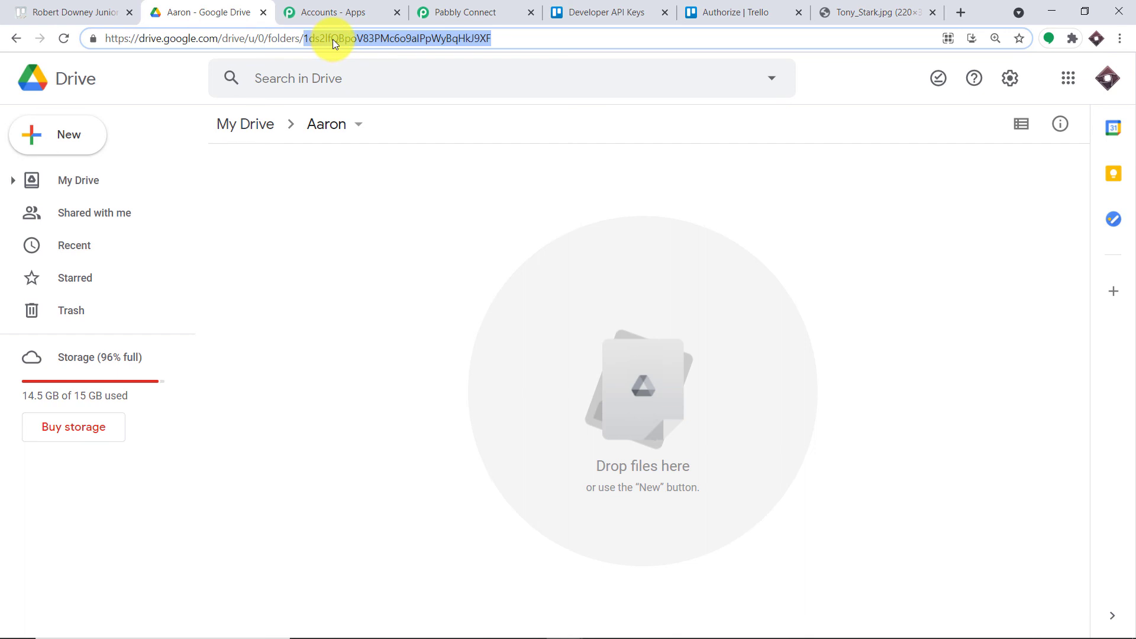
pyautogui.click(465, 12)
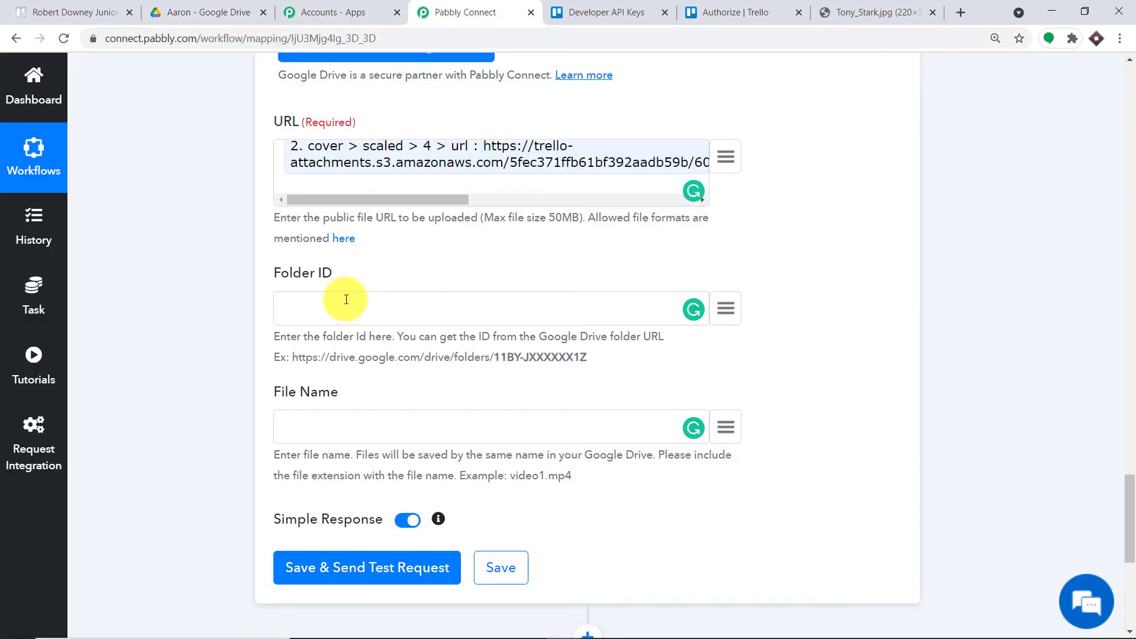
# Step: Switch to Google Drive and create a new folder named Trello Cards in My Drive
pyautogui.click(223, 7)
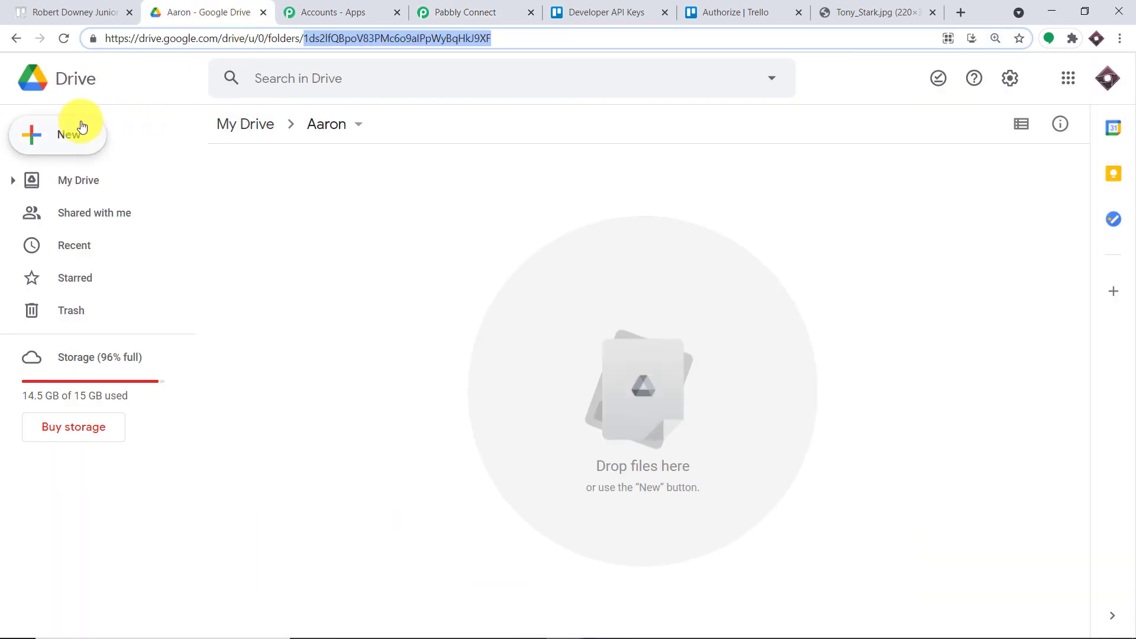
pyautogui.click(237, 123)
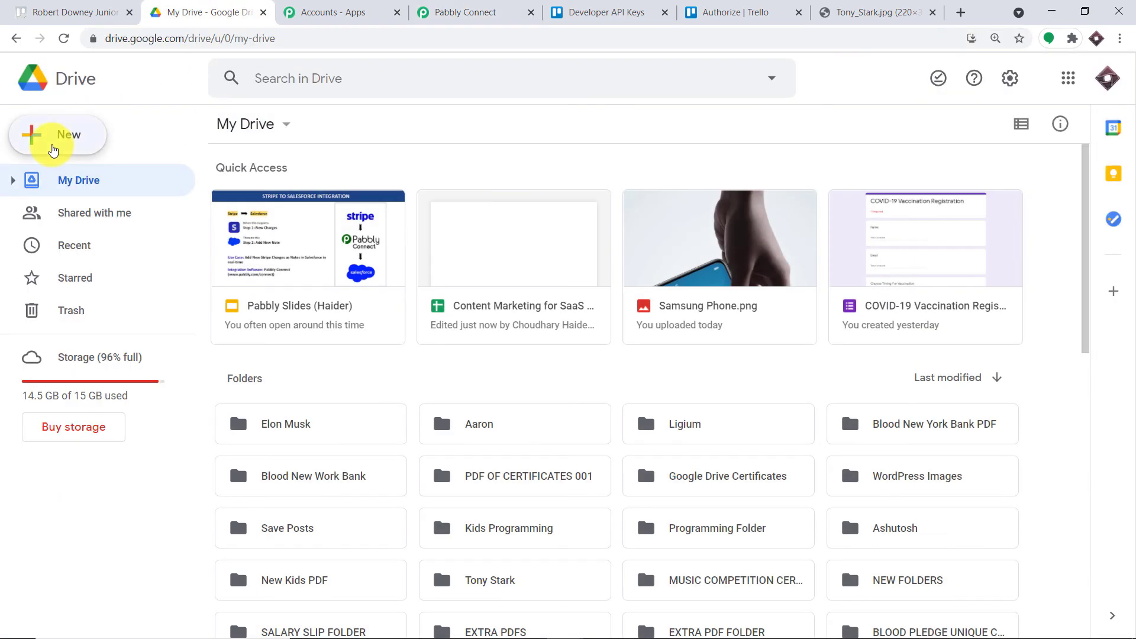
pyautogui.click(54, 150)
pyautogui.click(114, 152)
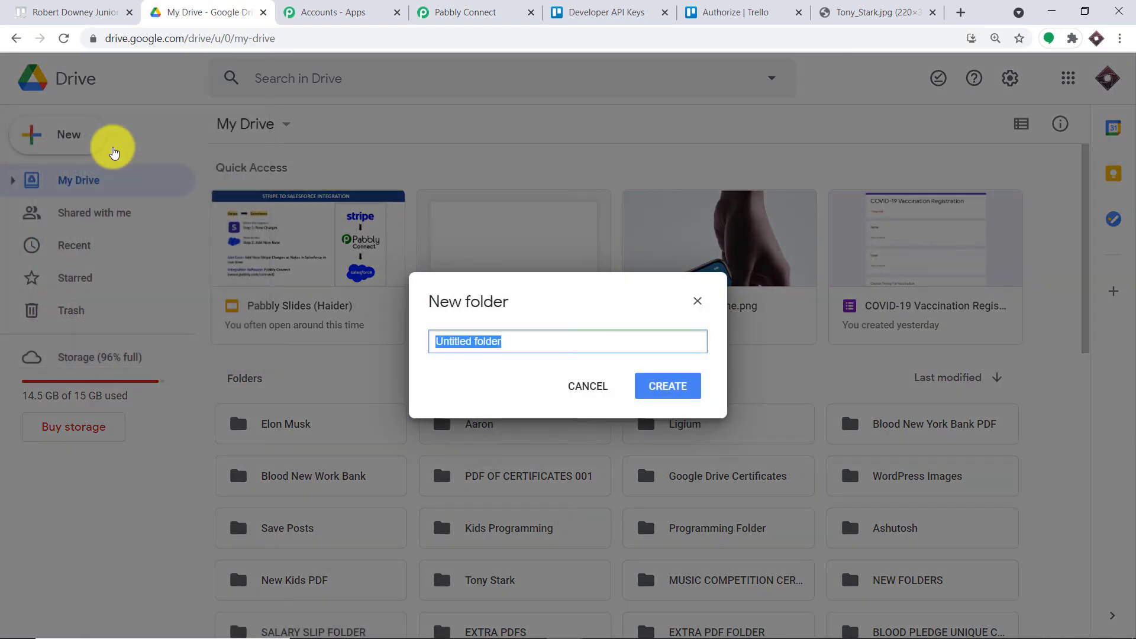
pyautogui.press('BackSpace')
pyautogui.write('Trello Cards')
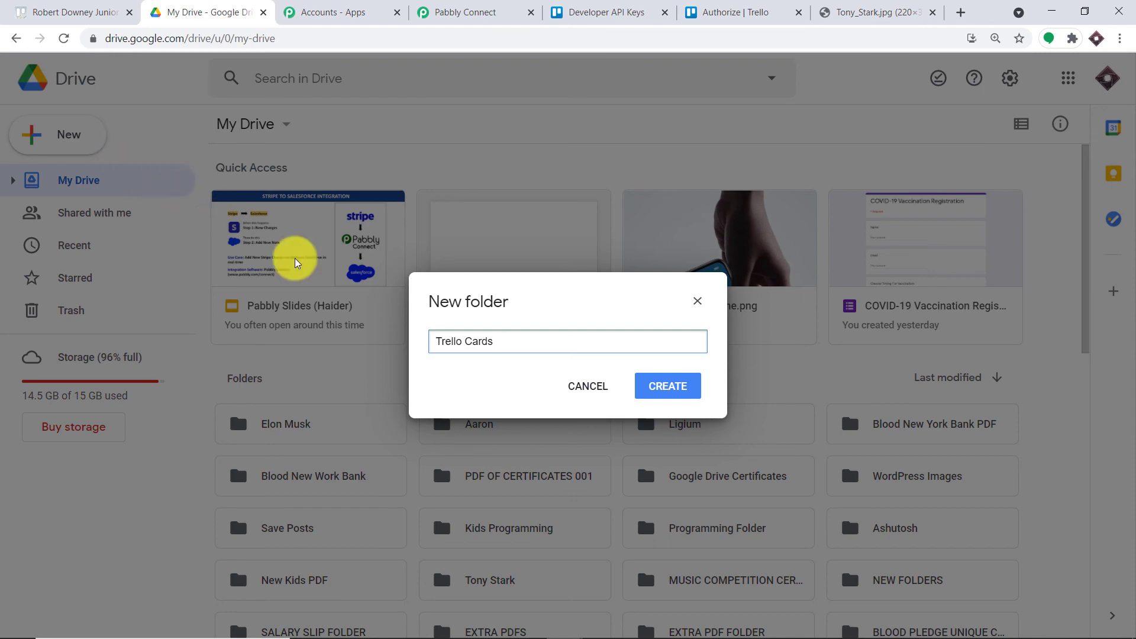
pyautogui.click(667, 385)
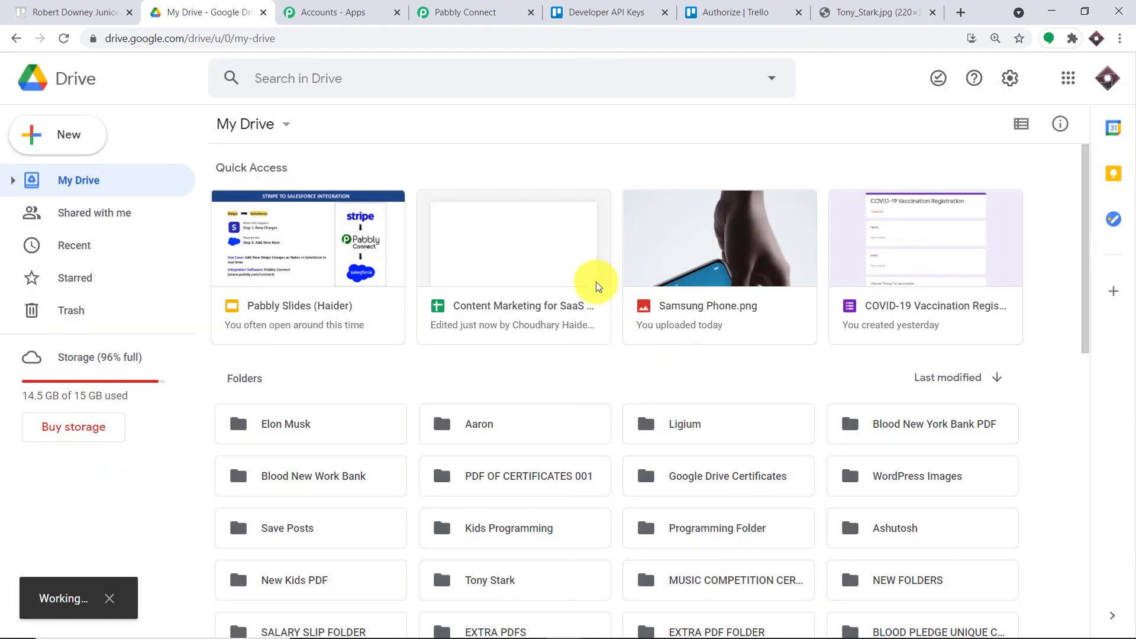
# Step: Copy the folder ID from the address of the Trello Cards folder into the Folder ID field of the Pabbly Connect Upload a File step
pyautogui.doubleClick(297, 341)
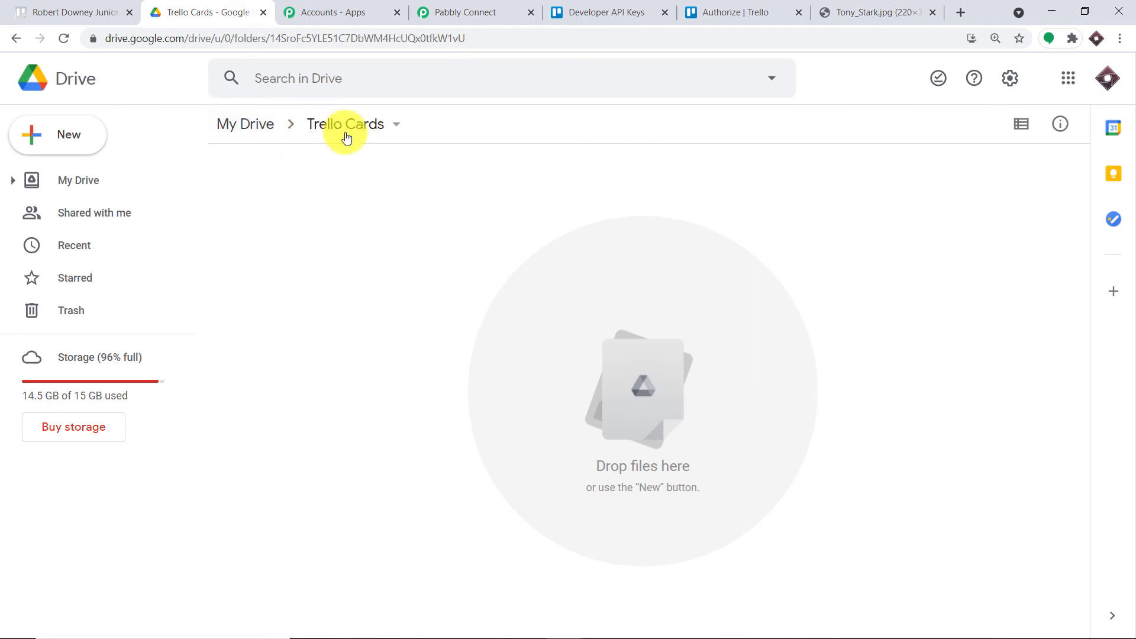
pyautogui.moveTo(465, 38); pyautogui.dragTo(276, 47)
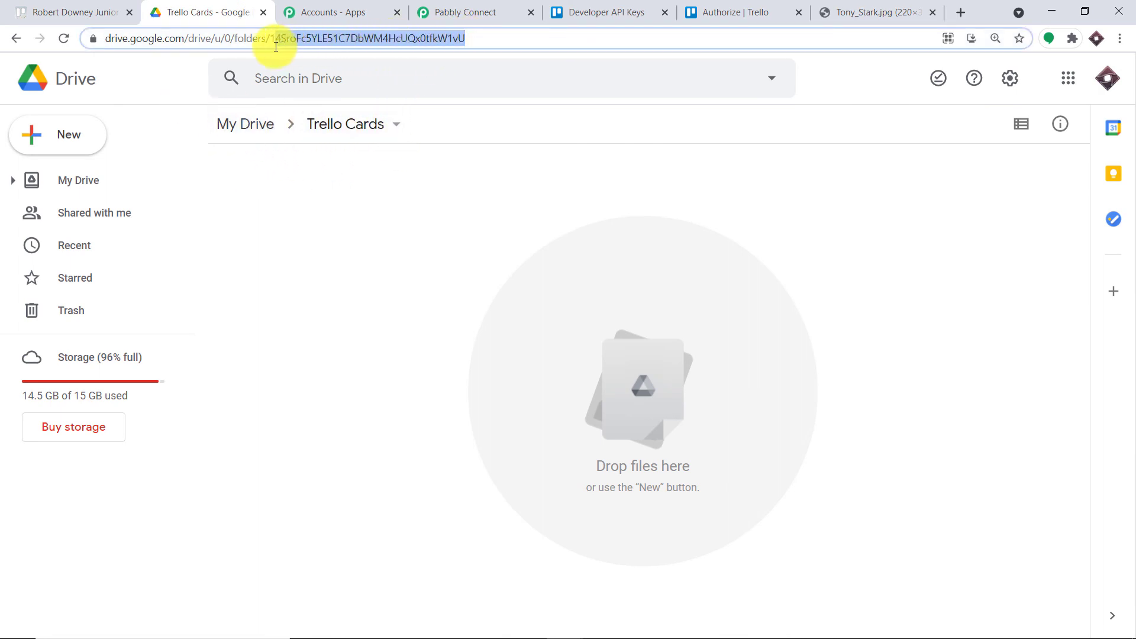
pyautogui.rightClick(307, 40)
pyautogui.click(340, 121)
pyautogui.click(464, 12)
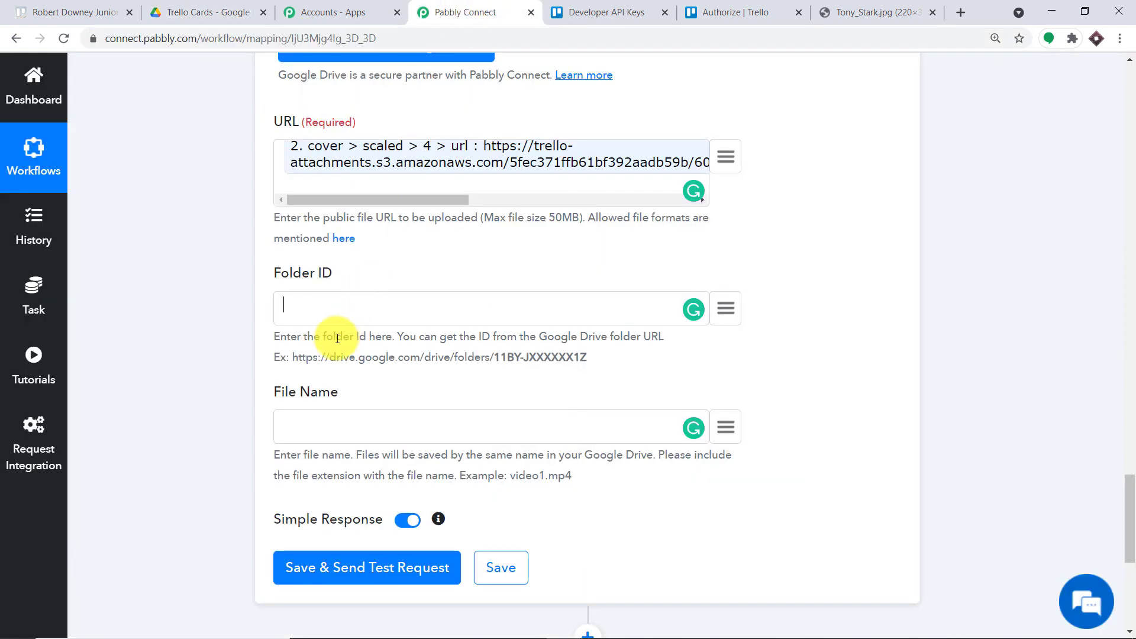
pyautogui.rightClick(328, 307)
pyautogui.click(375, 421)
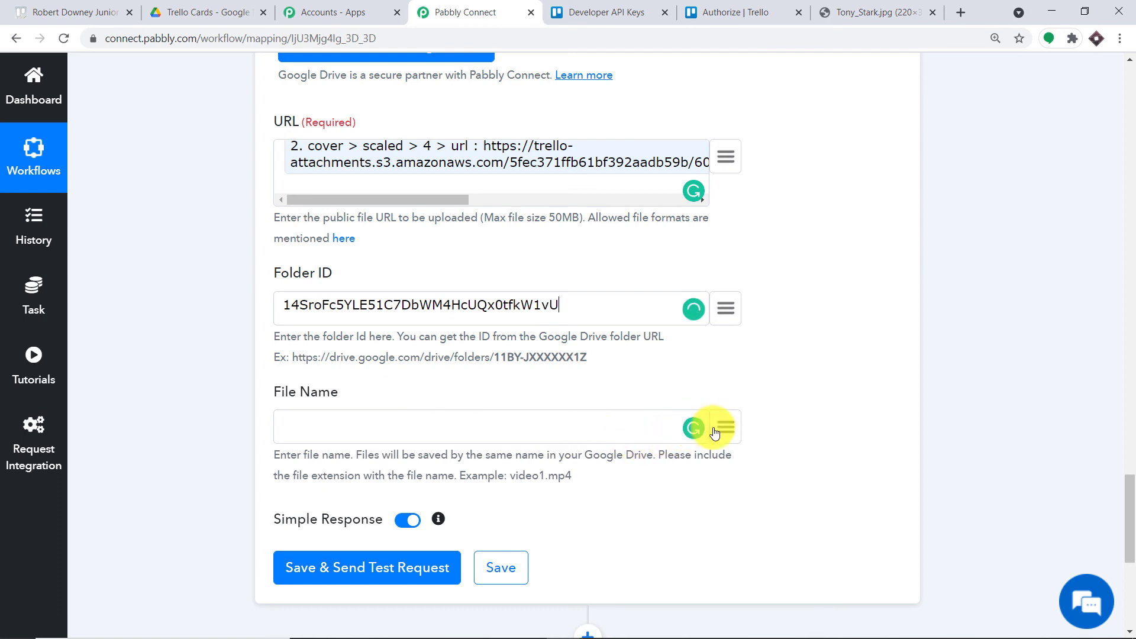
# Step: Map action > data > card > name from Trello: New Card into the File Name field
pyautogui.scroll(-1, 728, 401)
pyautogui.scroll(-1, 729, 402)
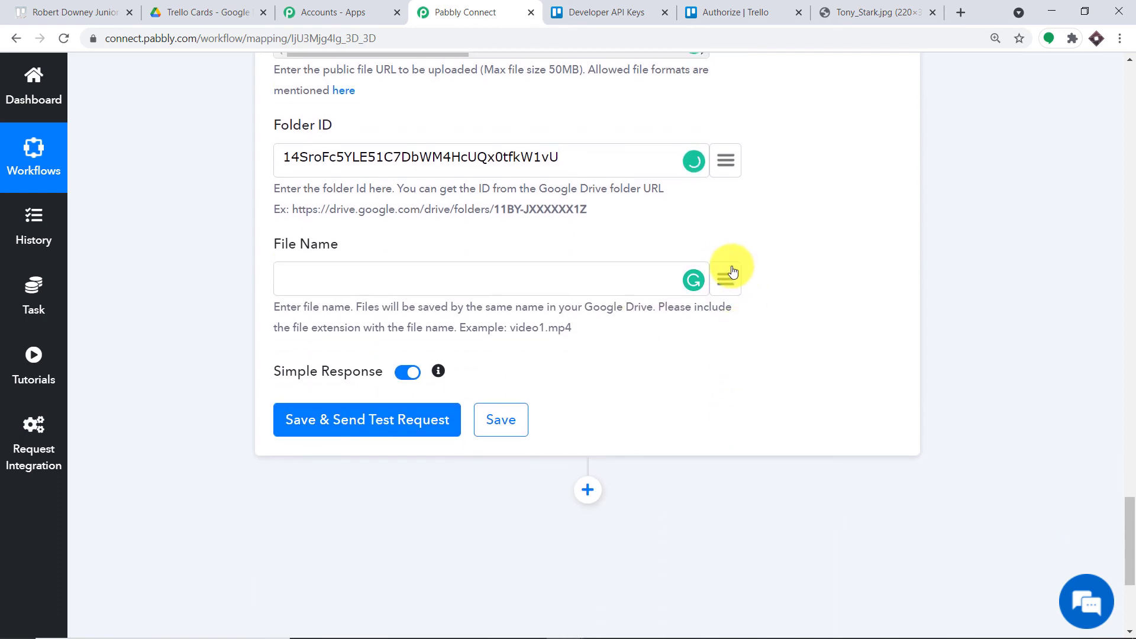
pyautogui.click(727, 275)
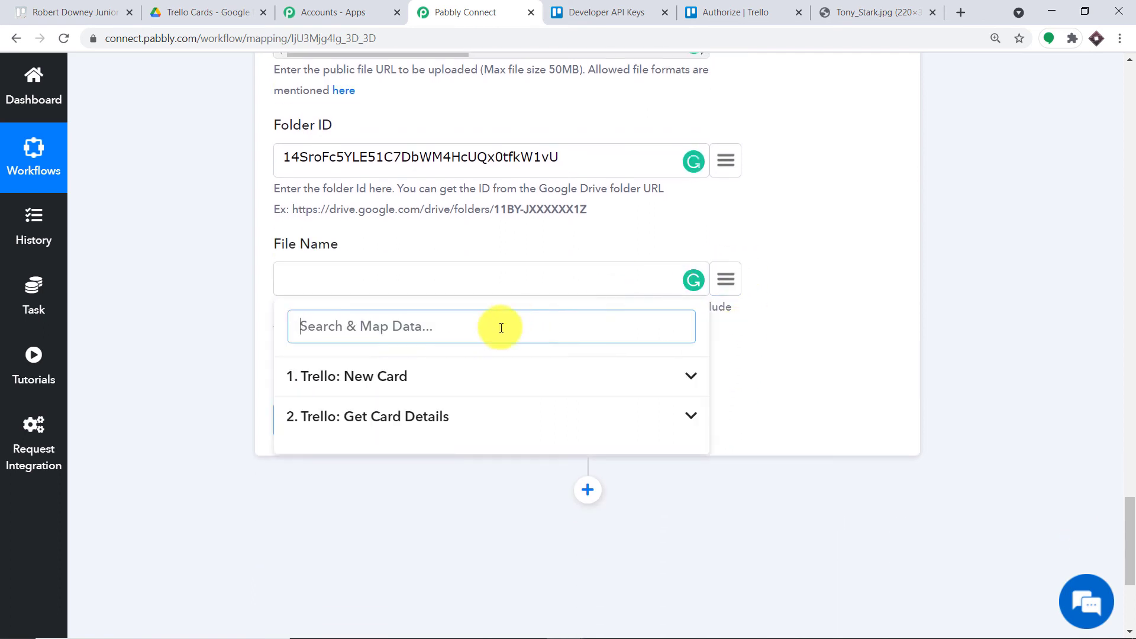
pyautogui.click(367, 383)
pyautogui.scroll(-1, 502, 440)
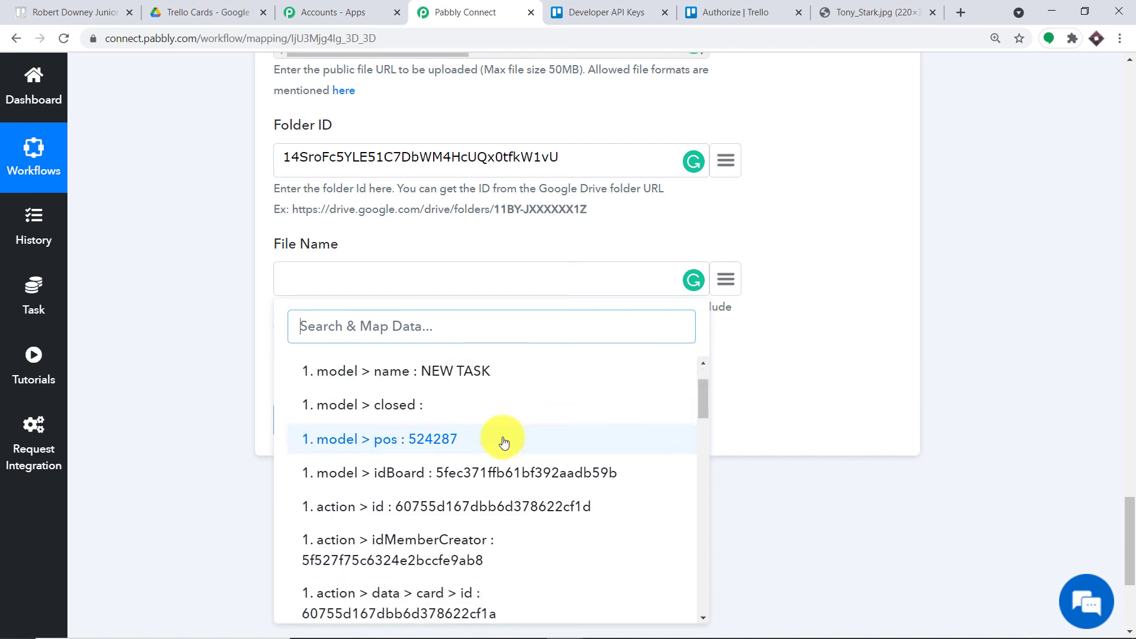
pyautogui.scroll(-3, 503, 442)
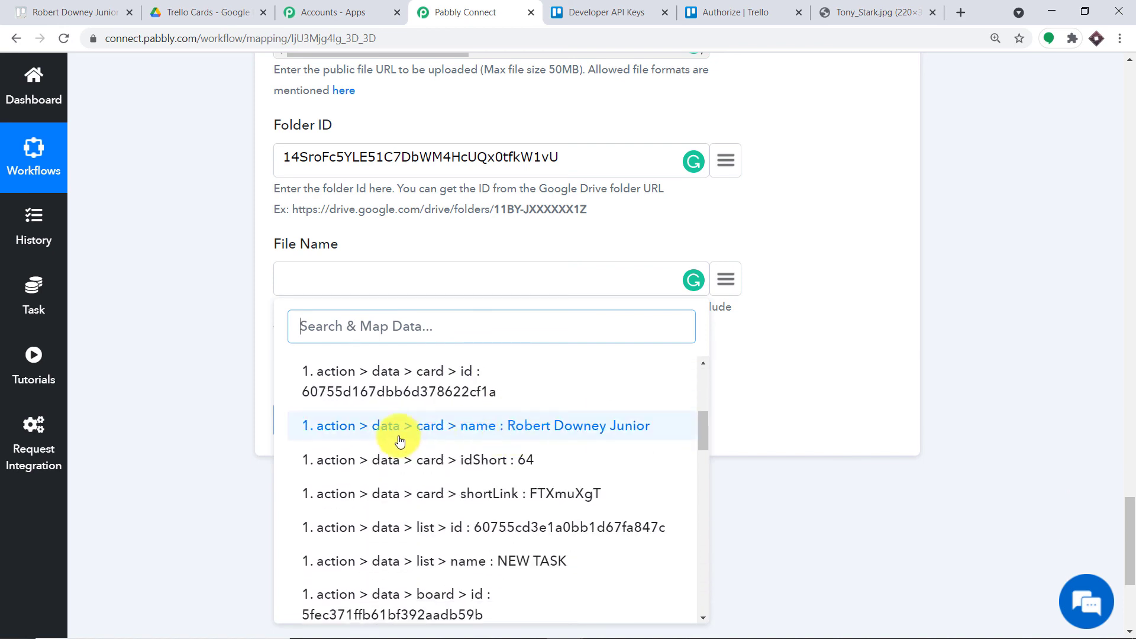
pyautogui.click(602, 431)
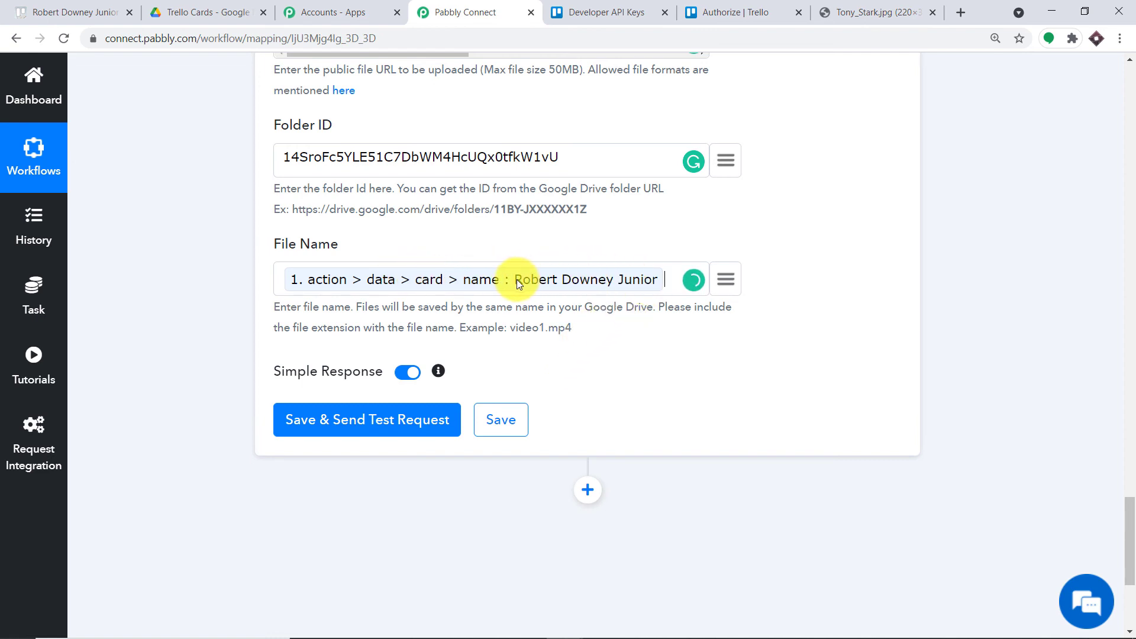
# Step: Check the card's name in the NEW TASK list of the Moonstruck board in Trello and return to the Pabbly Connect workflow
pyautogui.click(76, 12)
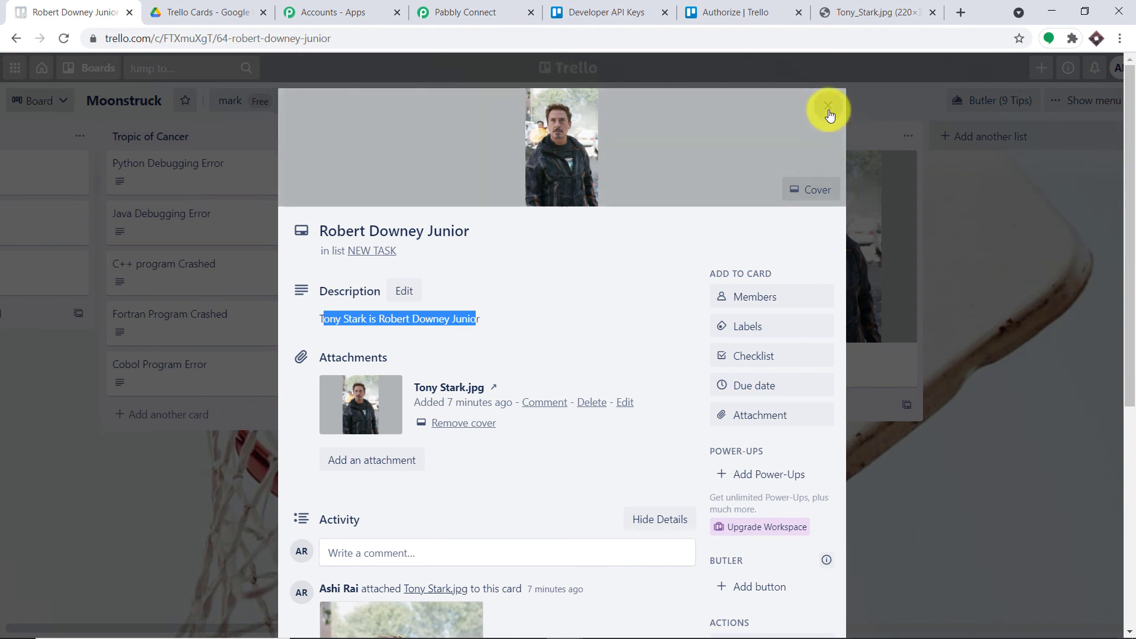
pyautogui.click(827, 110)
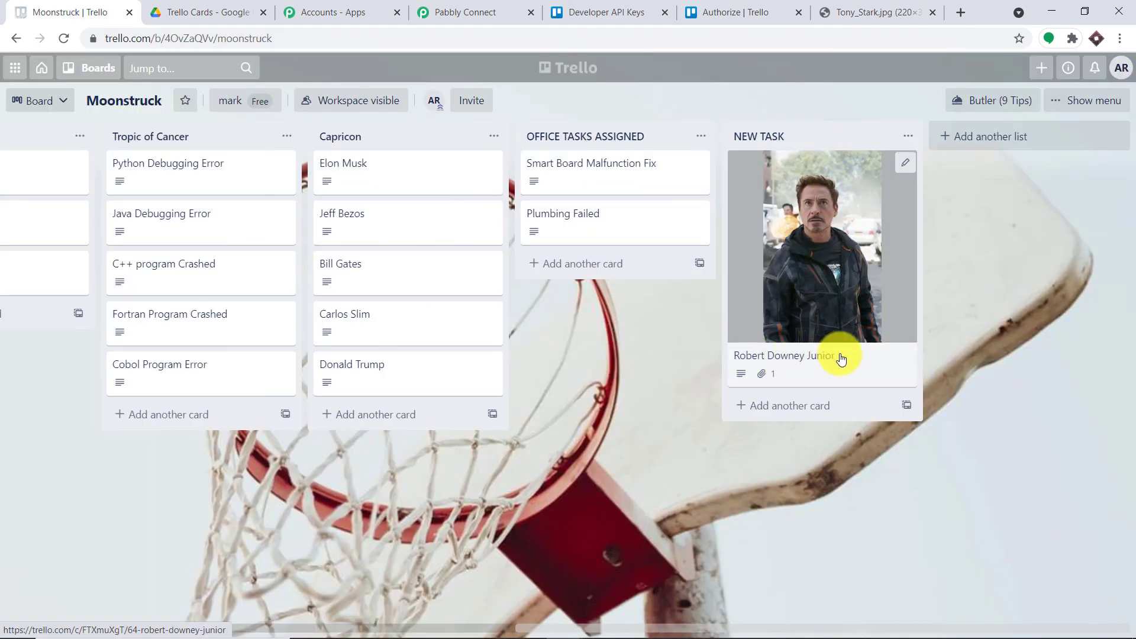
pyautogui.click(459, 12)
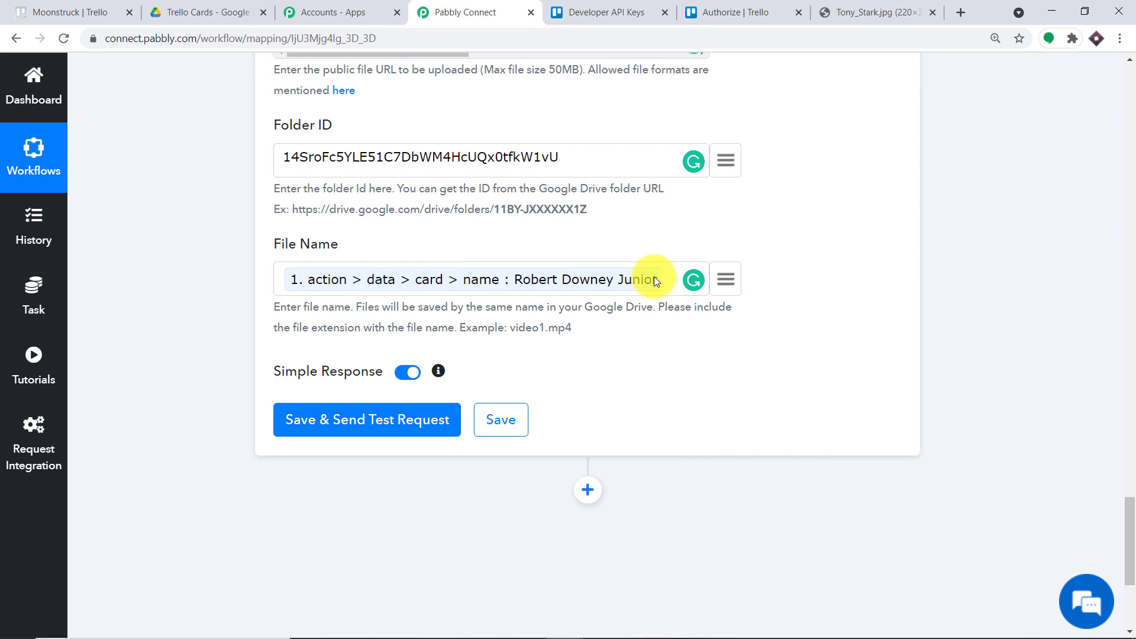
# Step: Append the extension .jpg to the mapped file name, then save the Upload a File step and send a test request
pyautogui.write('.jp')
pyautogui.click(400, 422)
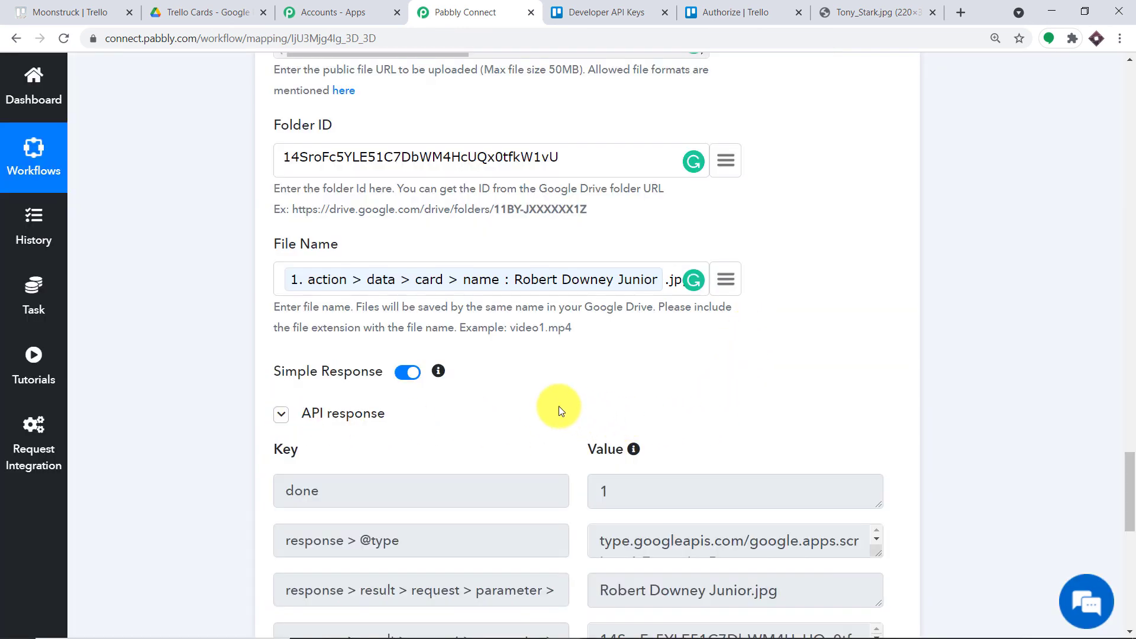
# Step: Preview the uploaded image in the Trello Cards folder in Google Drive and return to the Pabbly Connect workflow
pyautogui.click(214, 17)
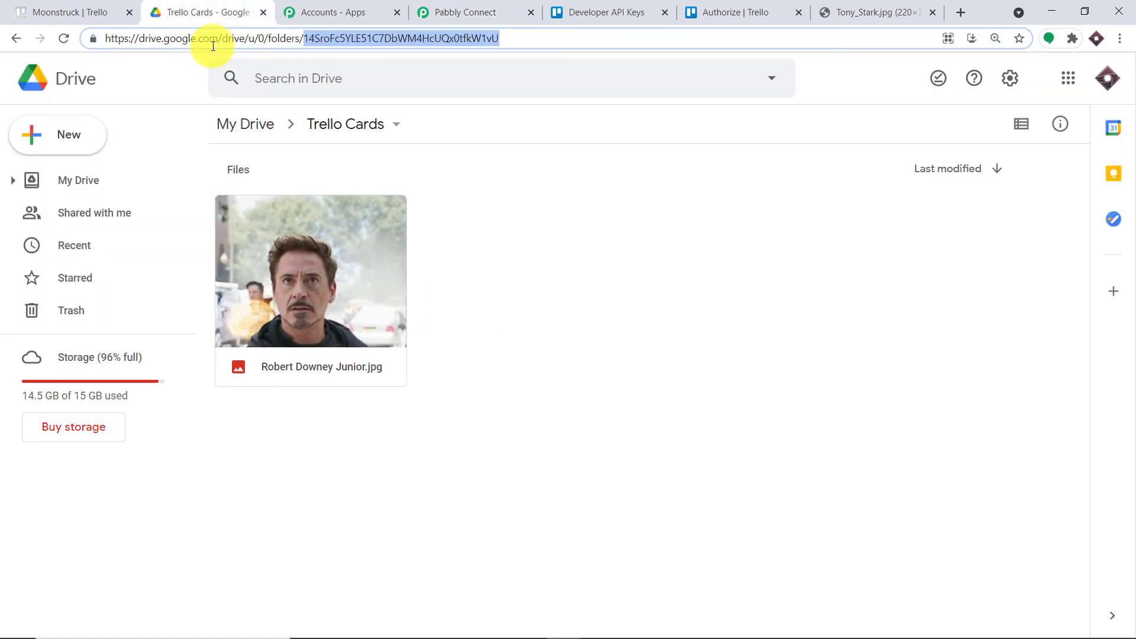
pyautogui.doubleClick(309, 282)
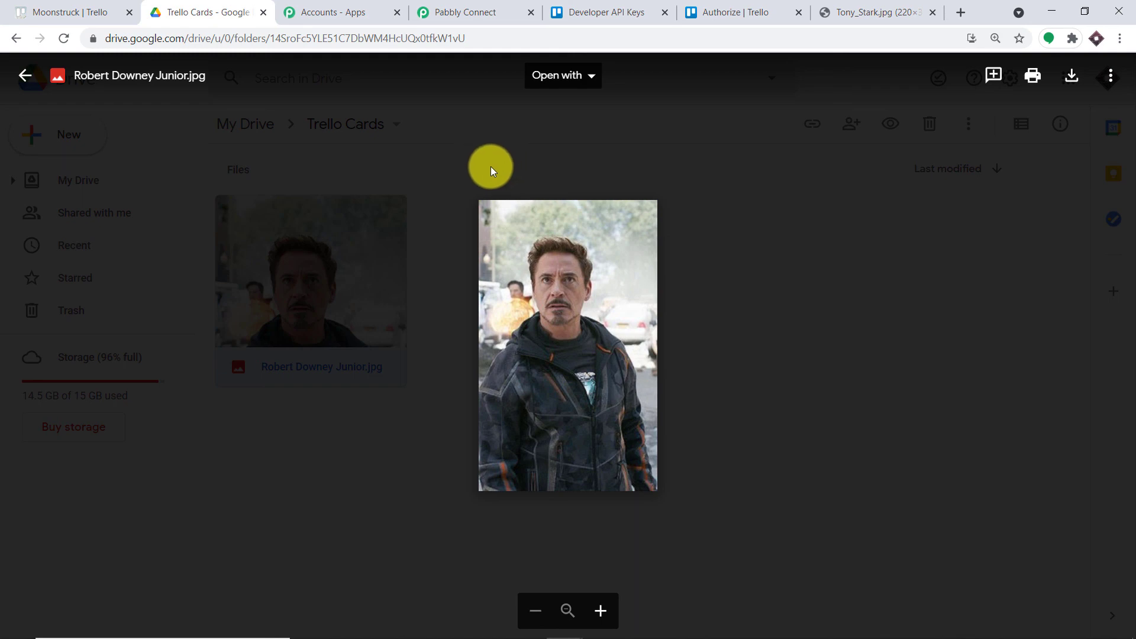
pyautogui.click(461, 11)
# Step: Collapse the Upload a File, Get Card Details and New Card steps and review the whole workflow
pyautogui.moveTo(1124, 459); pyautogui.dragTo(1122, 412)
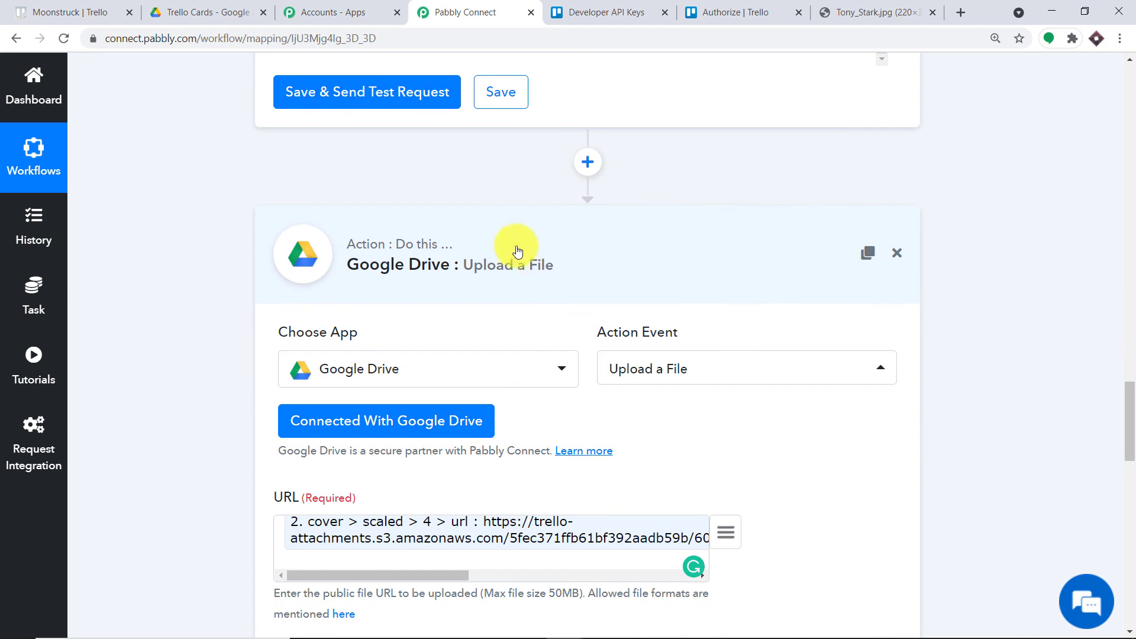
pyautogui.click(545, 253)
pyautogui.moveTo(1124, 494); pyautogui.dragTo(1124, 307)
pyautogui.click(489, 307)
pyautogui.moveTo(1134, 353); pyautogui.dragTo(1133, 168)
pyautogui.click(659, 75)
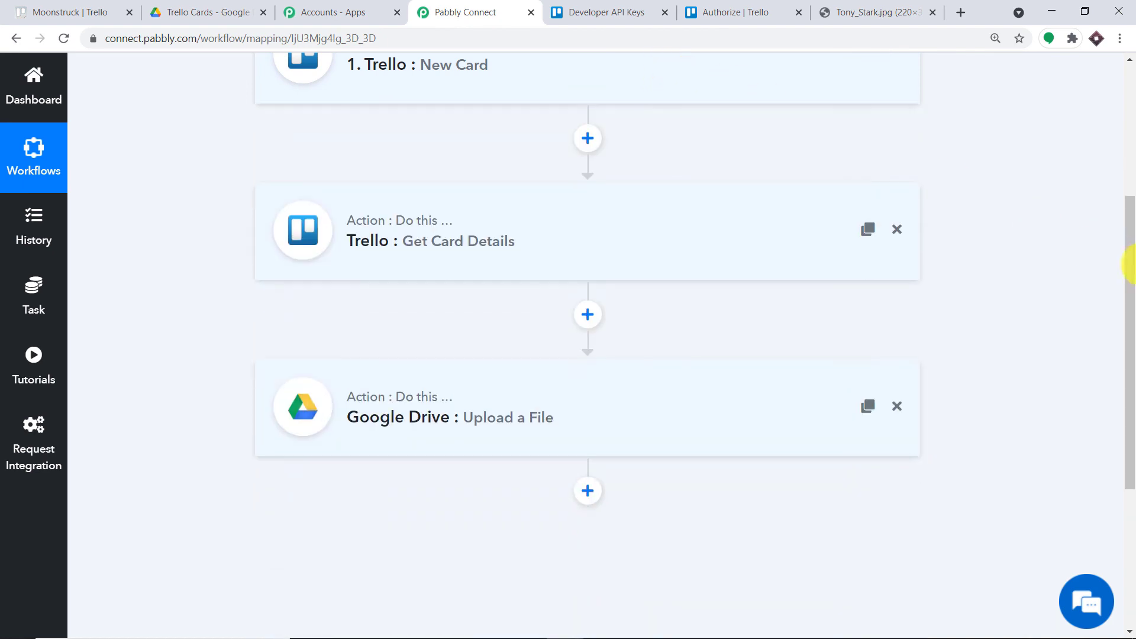
pyautogui.moveTo(1128, 266); pyautogui.dragTo(1123, 233)
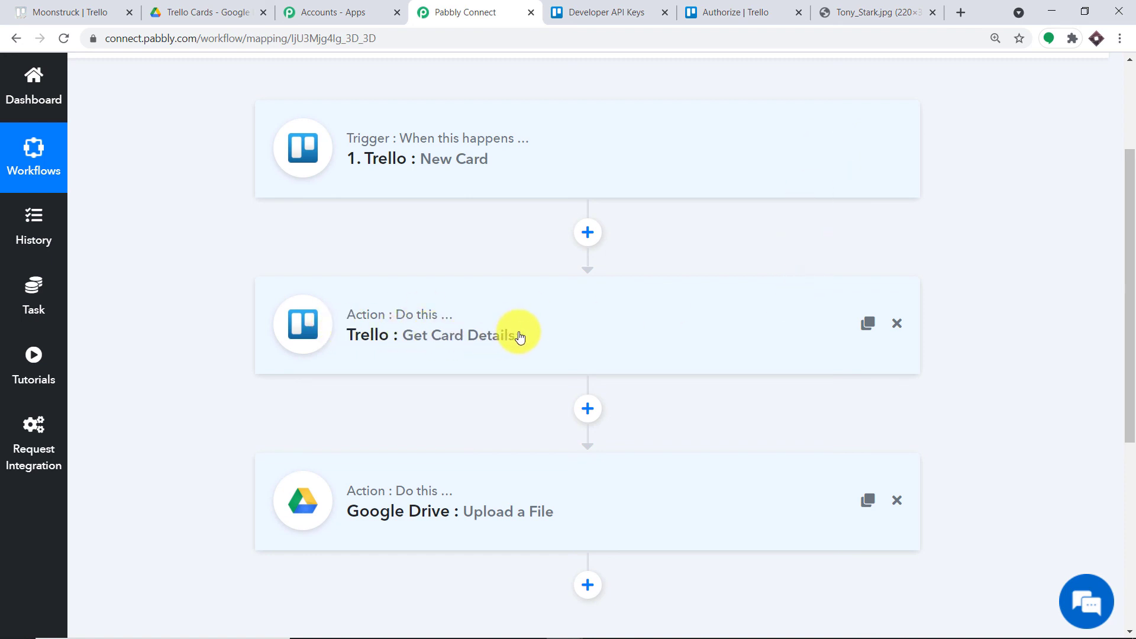
pyautogui.scroll(-4, 809, 334)
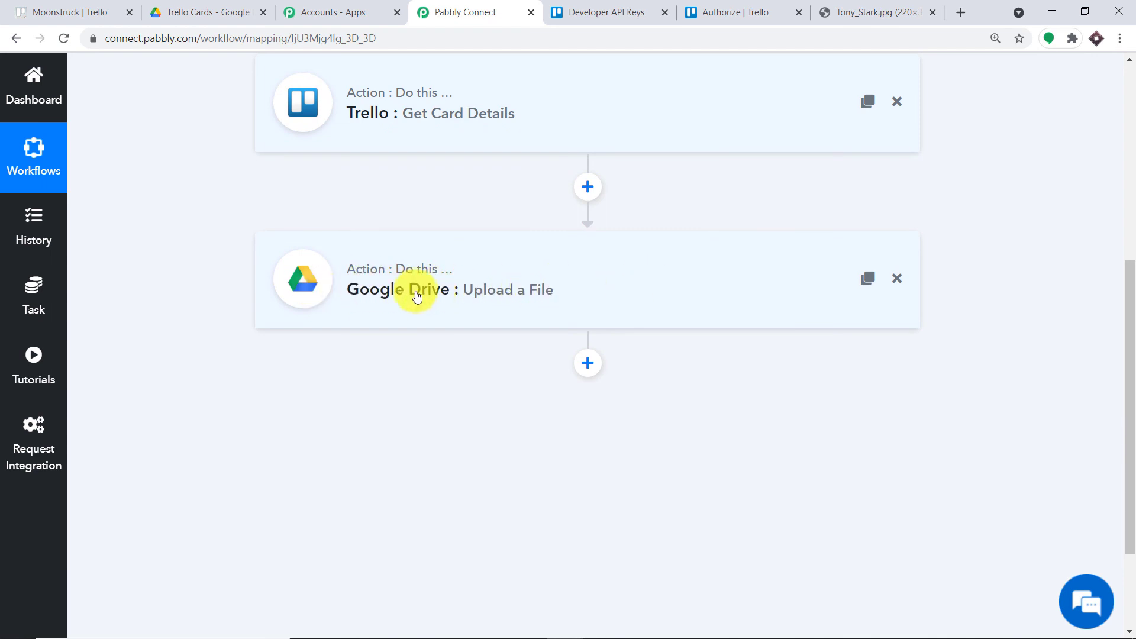
pyautogui.scroll(4, 413, 290)
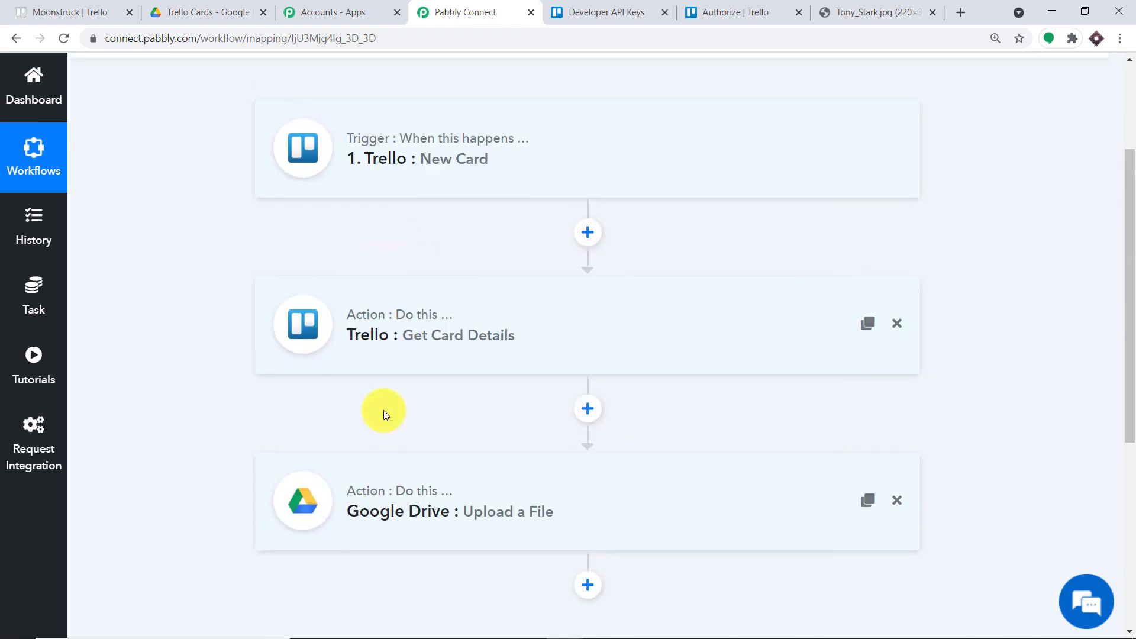